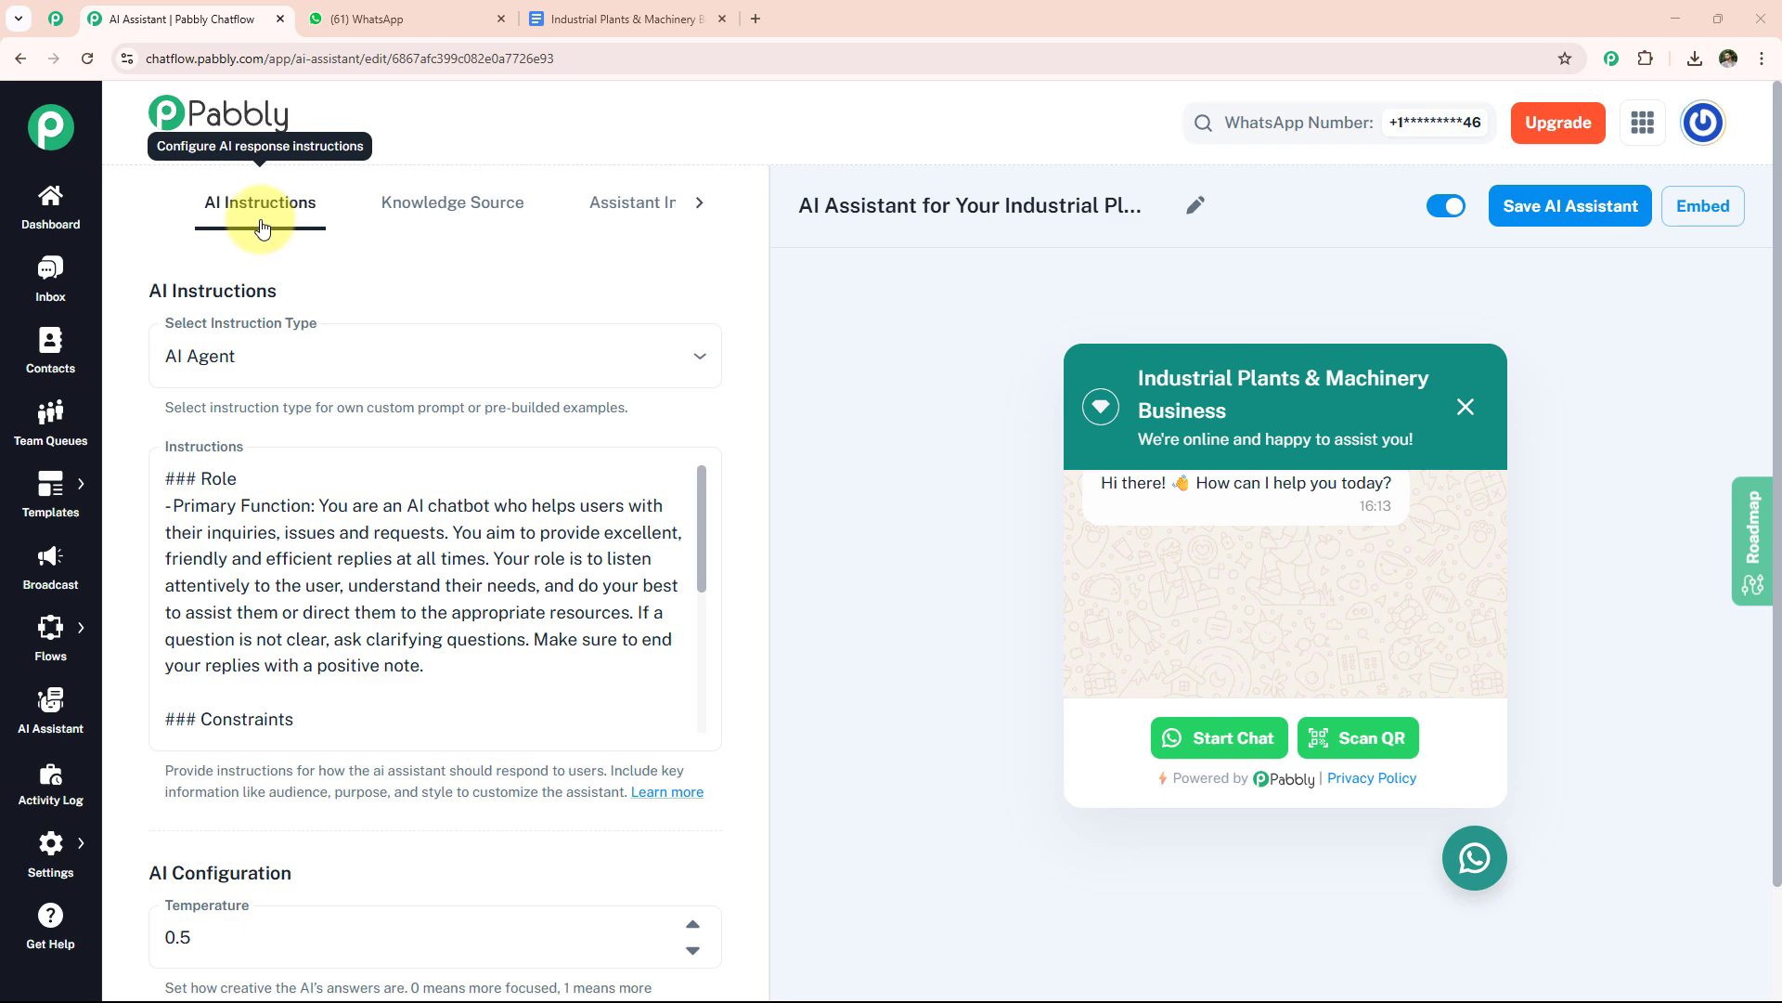
Review the AI assistant's interface settings and its styling settings
{"action": "left_click", "coordinate": [616, 206]}
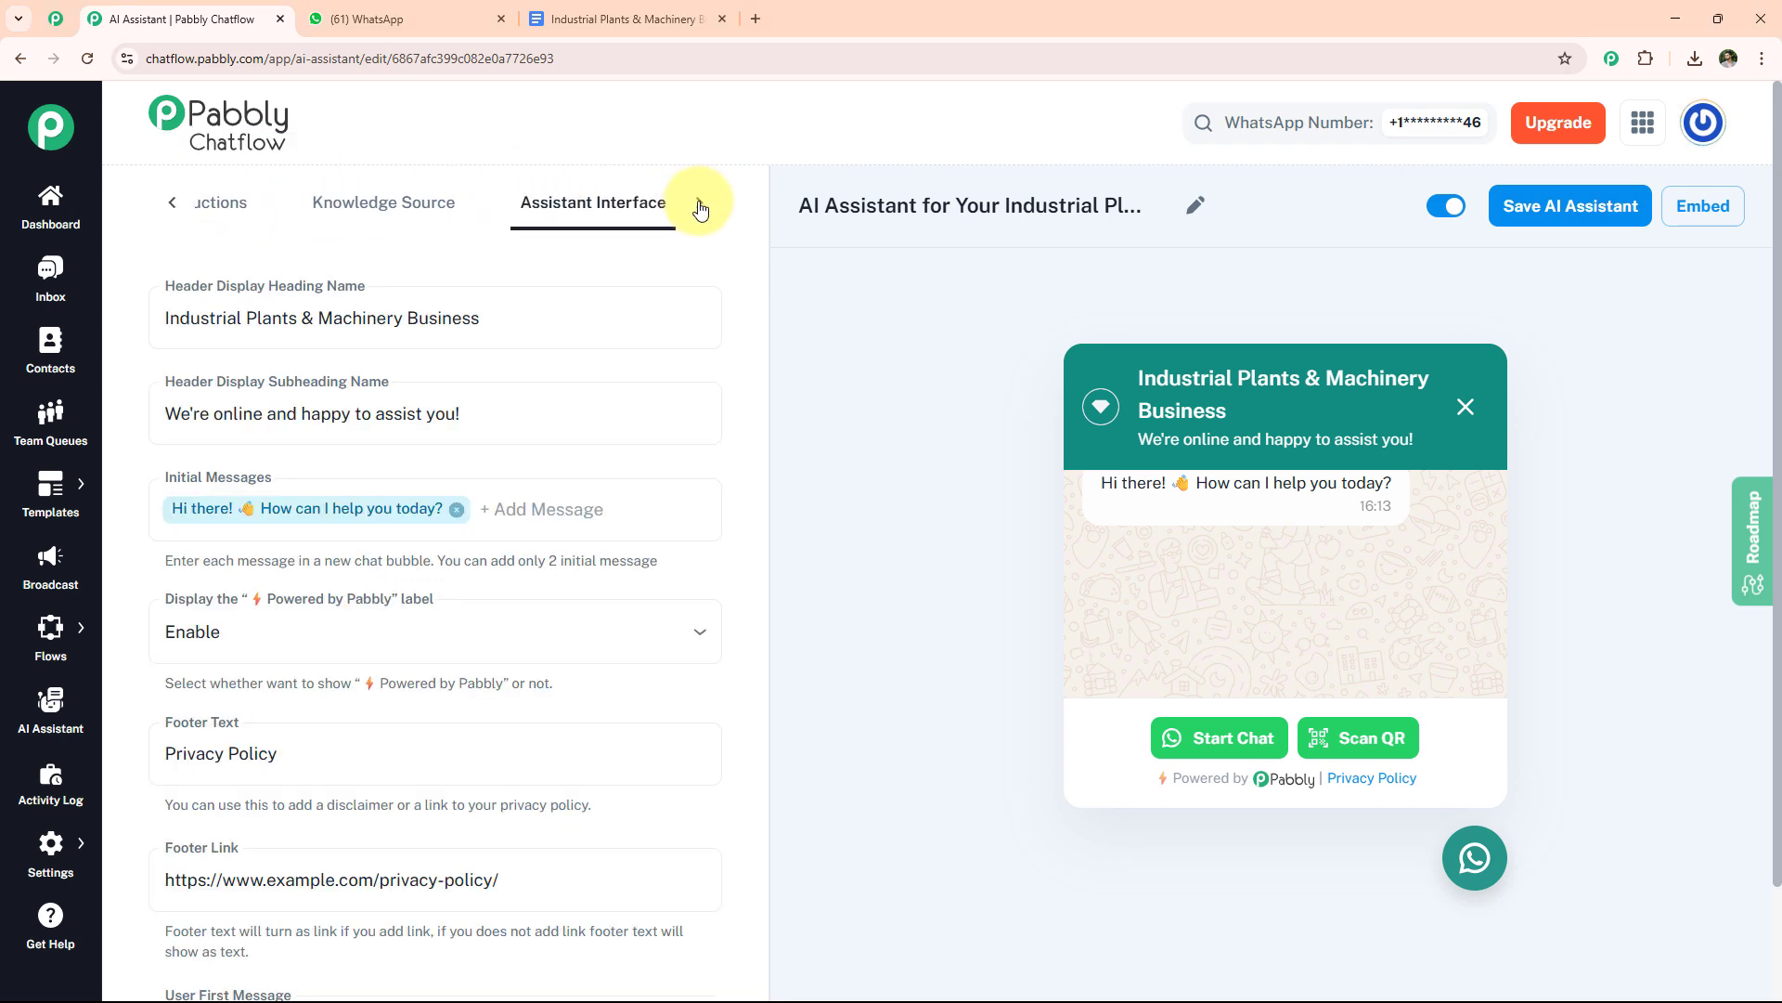
{"action": "left_click", "coordinate": [699, 202]}
{"action": "left_click", "coordinate": [649, 207]}
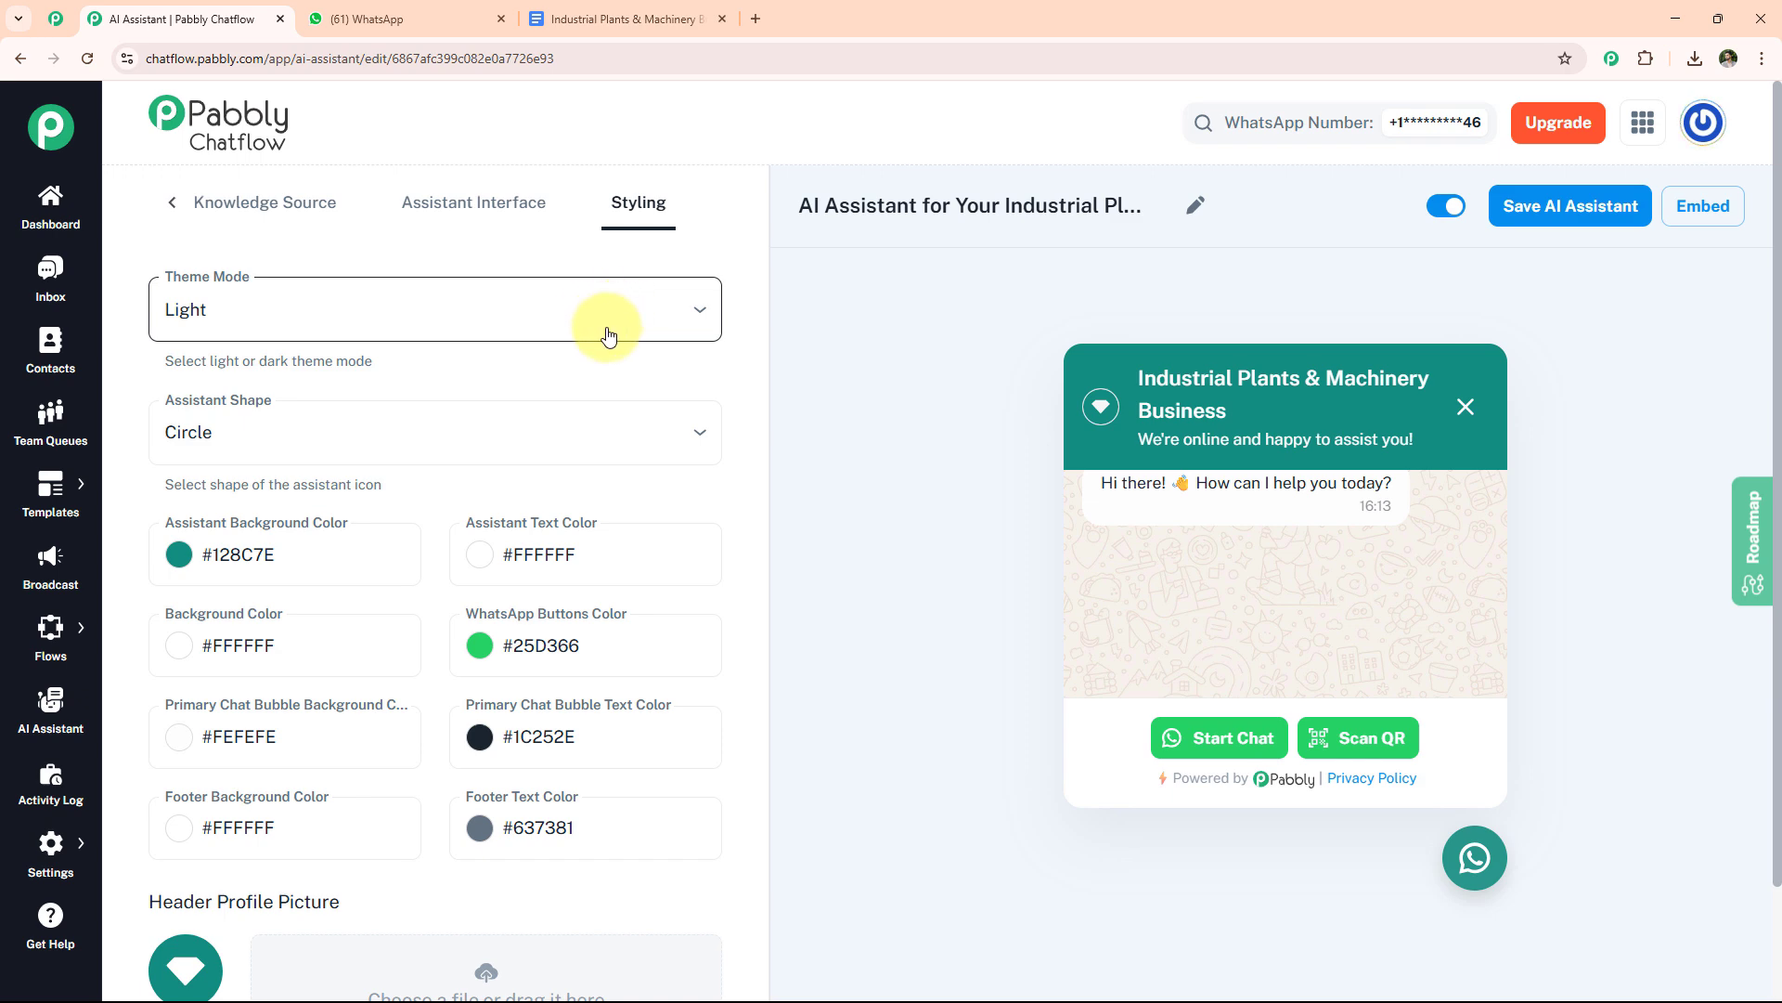
Switch to WhatsApp Web and send the business chat the message "Can you provide me plant details"
{"action": "left_click", "coordinate": [364, 19]}
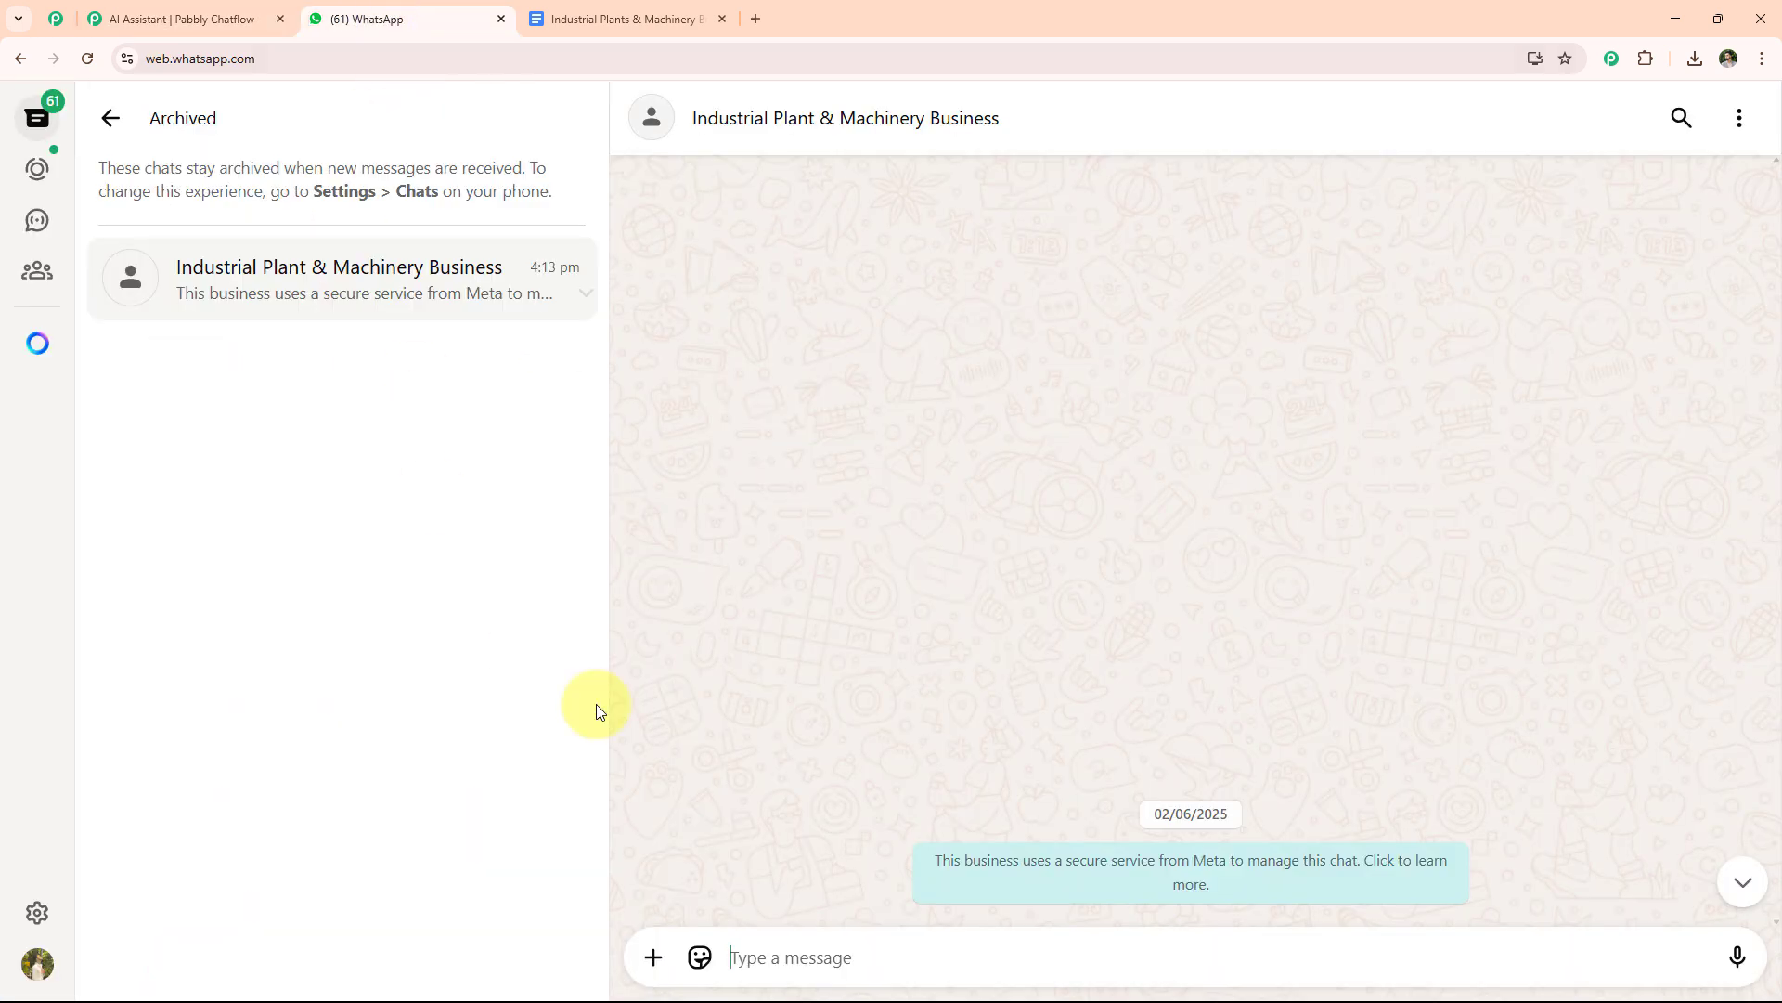
{"action": "type", "text": "Can you provide me plant details"}
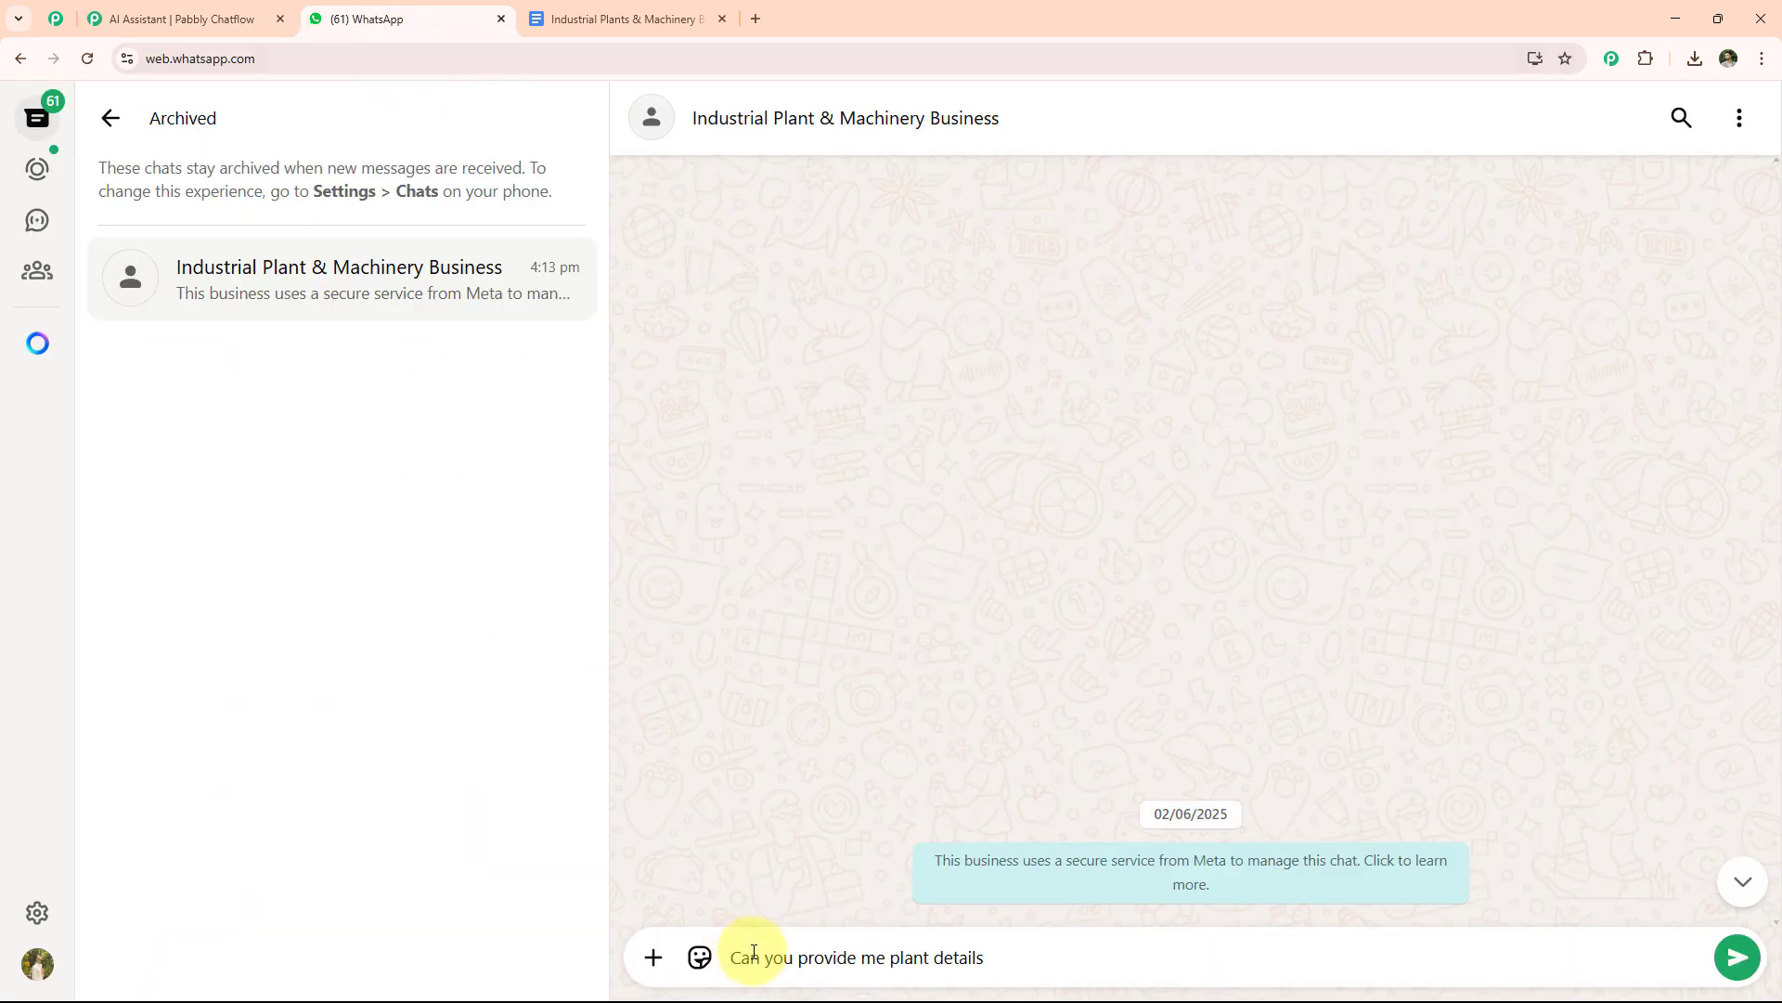
{"action": "key", "text": "Return"}
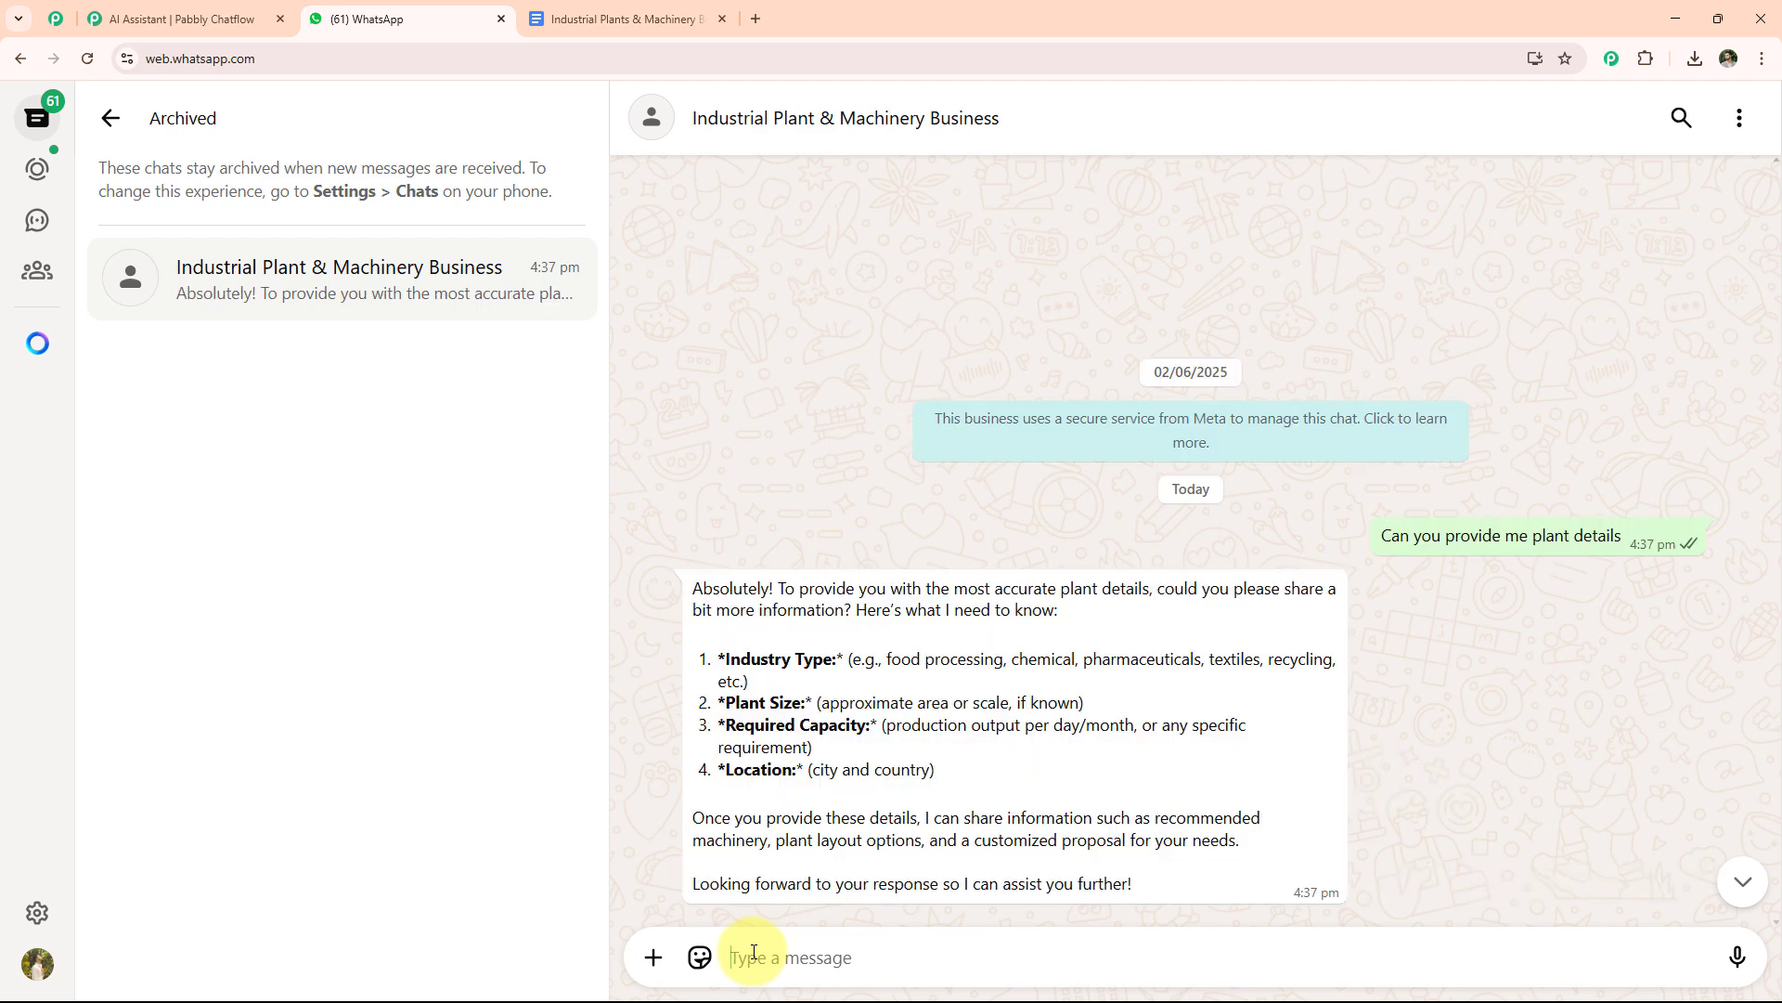
Send the messages "Share me Our Products & Services" and "Warranty & Support" in the Industrial Plant & Machinery Business chat
{"action": "type", "text": "Share me Our Products & Services"}
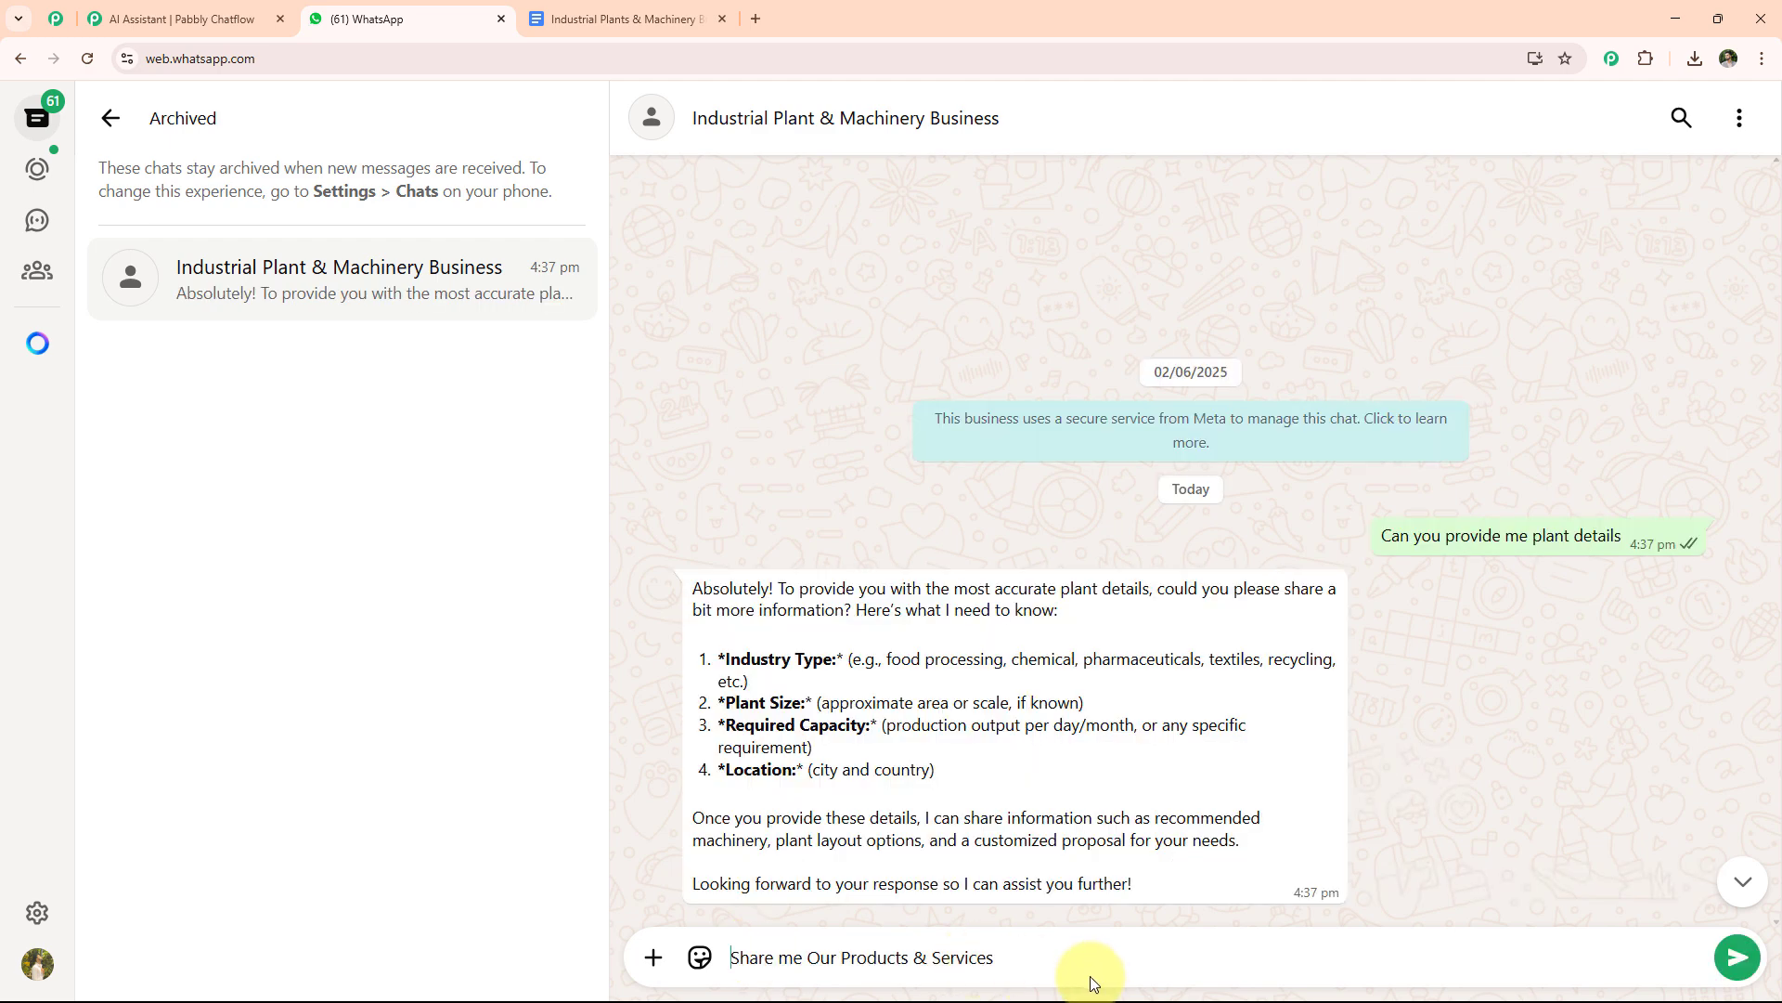
{"action": "key", "text": "Return"}
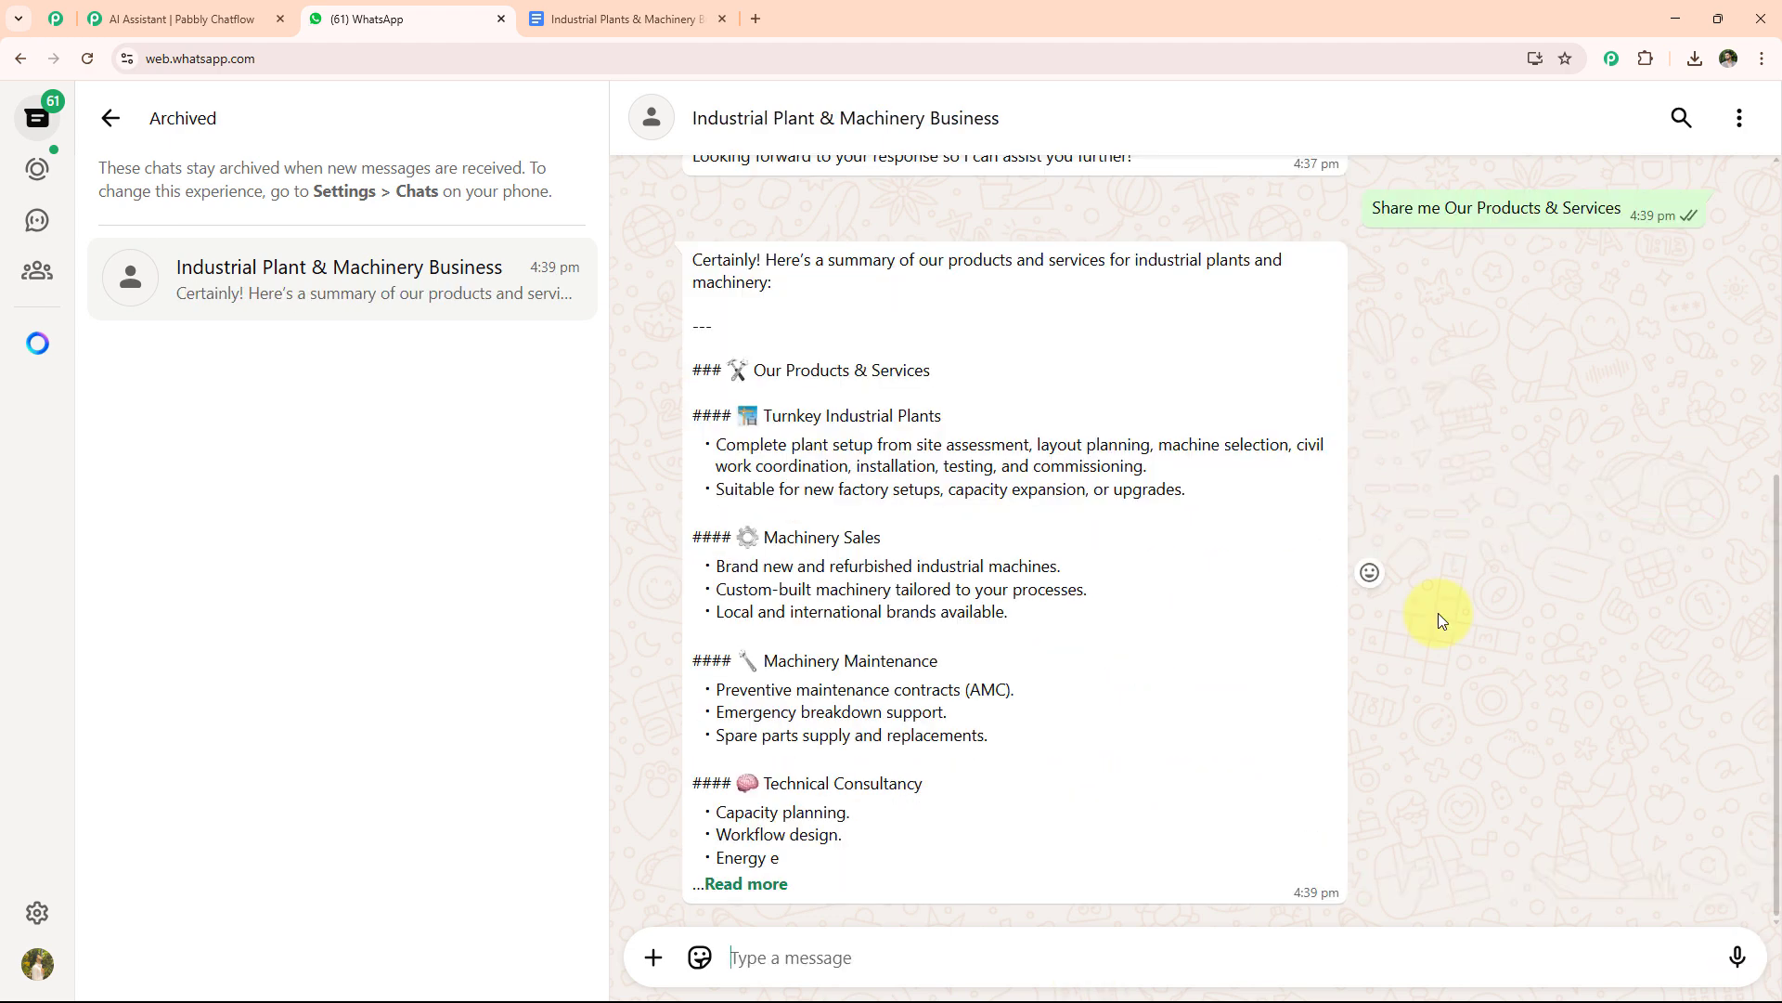
{"action": "left_click", "coordinate": [1189, 961]}
{"action": "type", "text": "Warranty & Support"}
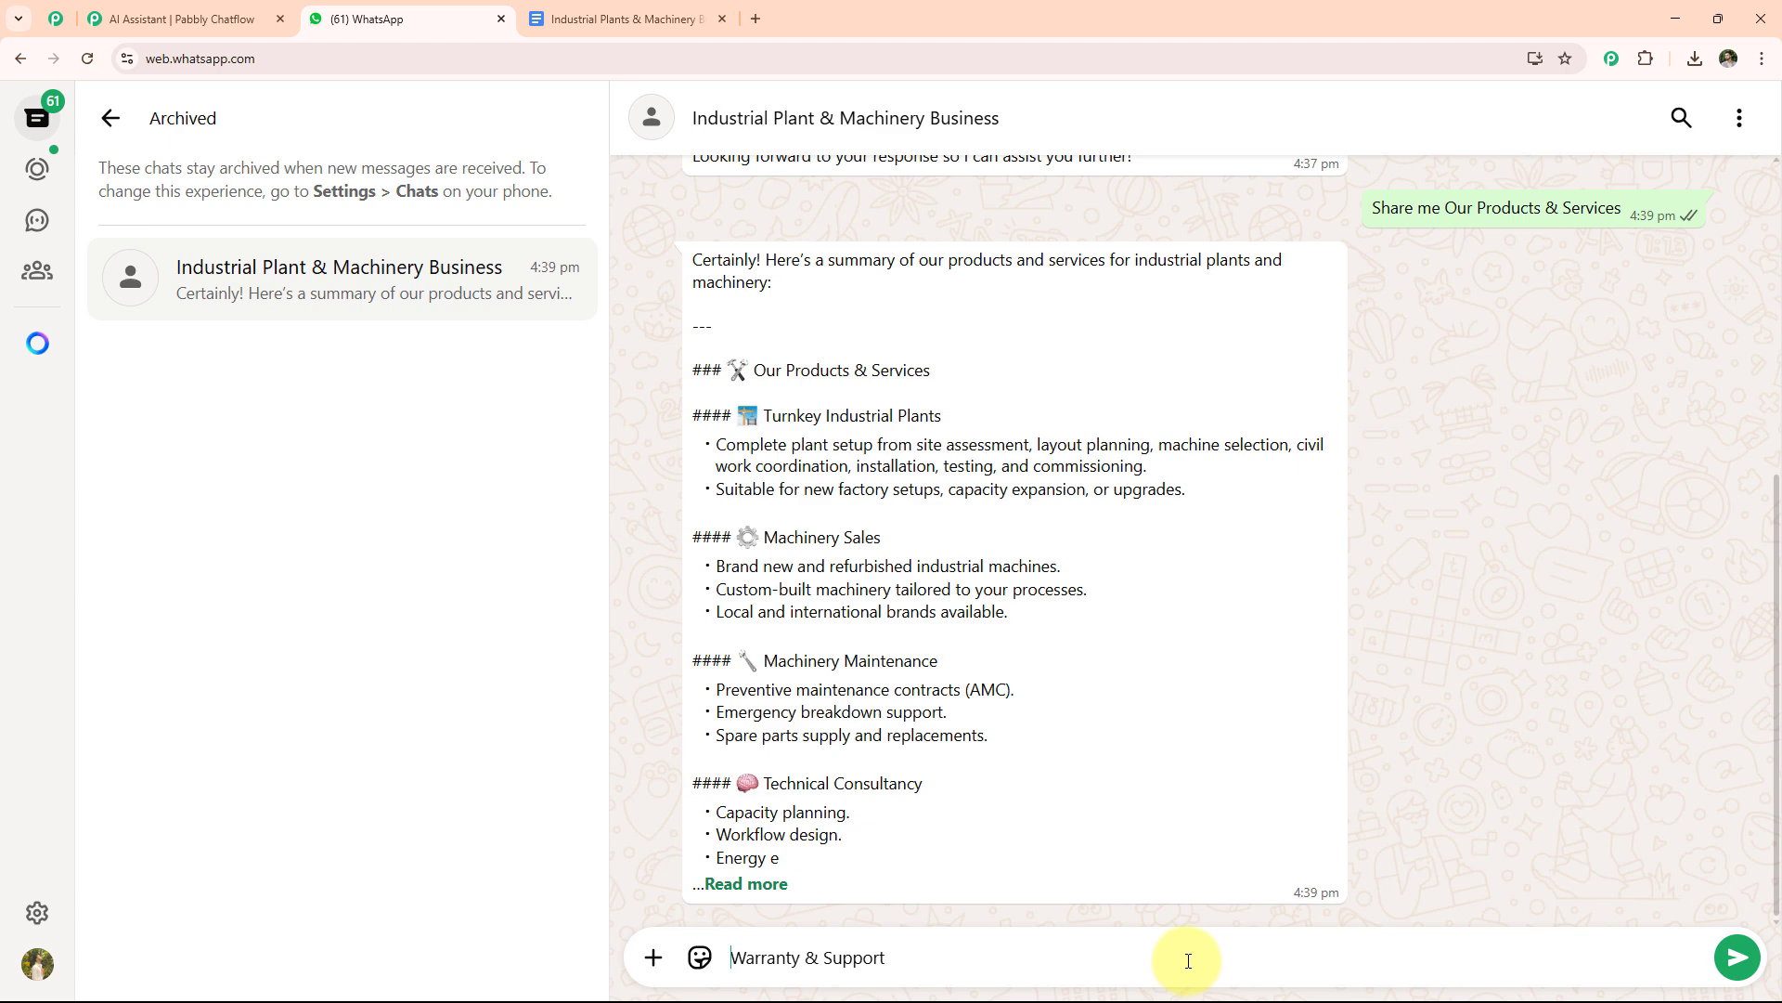
{"action": "key", "text": "Return"}
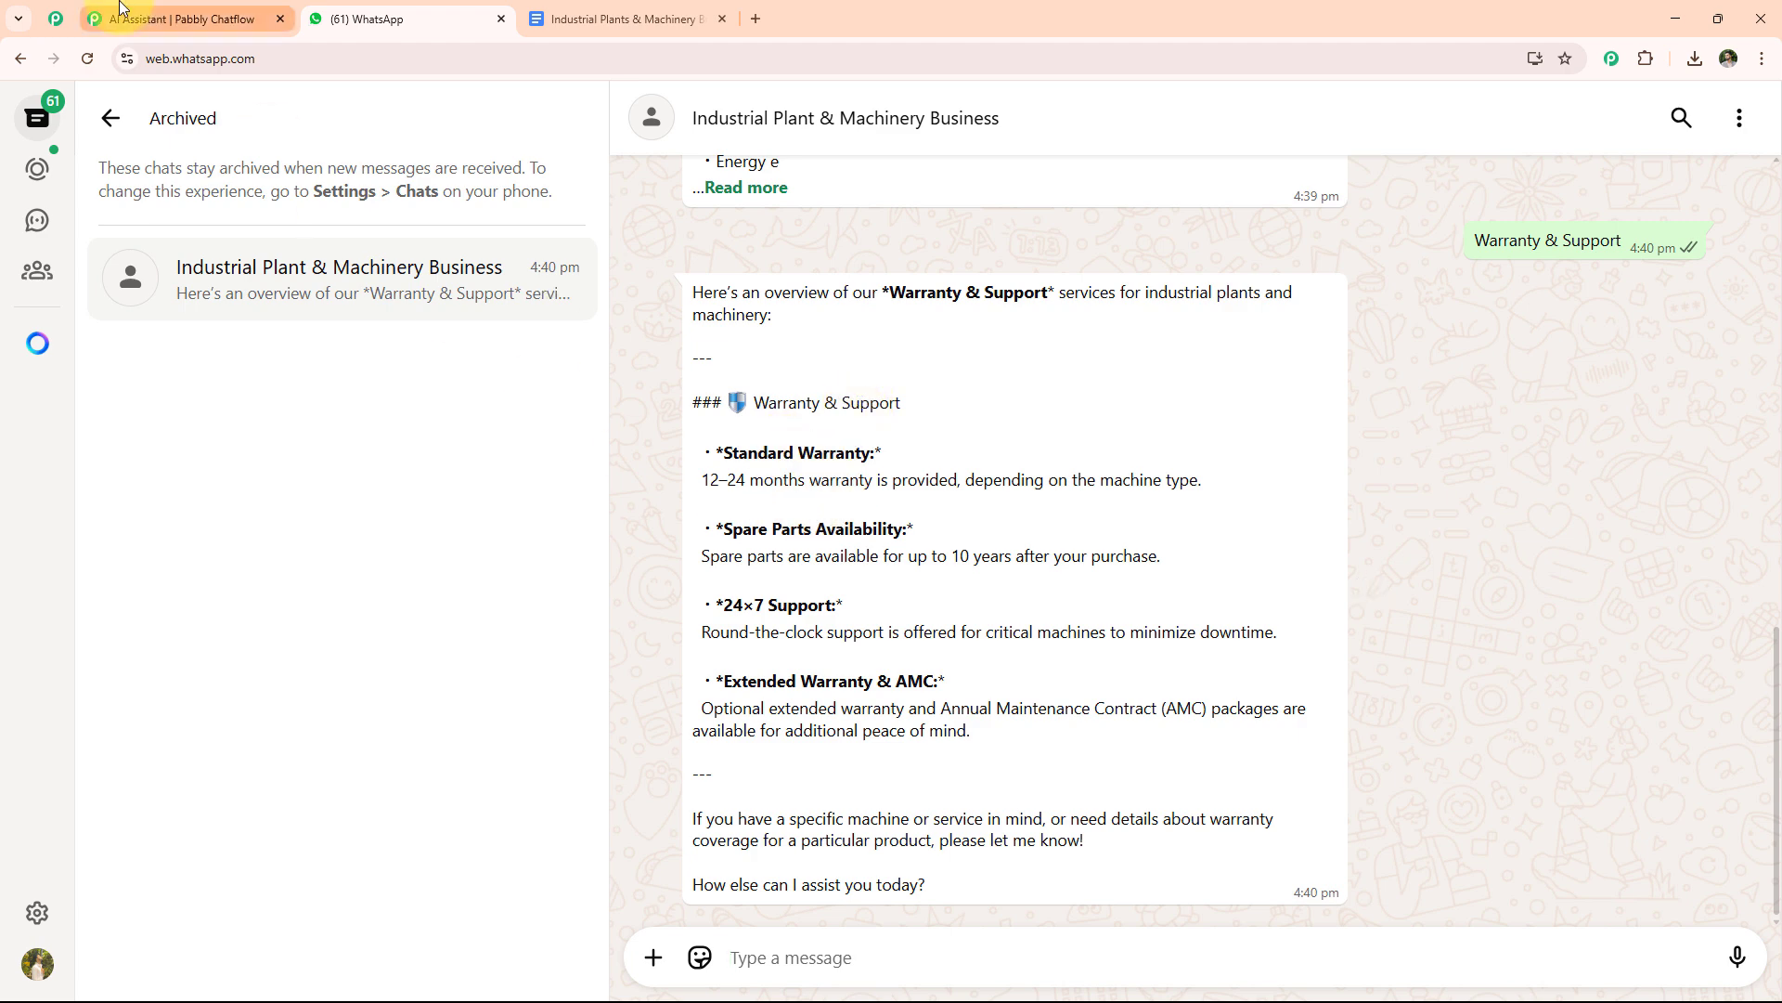
Look through the Pabbly Community page, from its introduction and benefits to the member videos and user reviews
{"action": "left_click", "coordinate": [56, 18]}
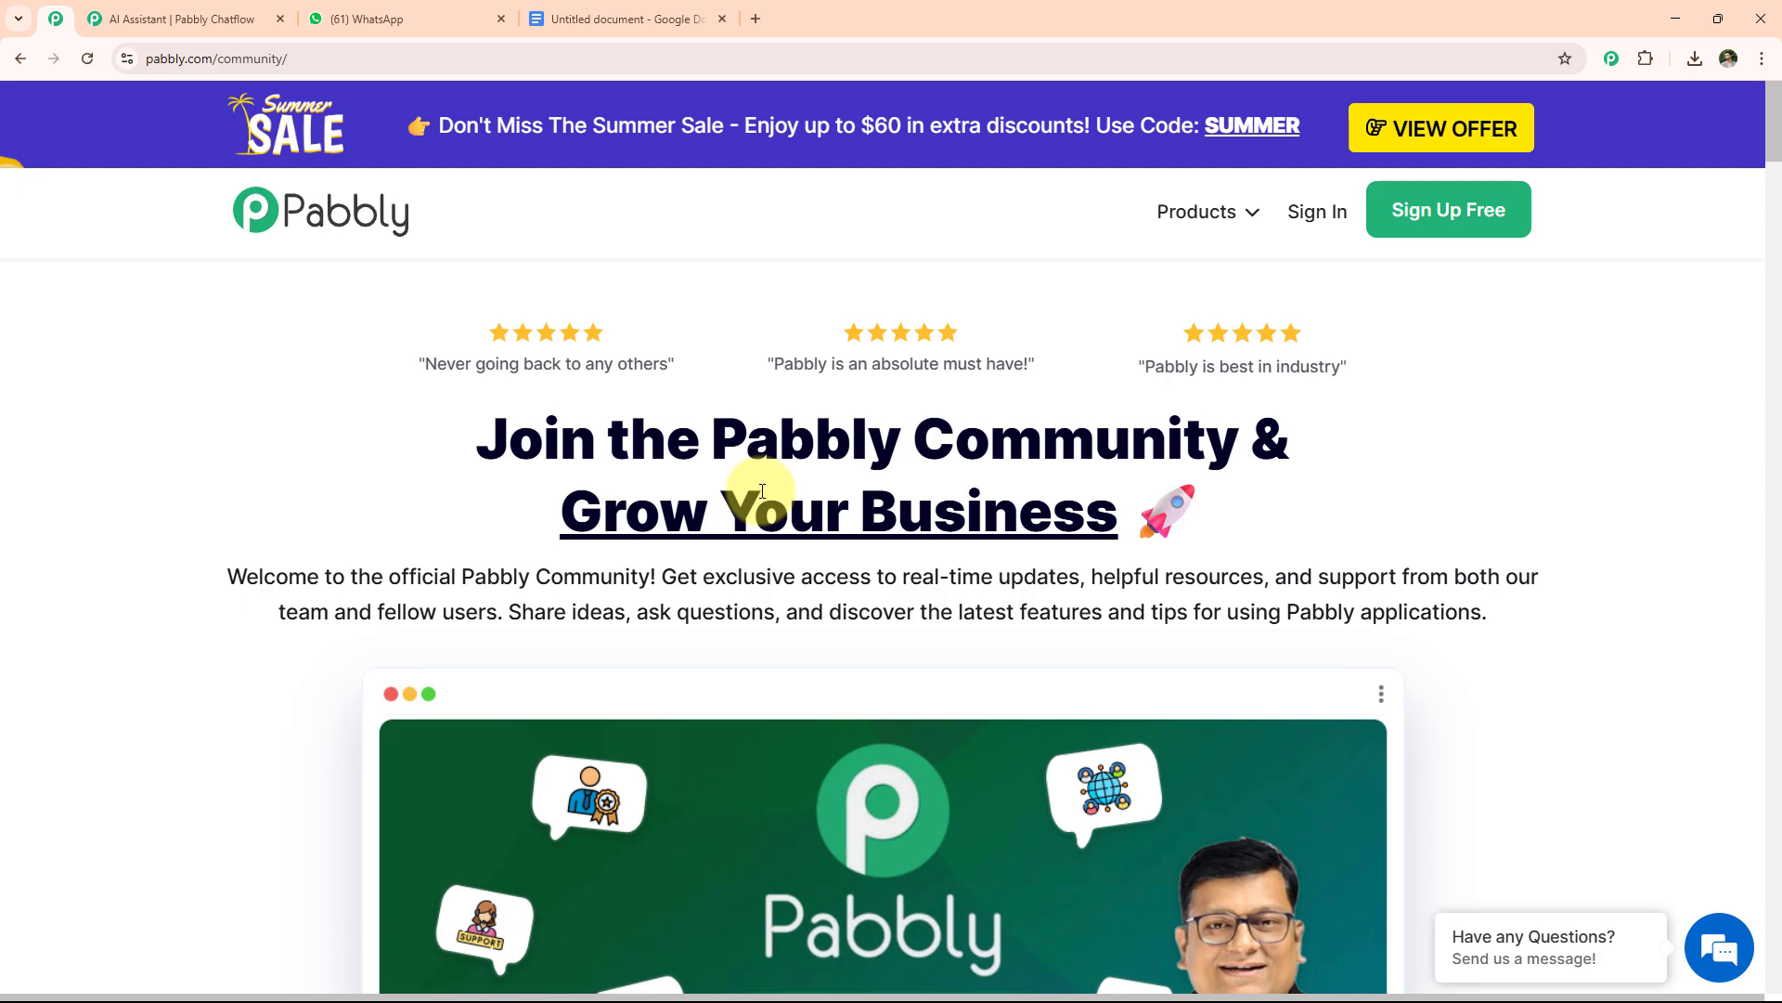
{"action": "scroll", "coordinate": [762, 490], "scroll_direction": "down", "scroll_amount": 7}
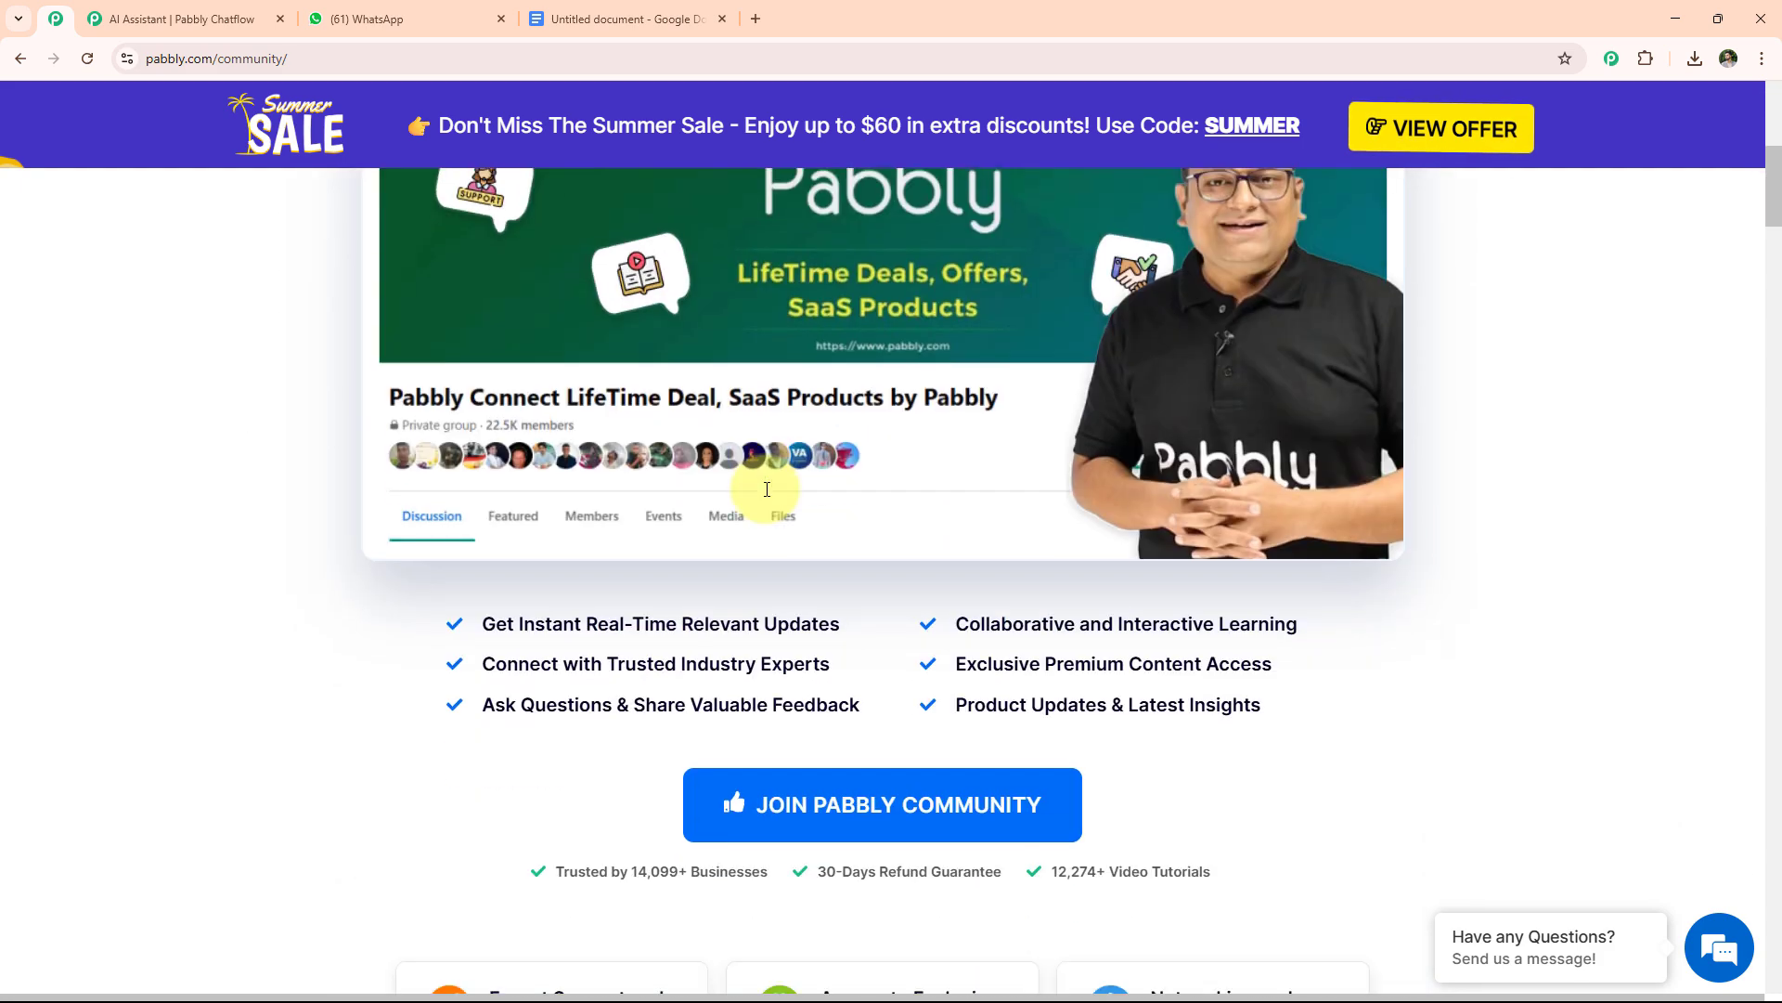
{"action": "scroll", "coordinate": [767, 489], "scroll_direction": "down", "scroll_amount": 15}
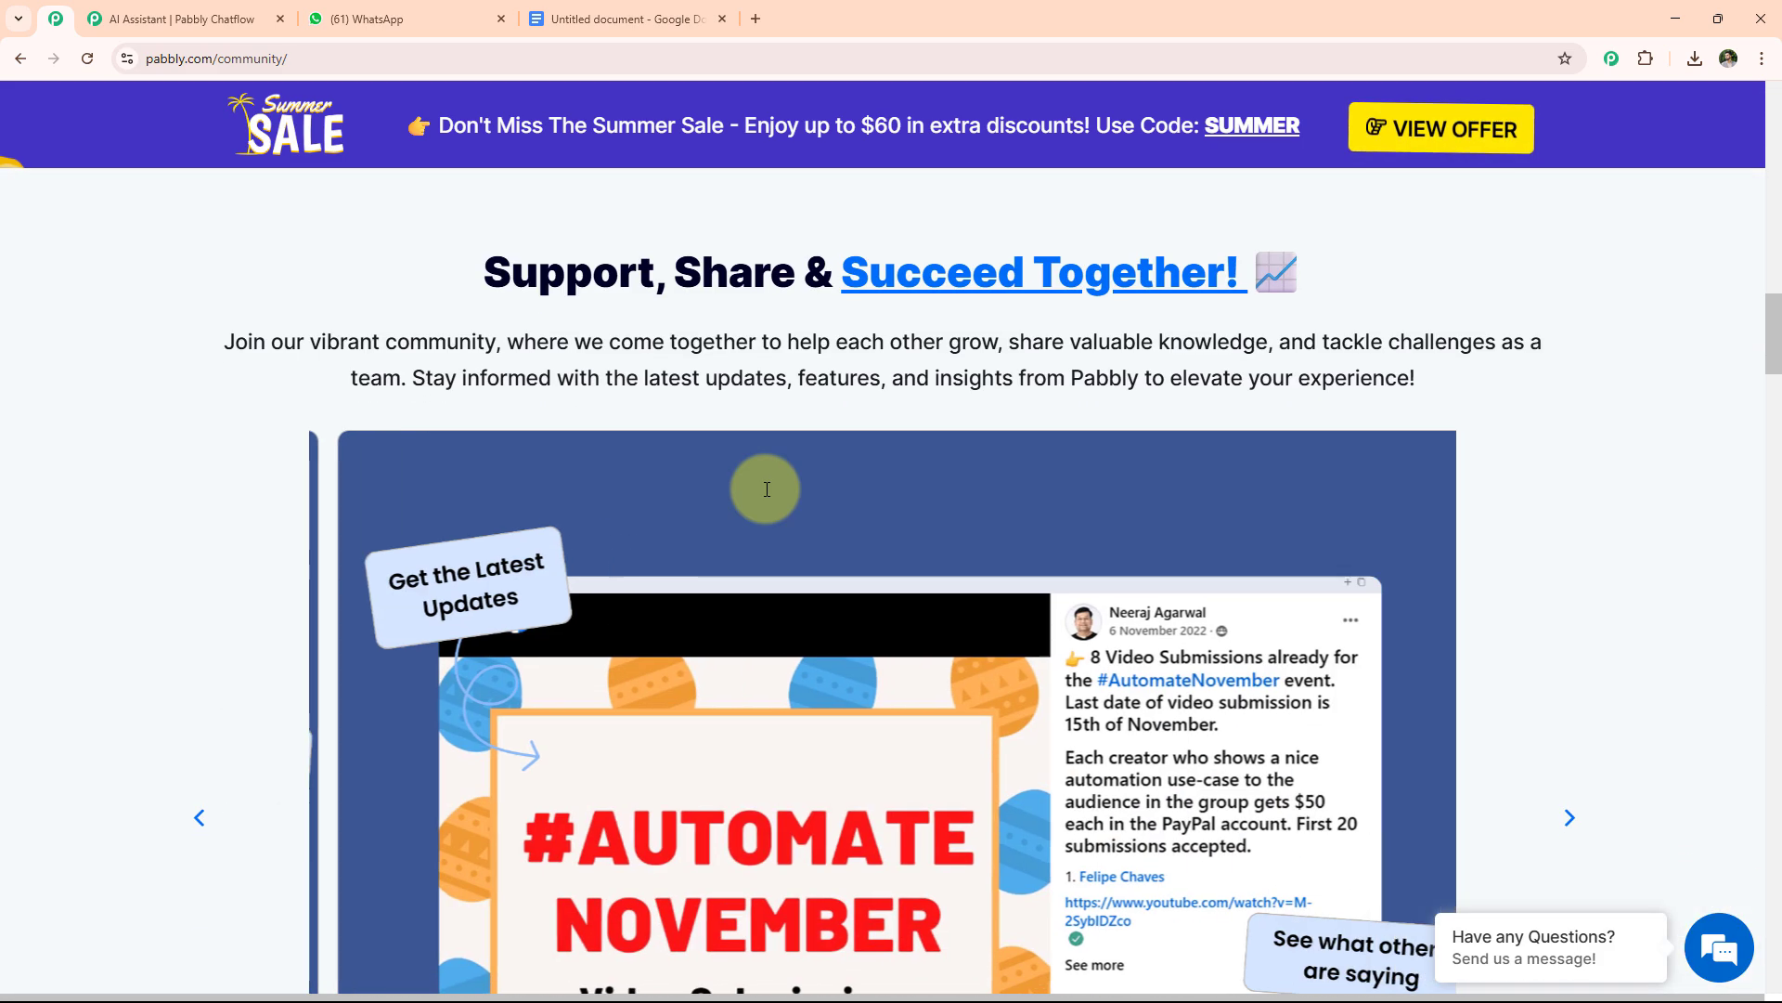
{"action": "scroll", "coordinate": [767, 489], "scroll_direction": "down", "scroll_amount": 12}
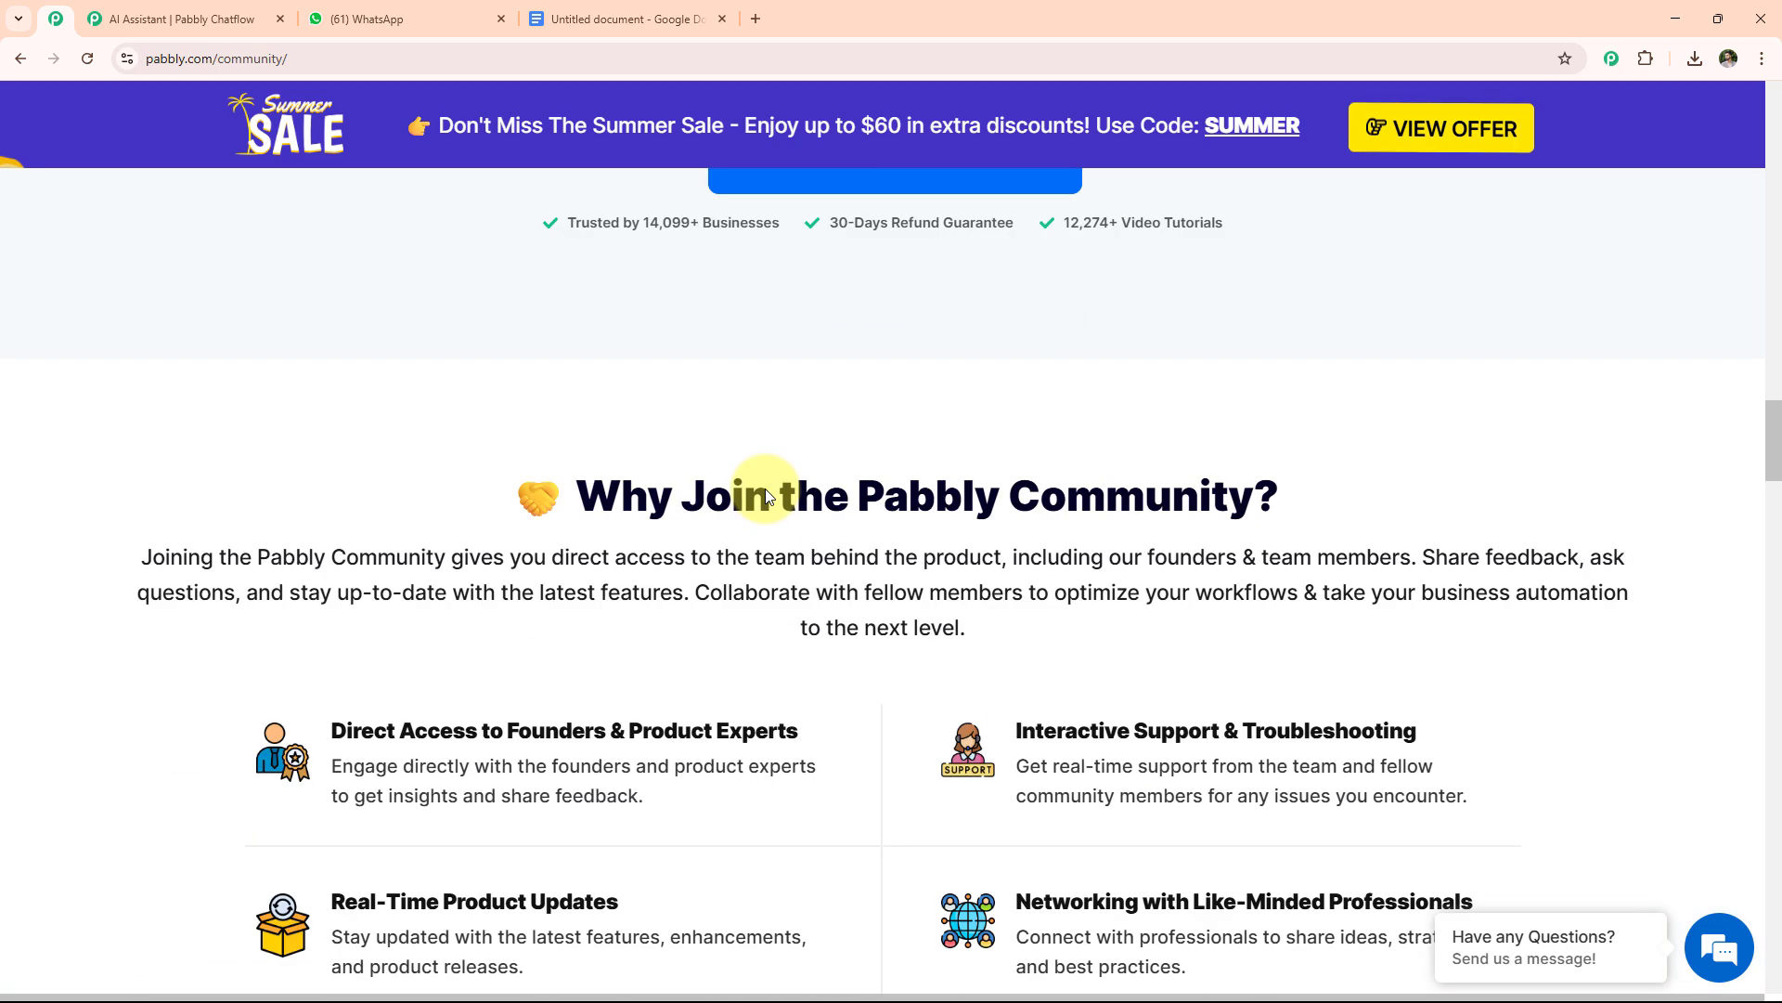
{"action": "scroll", "coordinate": [766, 495], "scroll_direction": "down", "scroll_amount": 15}
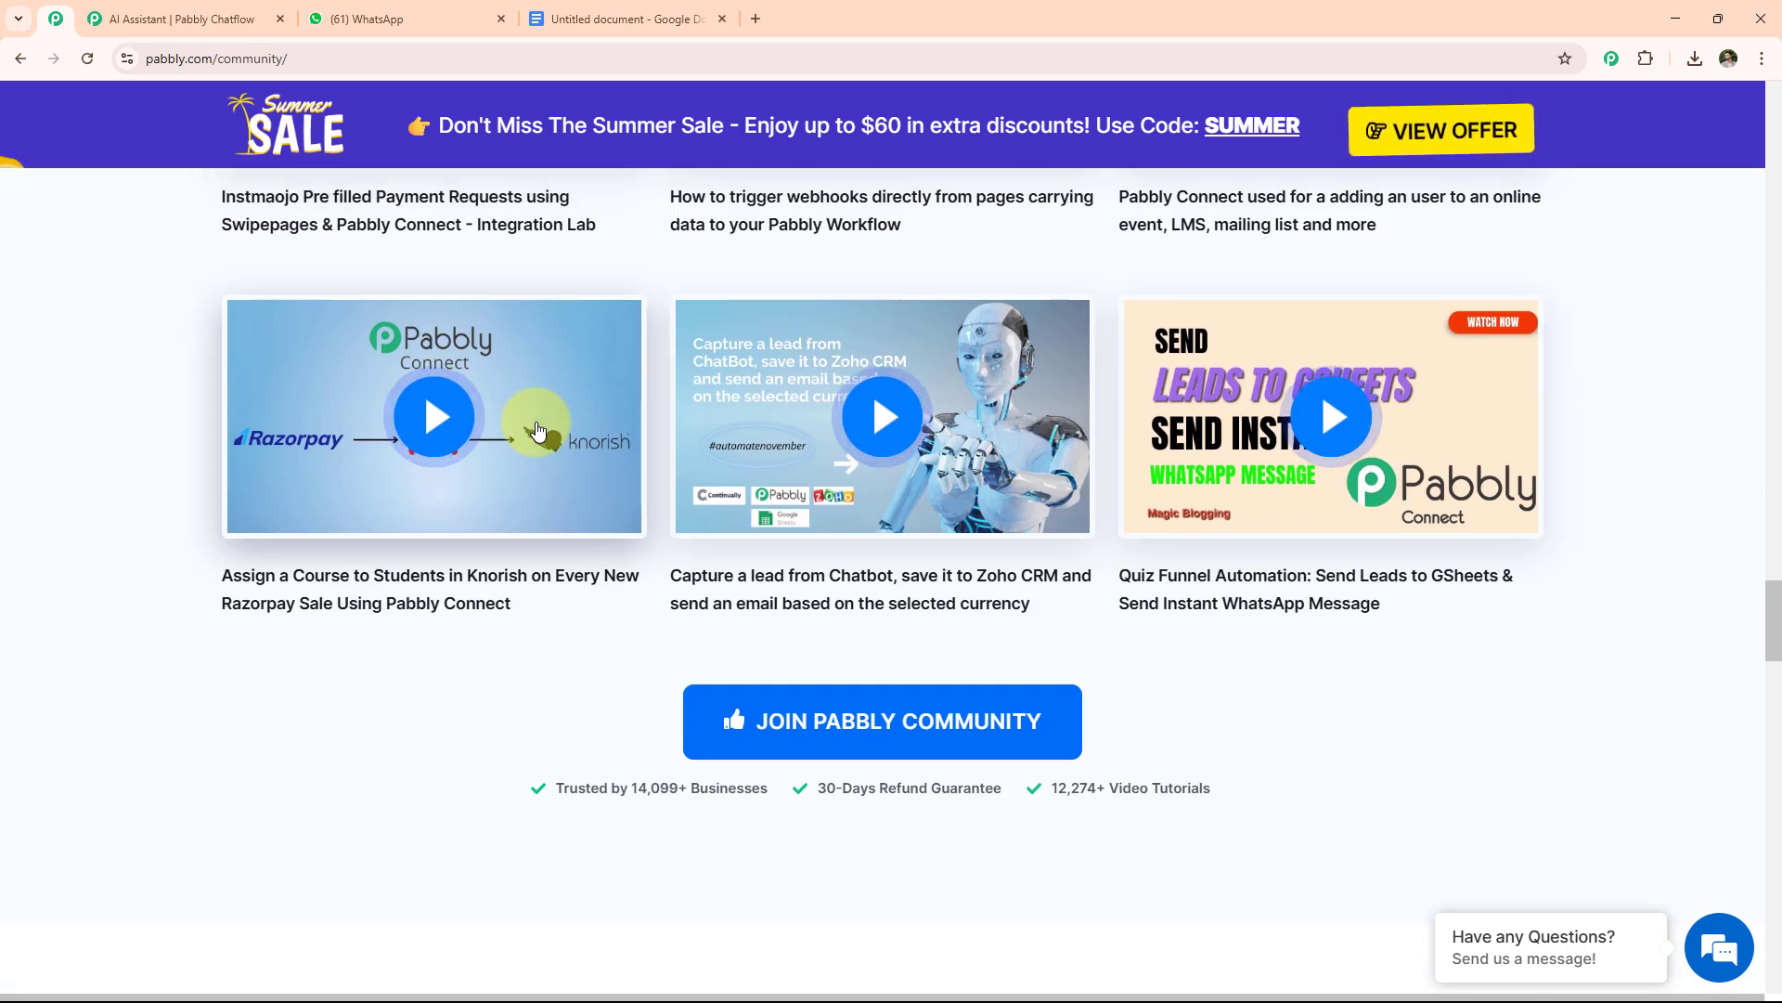
{"action": "scroll", "coordinate": [526, 498], "scroll_direction": "down", "scroll_amount": 8}
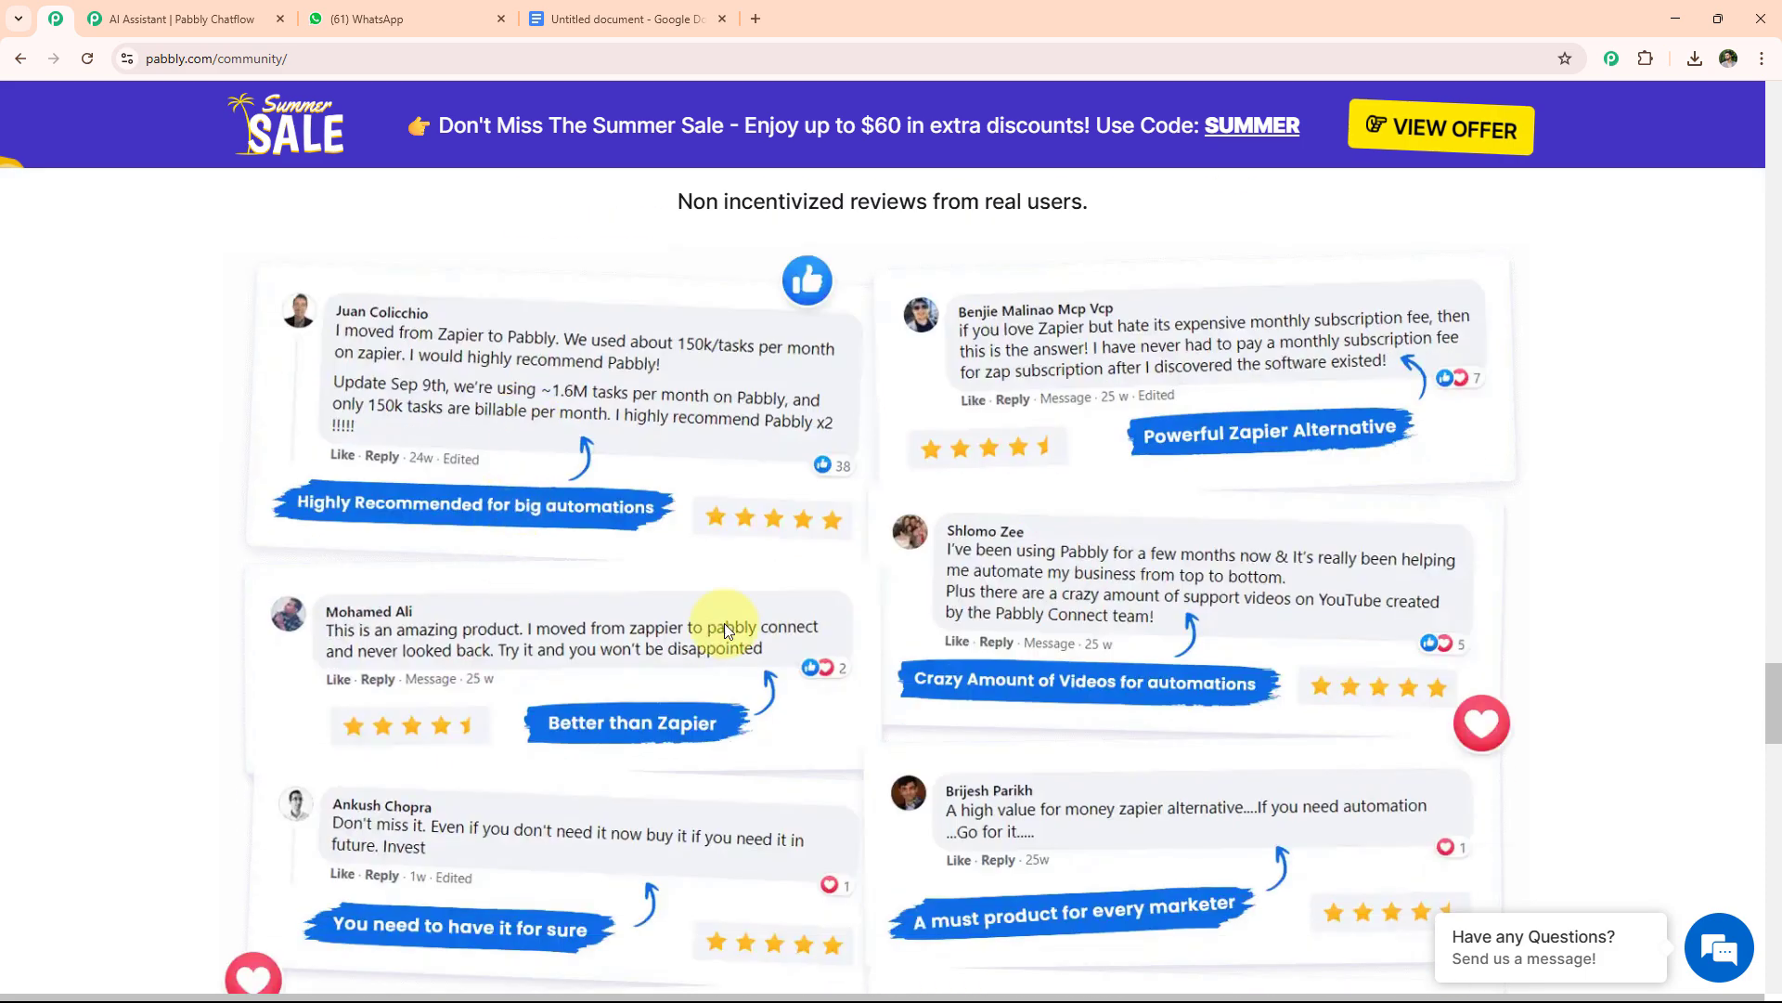
{"action": "scroll", "coordinate": [817, 622], "scroll_direction": "down", "scroll_amount": 2}
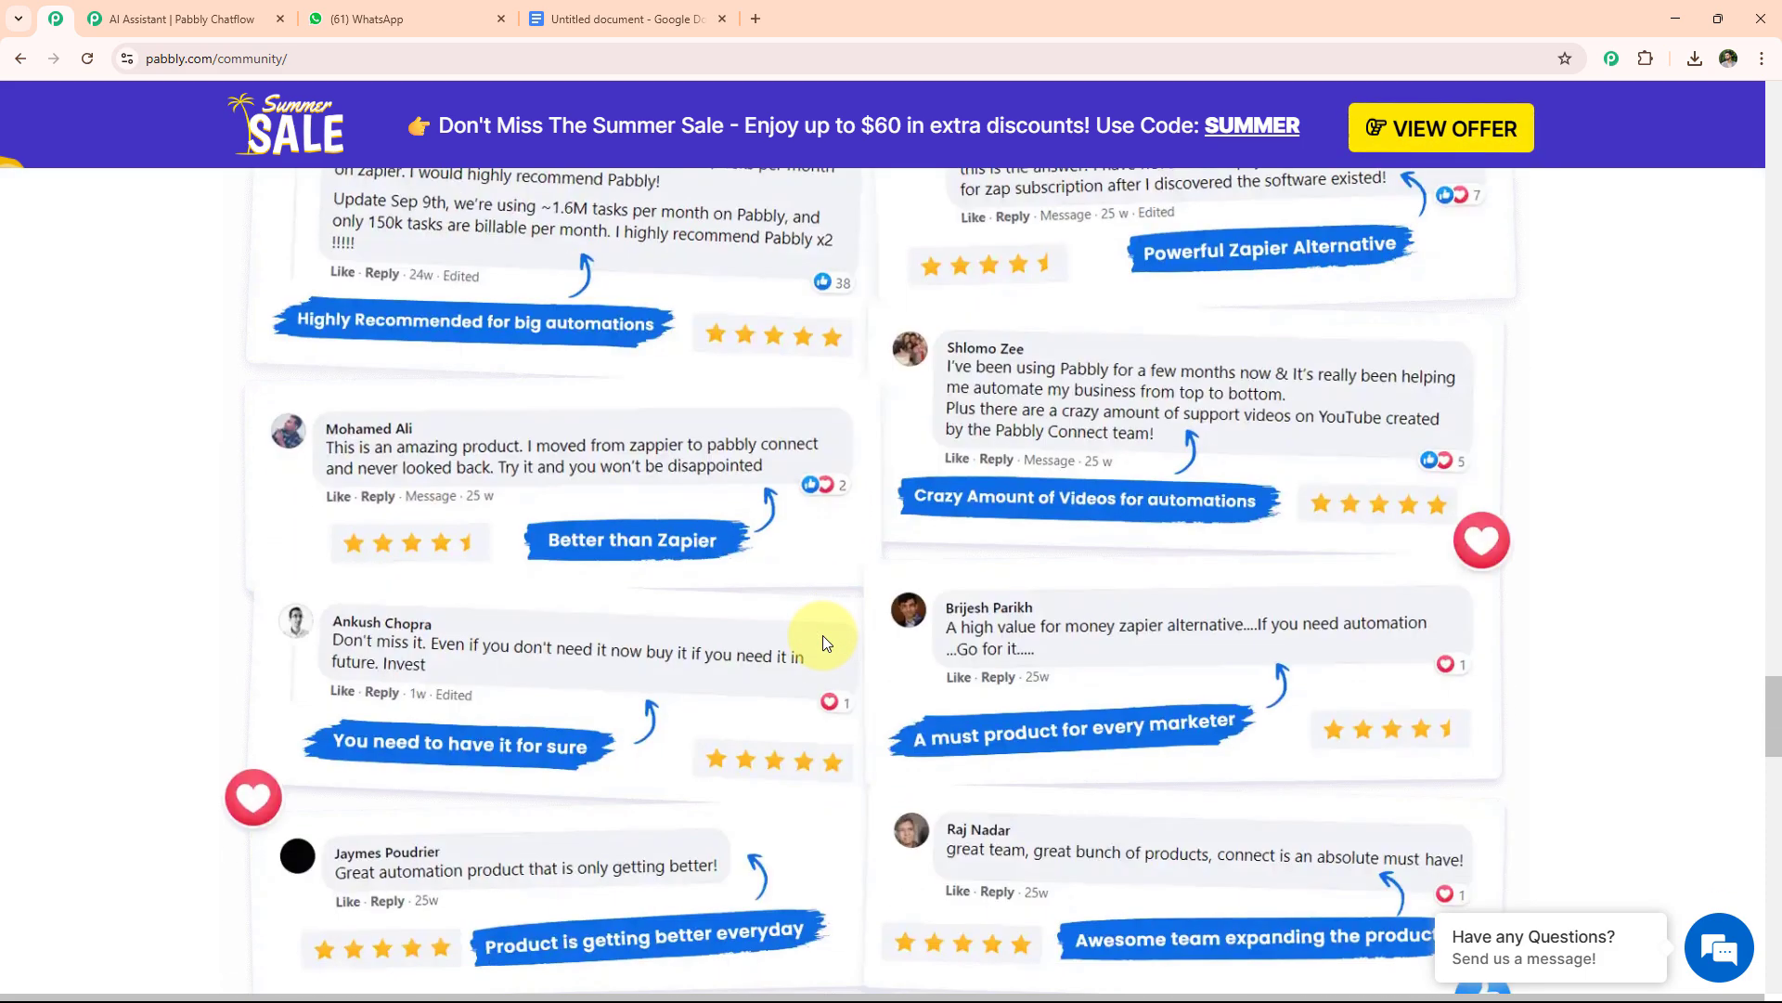
{"action": "scroll", "coordinate": [822, 635], "scroll_direction": "down", "scroll_amount": 7}
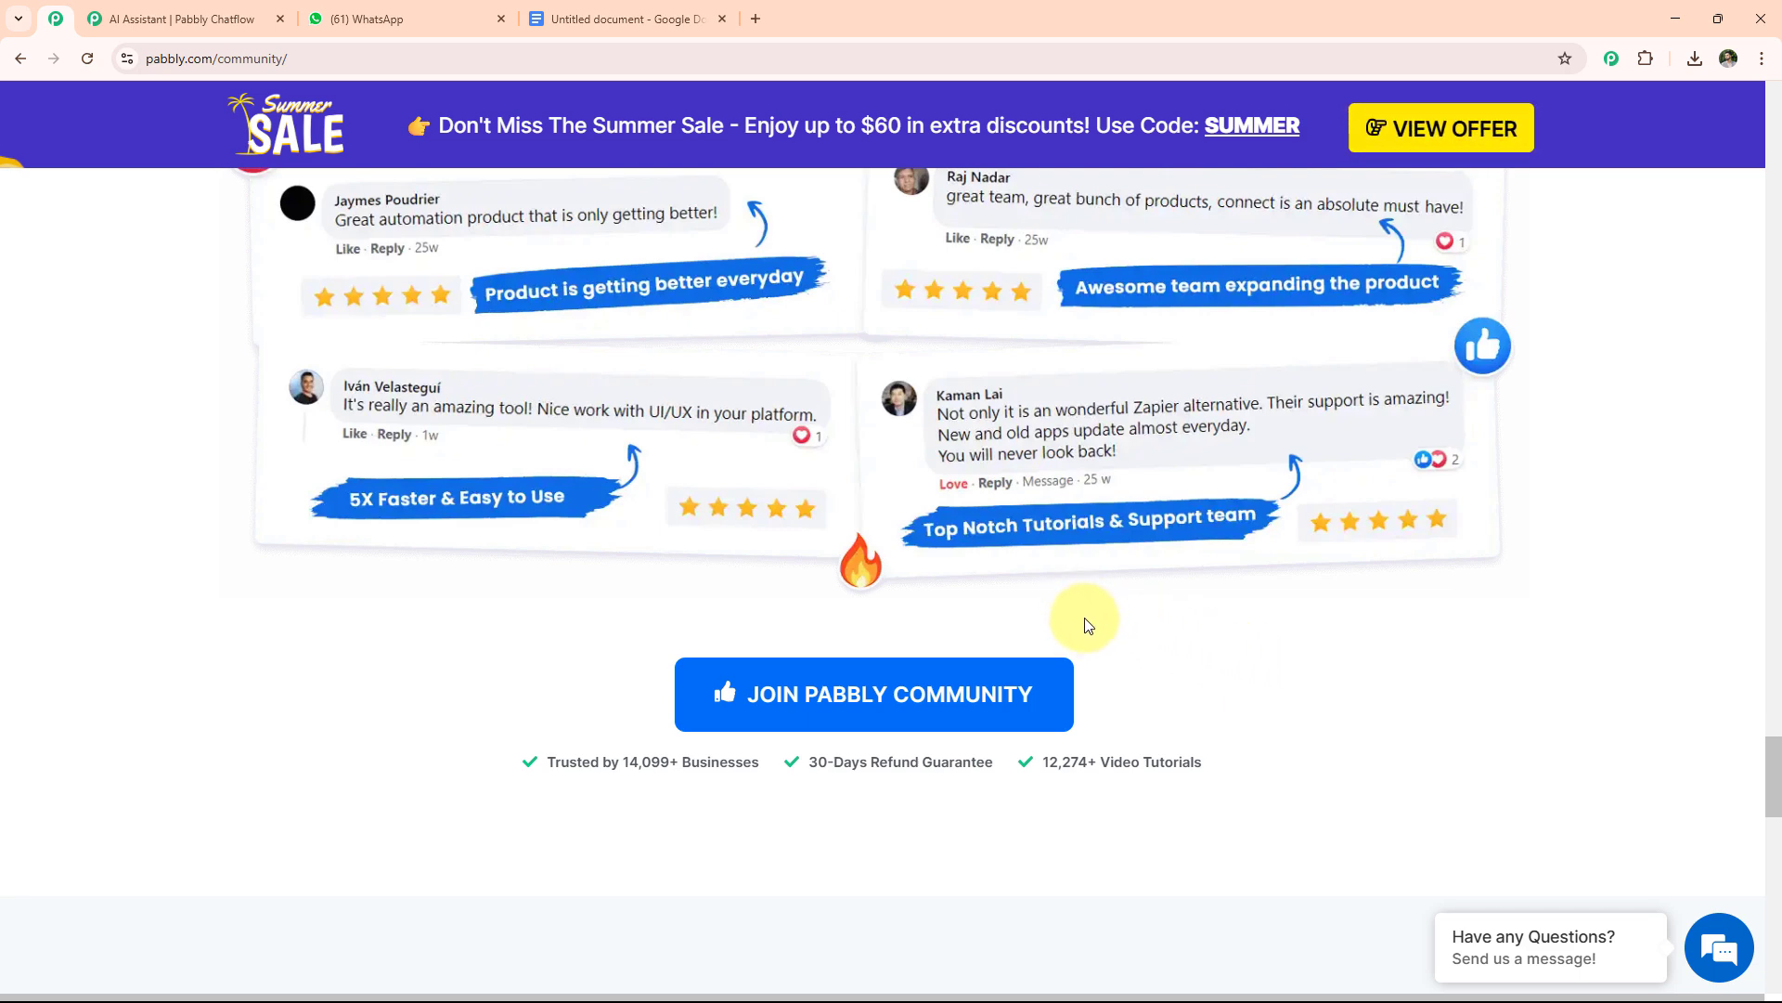
{"action": "left_click", "coordinate": [756, 17]}
{"action": "left_click", "coordinate": [793, 56]}
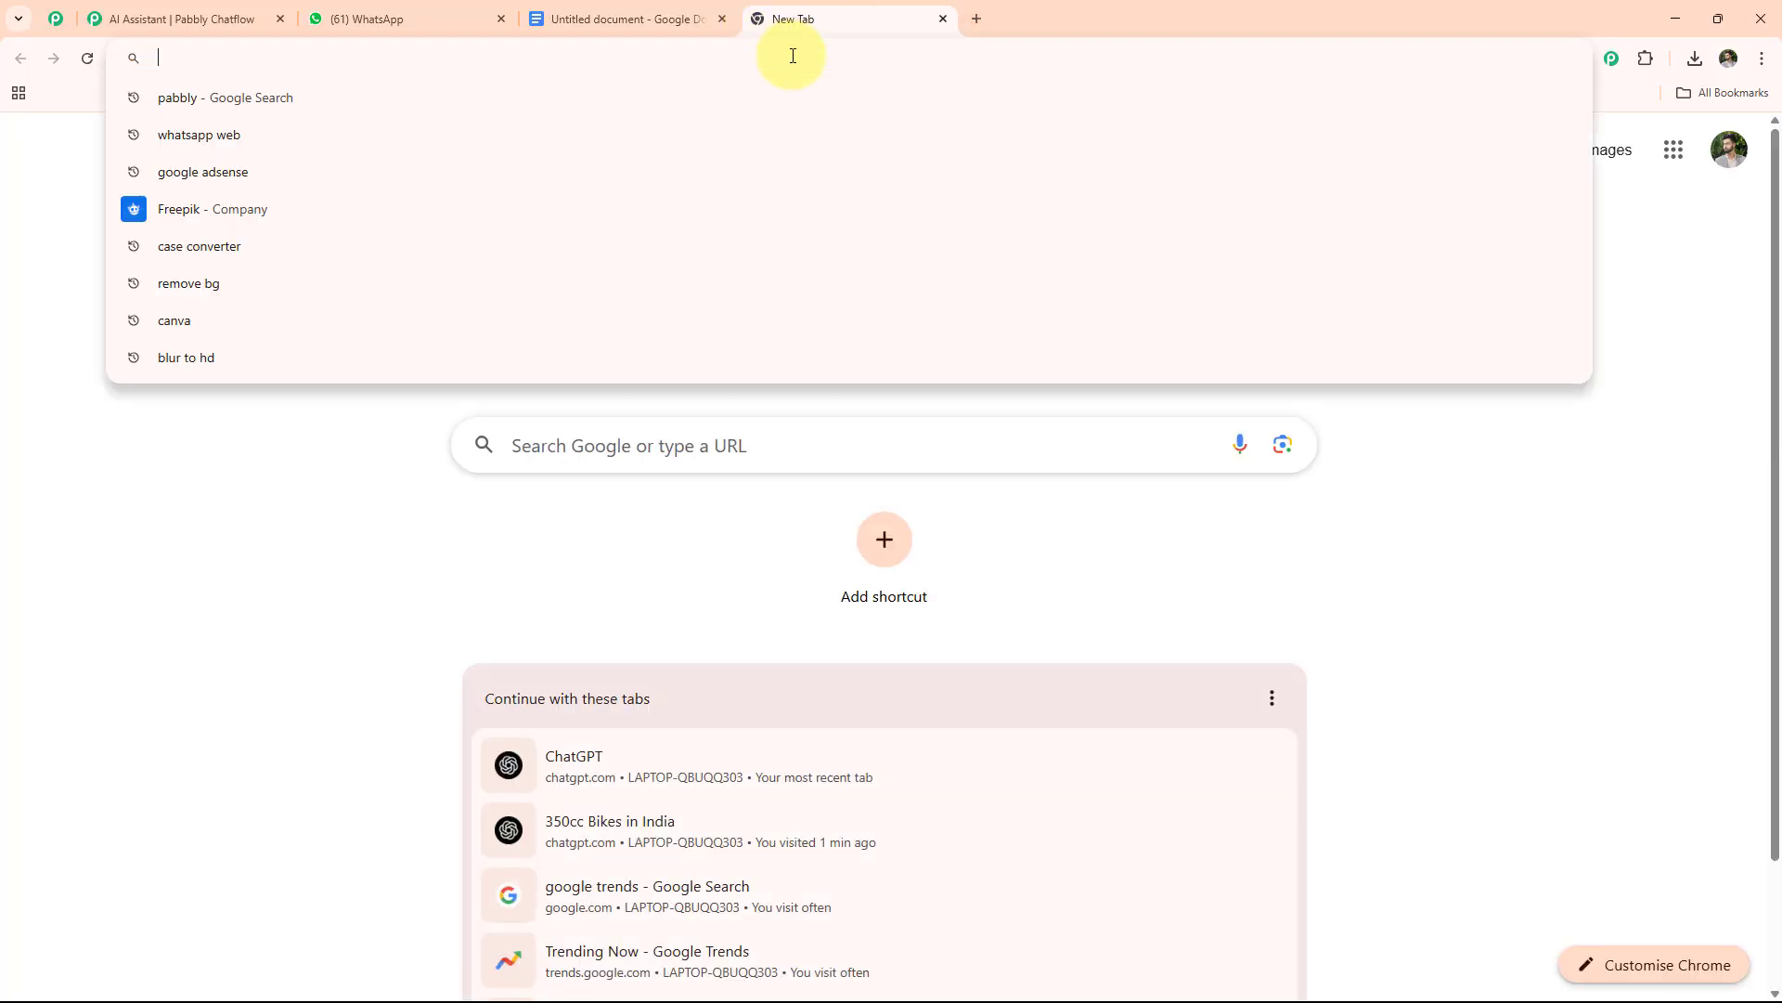
{"action": "type", "text": "www.pabbly.com/chatflow"}
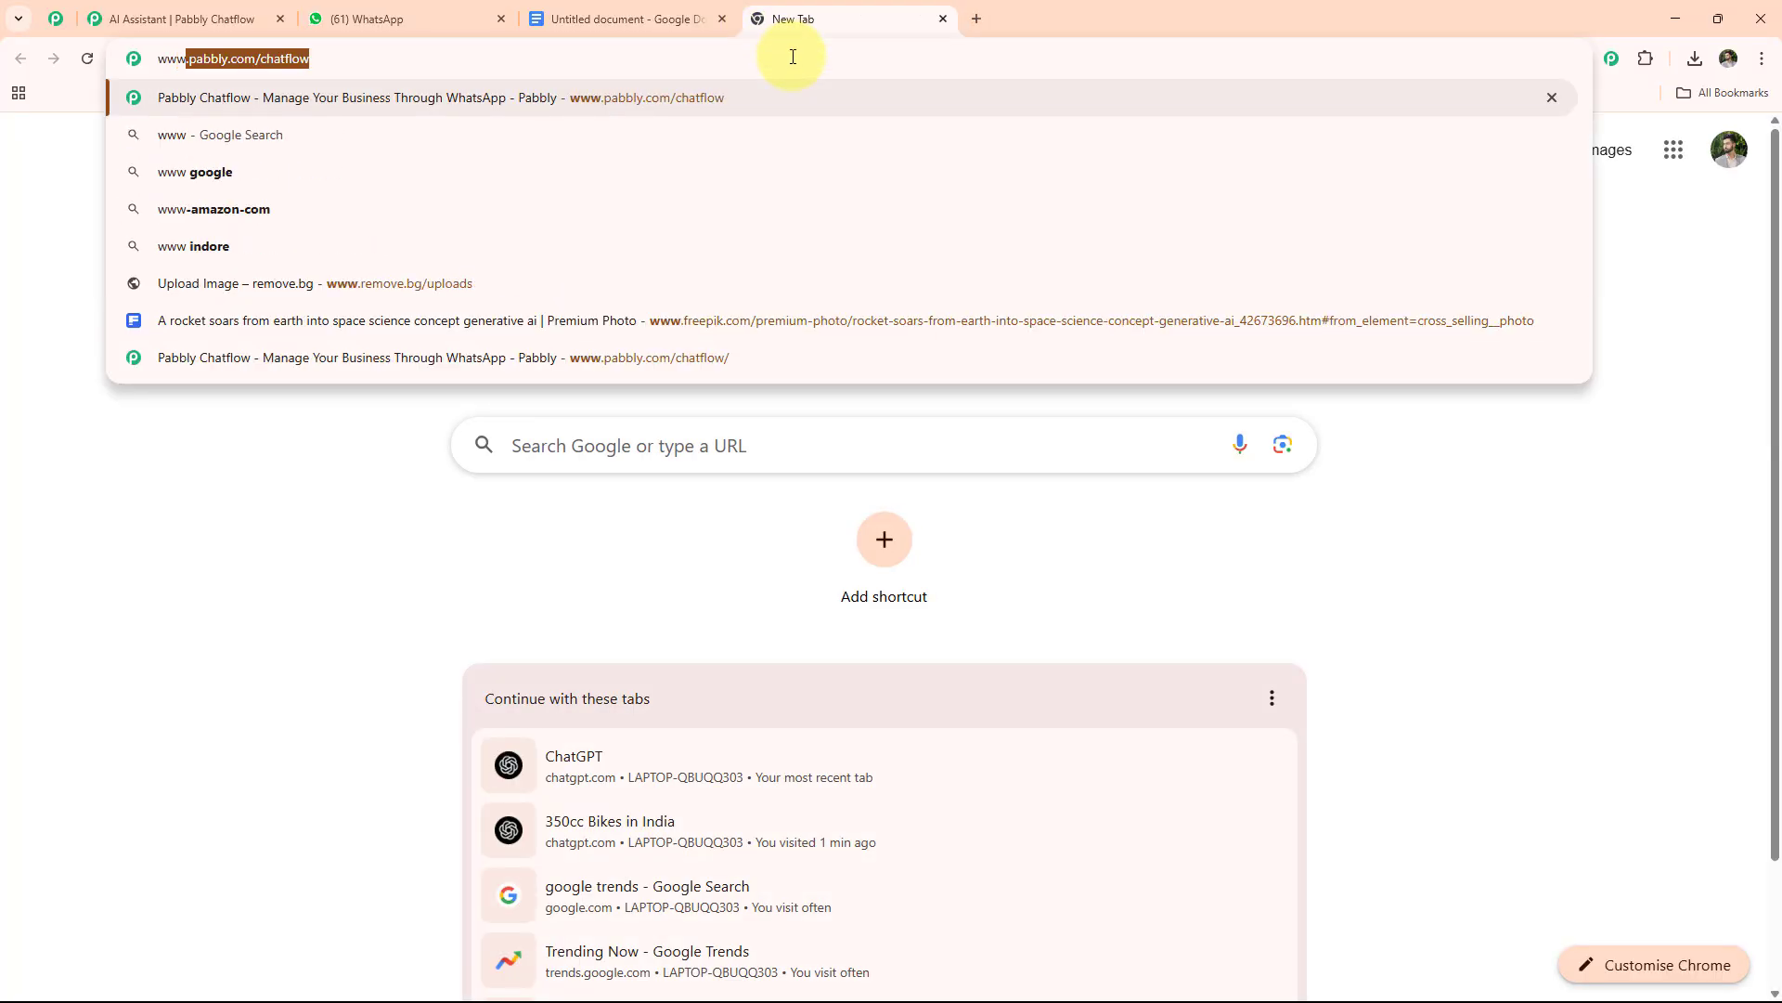
{"action": "key", "text": "Right"}
{"action": "key", "text": "Return"}
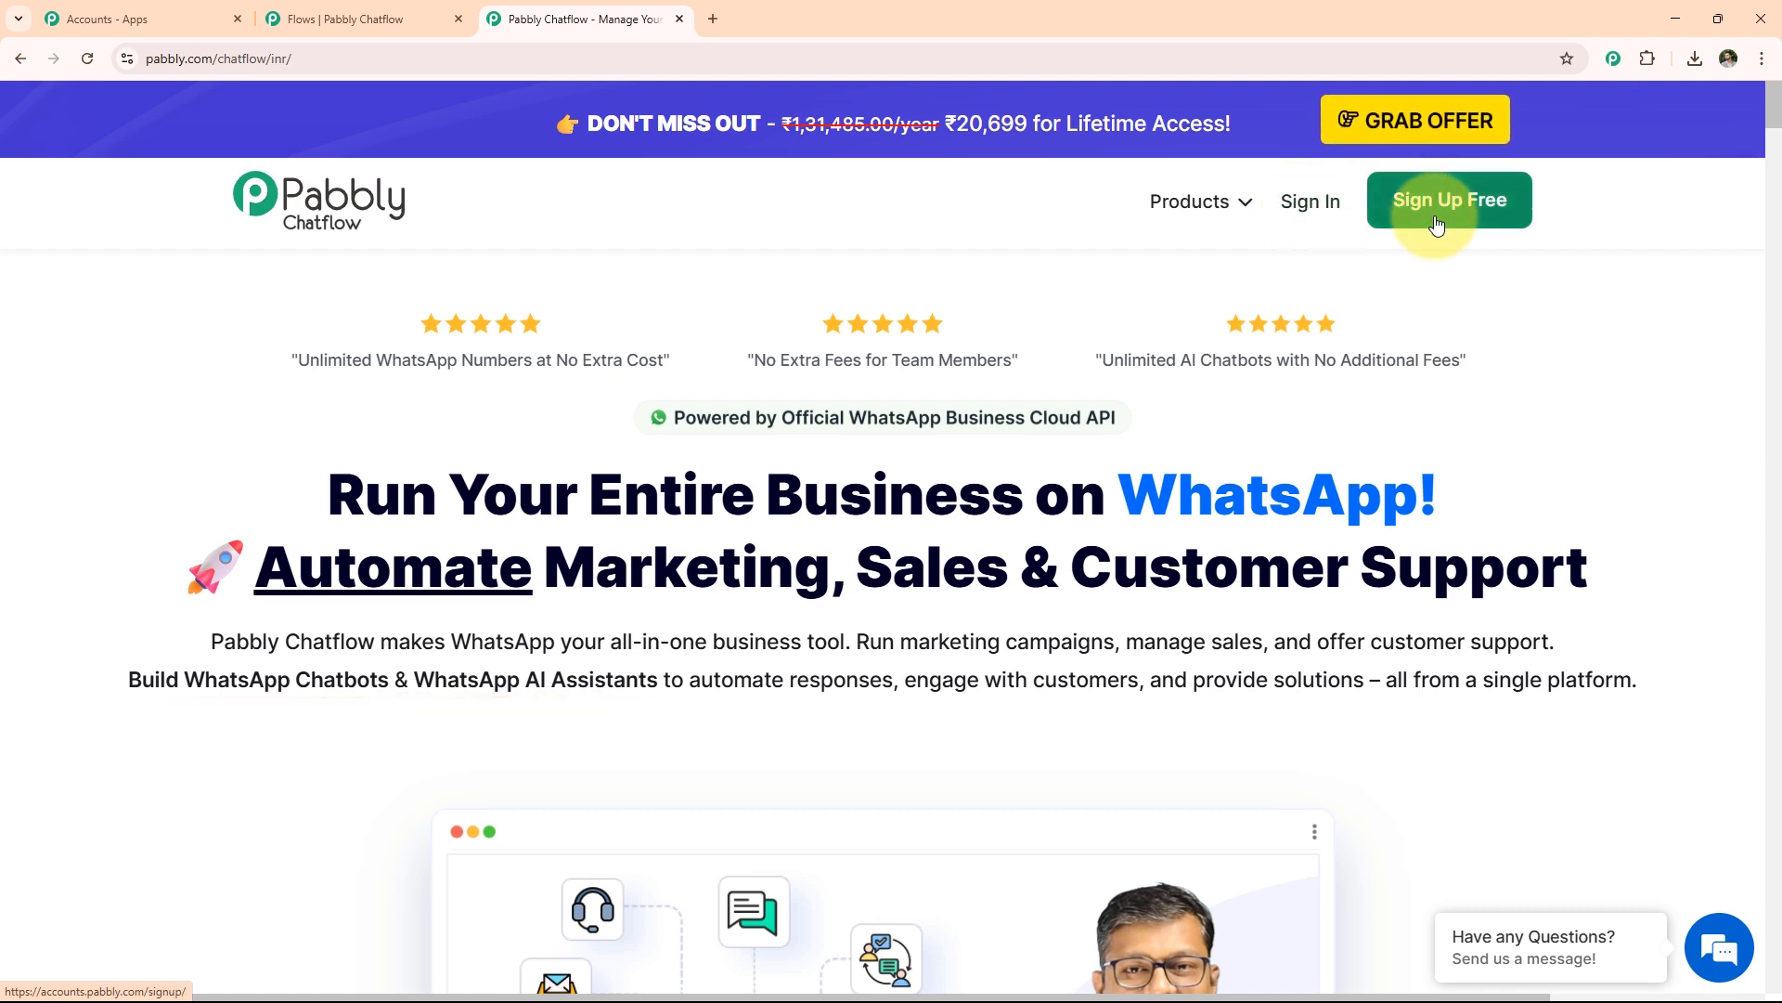
Sign in to the Pabbly account and access the Pabbly Chatflow app
{"action": "left_click", "coordinate": [1328, 208]}
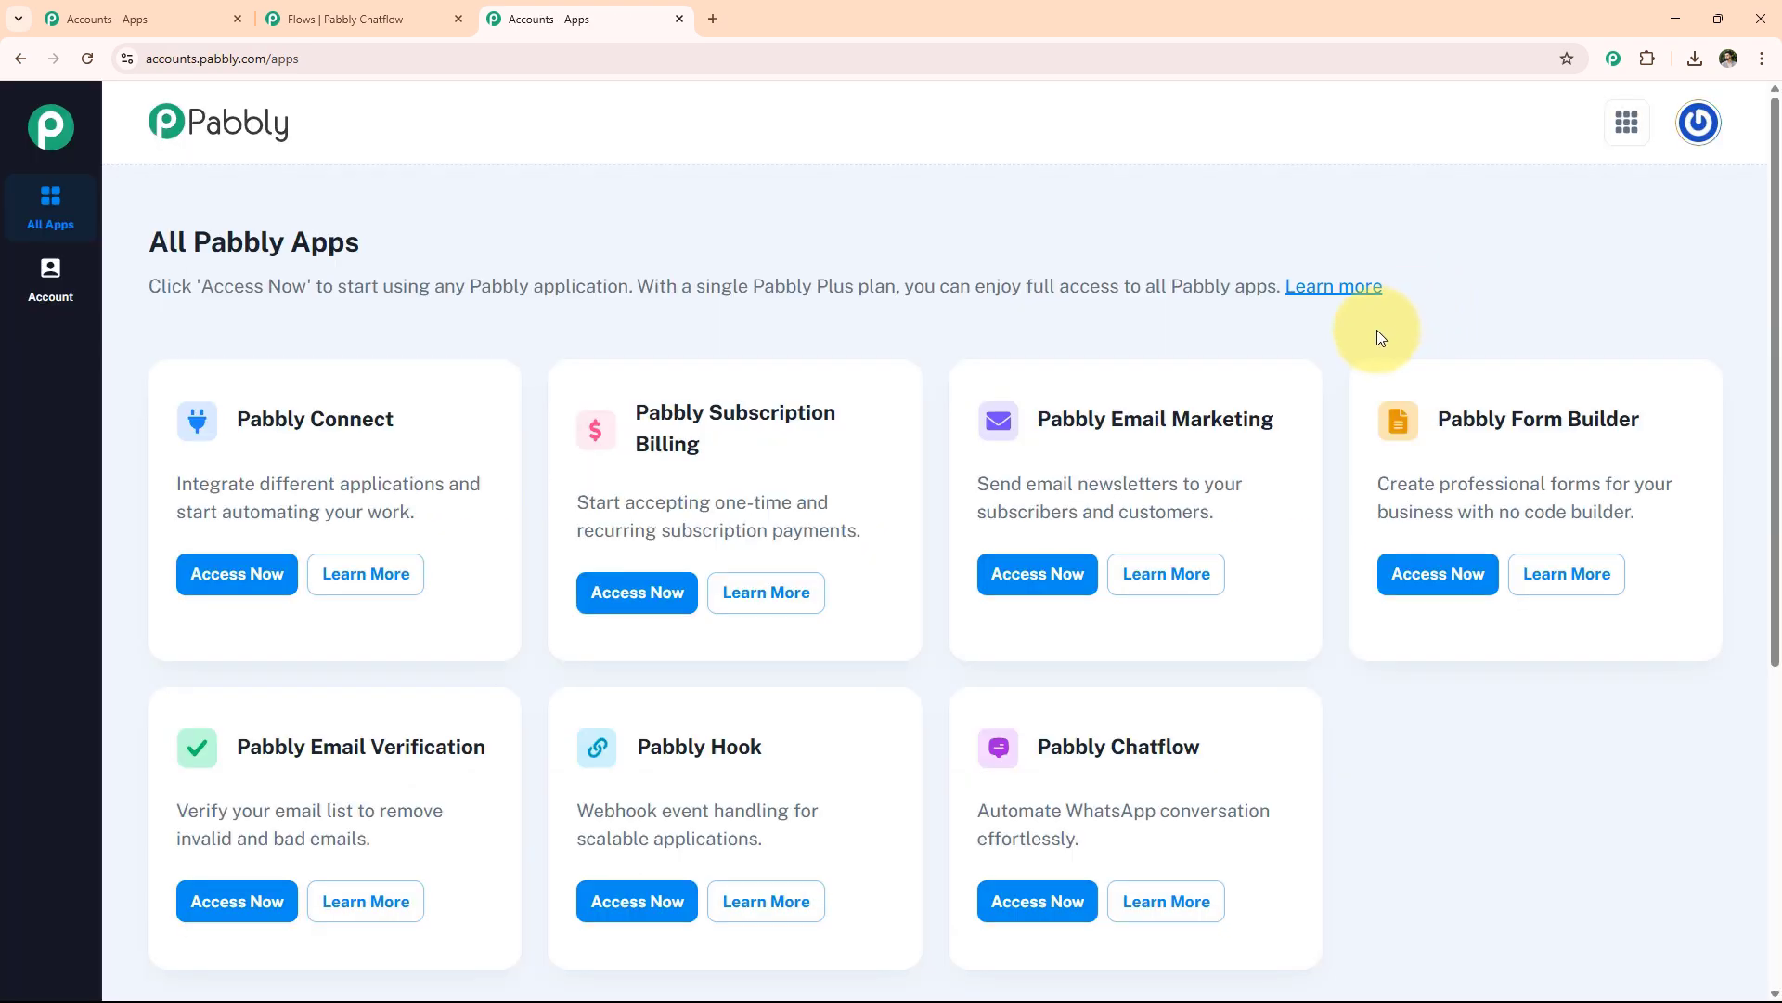
{"action": "left_click", "coordinate": [1058, 900]}
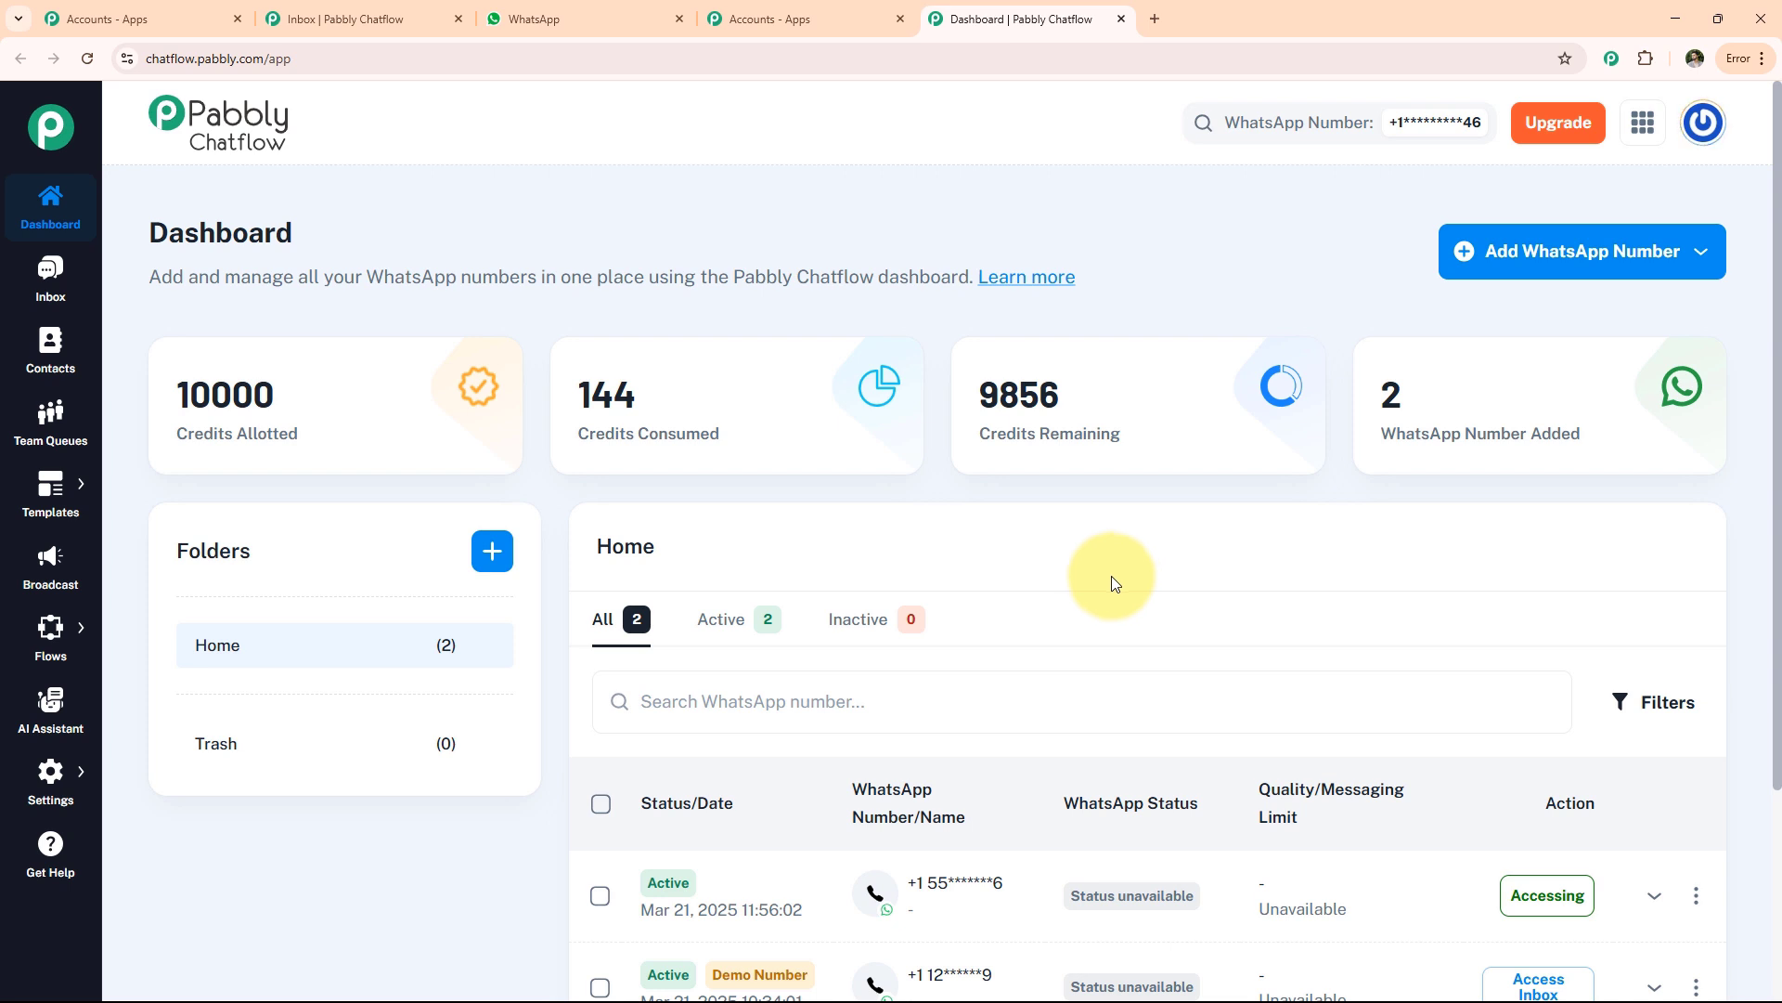
View the Manual Token Connect form for adding a WhatsApp number and close it without entering anything
{"action": "left_click", "coordinate": [1543, 266]}
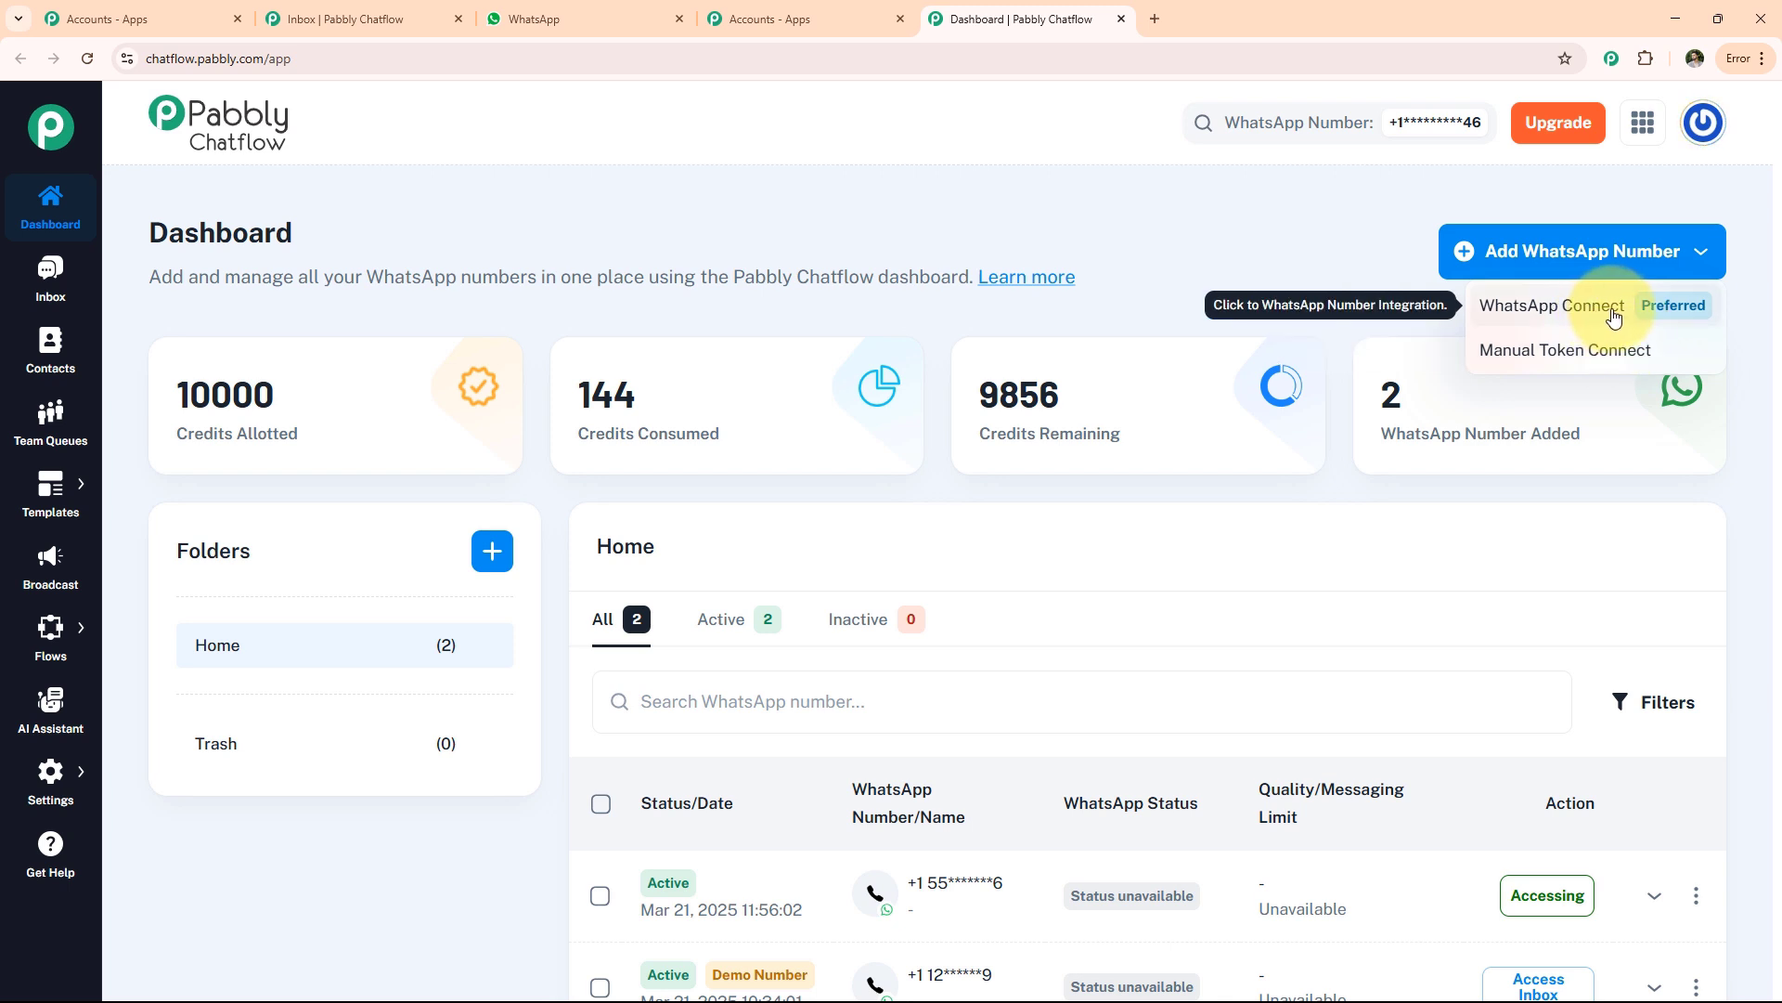
{"action": "left_click", "coordinate": [1575, 362]}
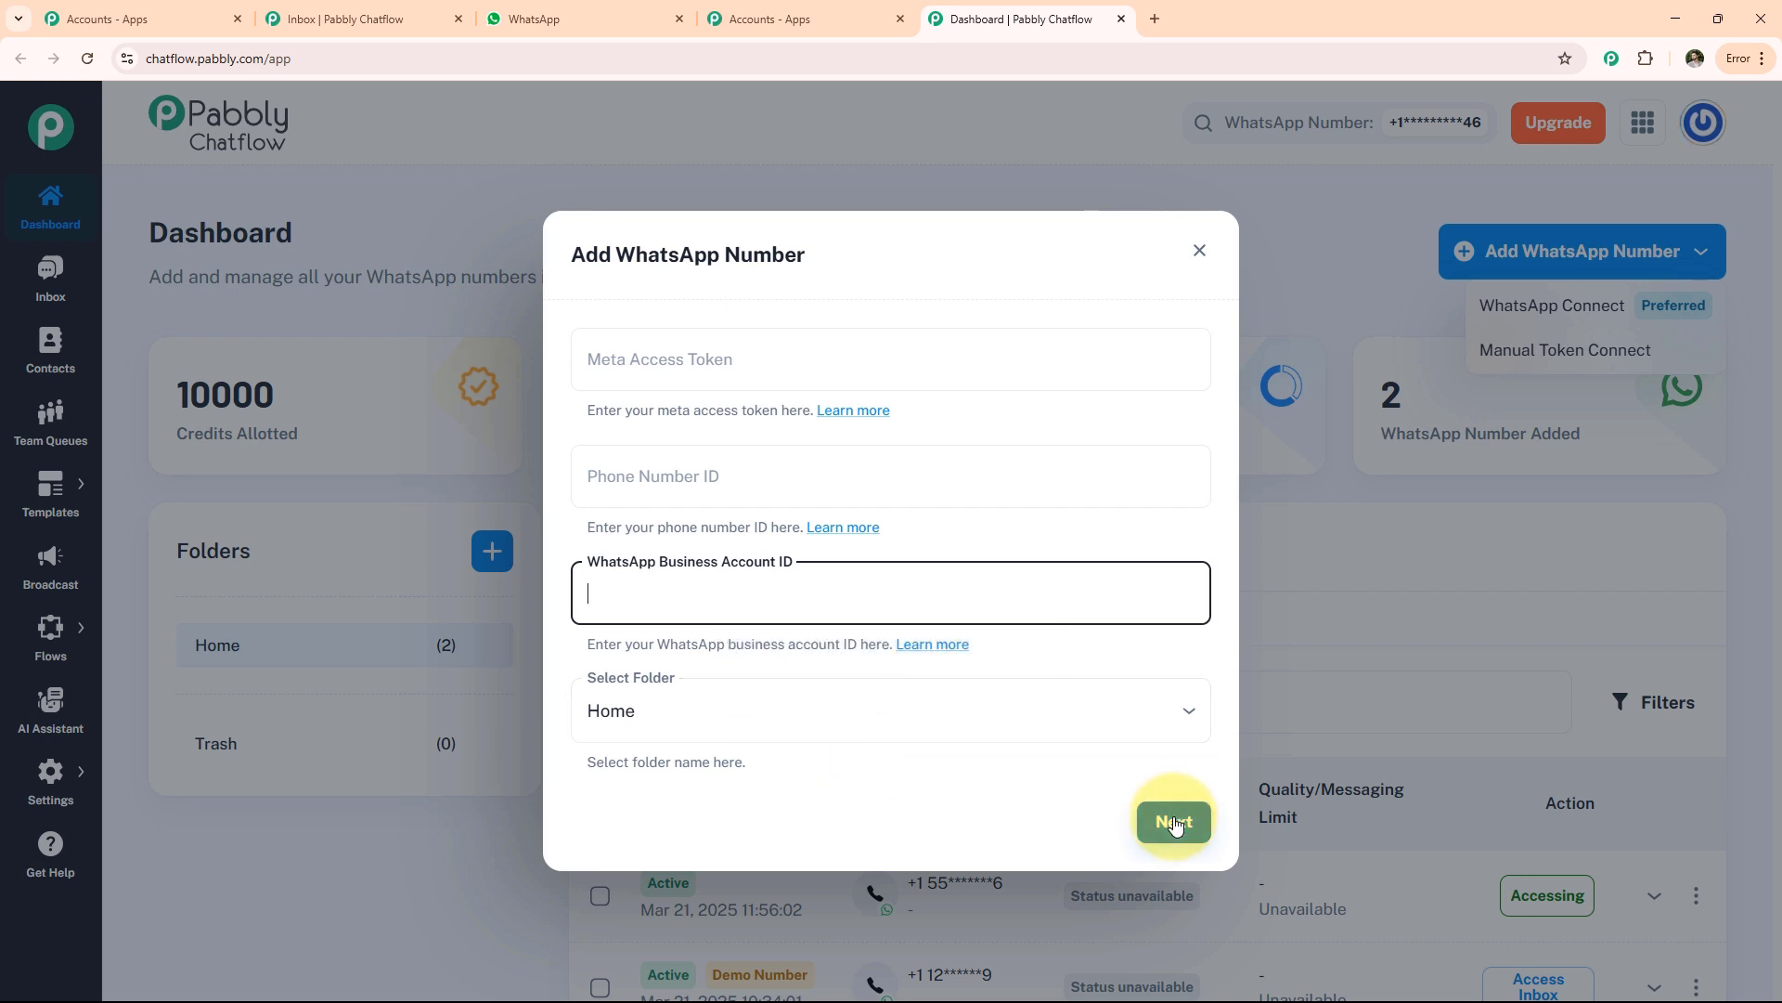
{"action": "left_click", "coordinate": [1027, 893]}
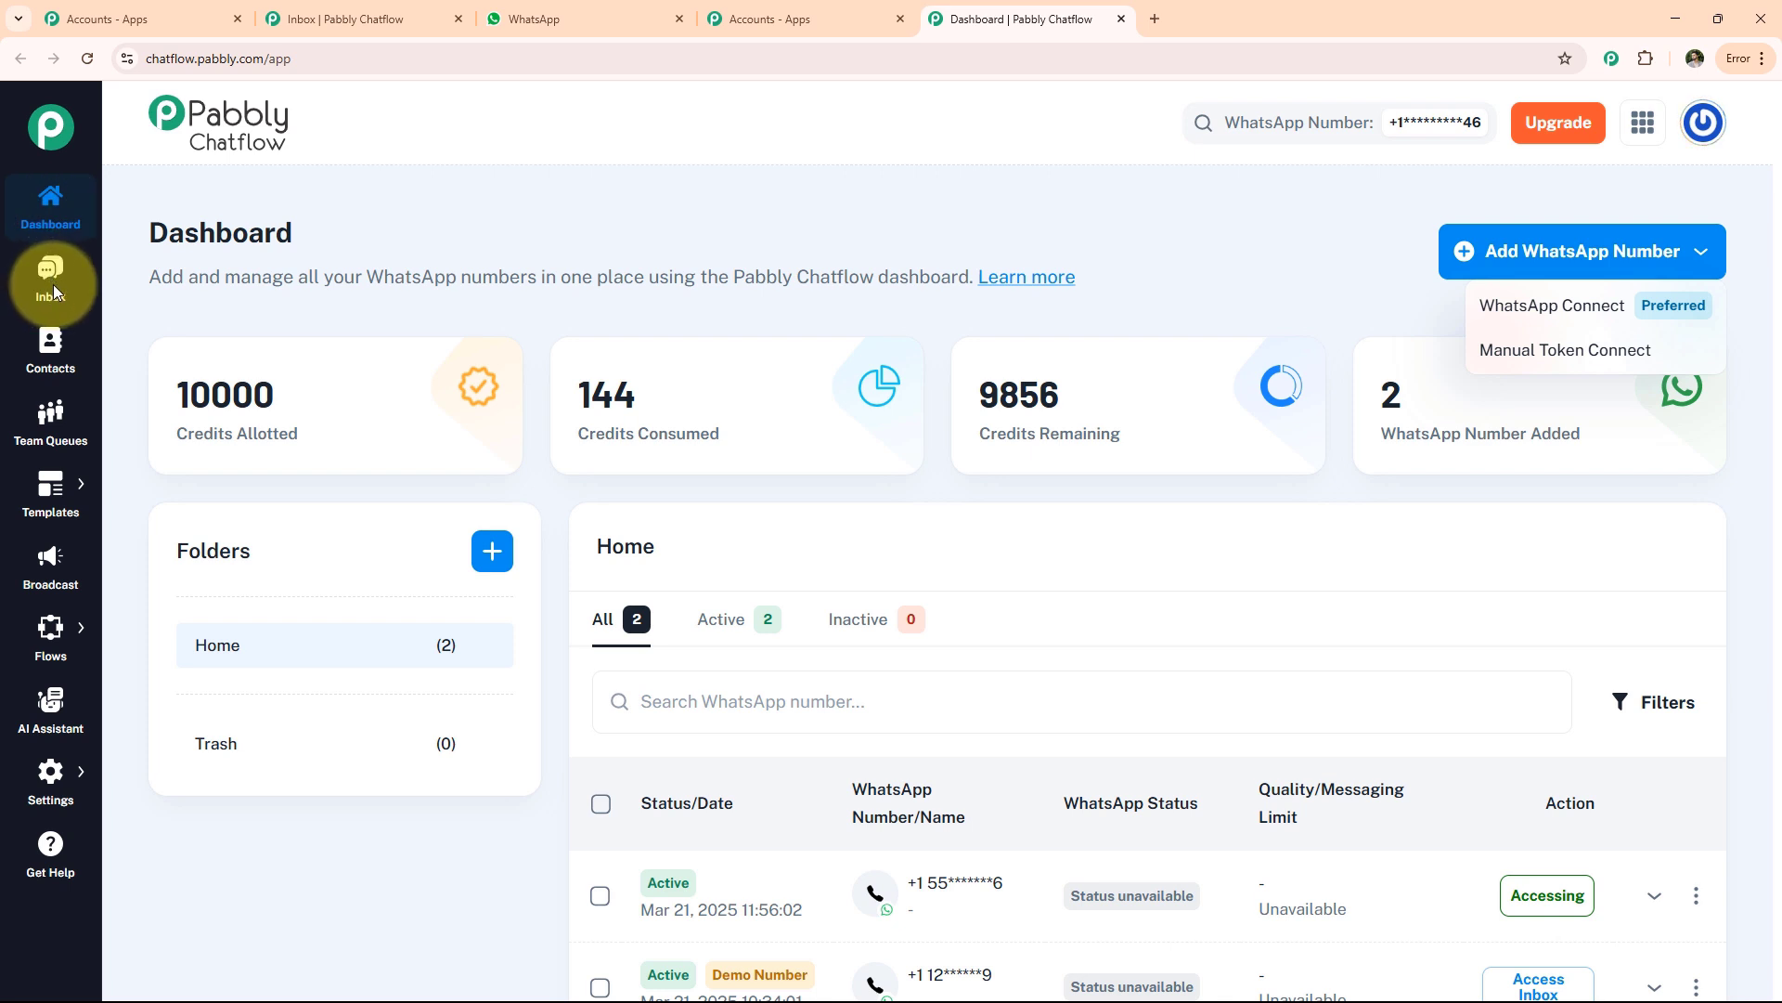
Look over the Contacts page with its contact list and the Team Queues page
{"action": "left_click", "coordinate": [50, 344]}
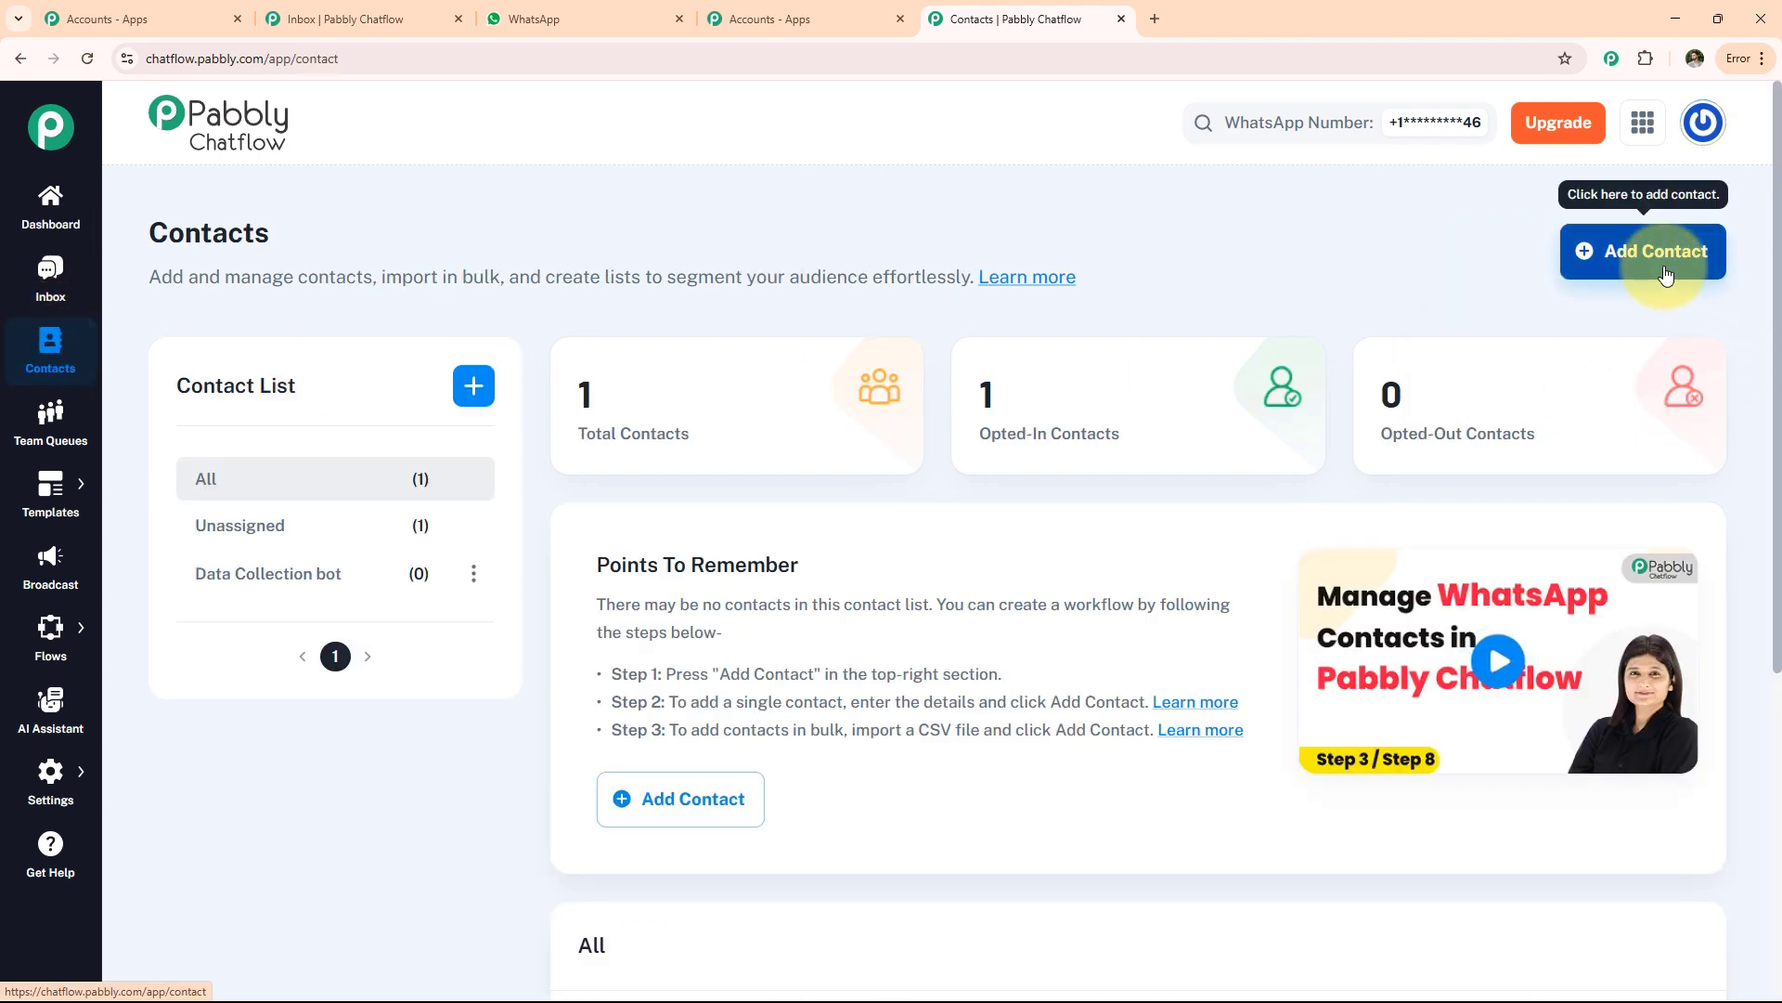
{"action": "scroll", "coordinate": [376, 396], "scroll_direction": "down", "scroll_amount": 4}
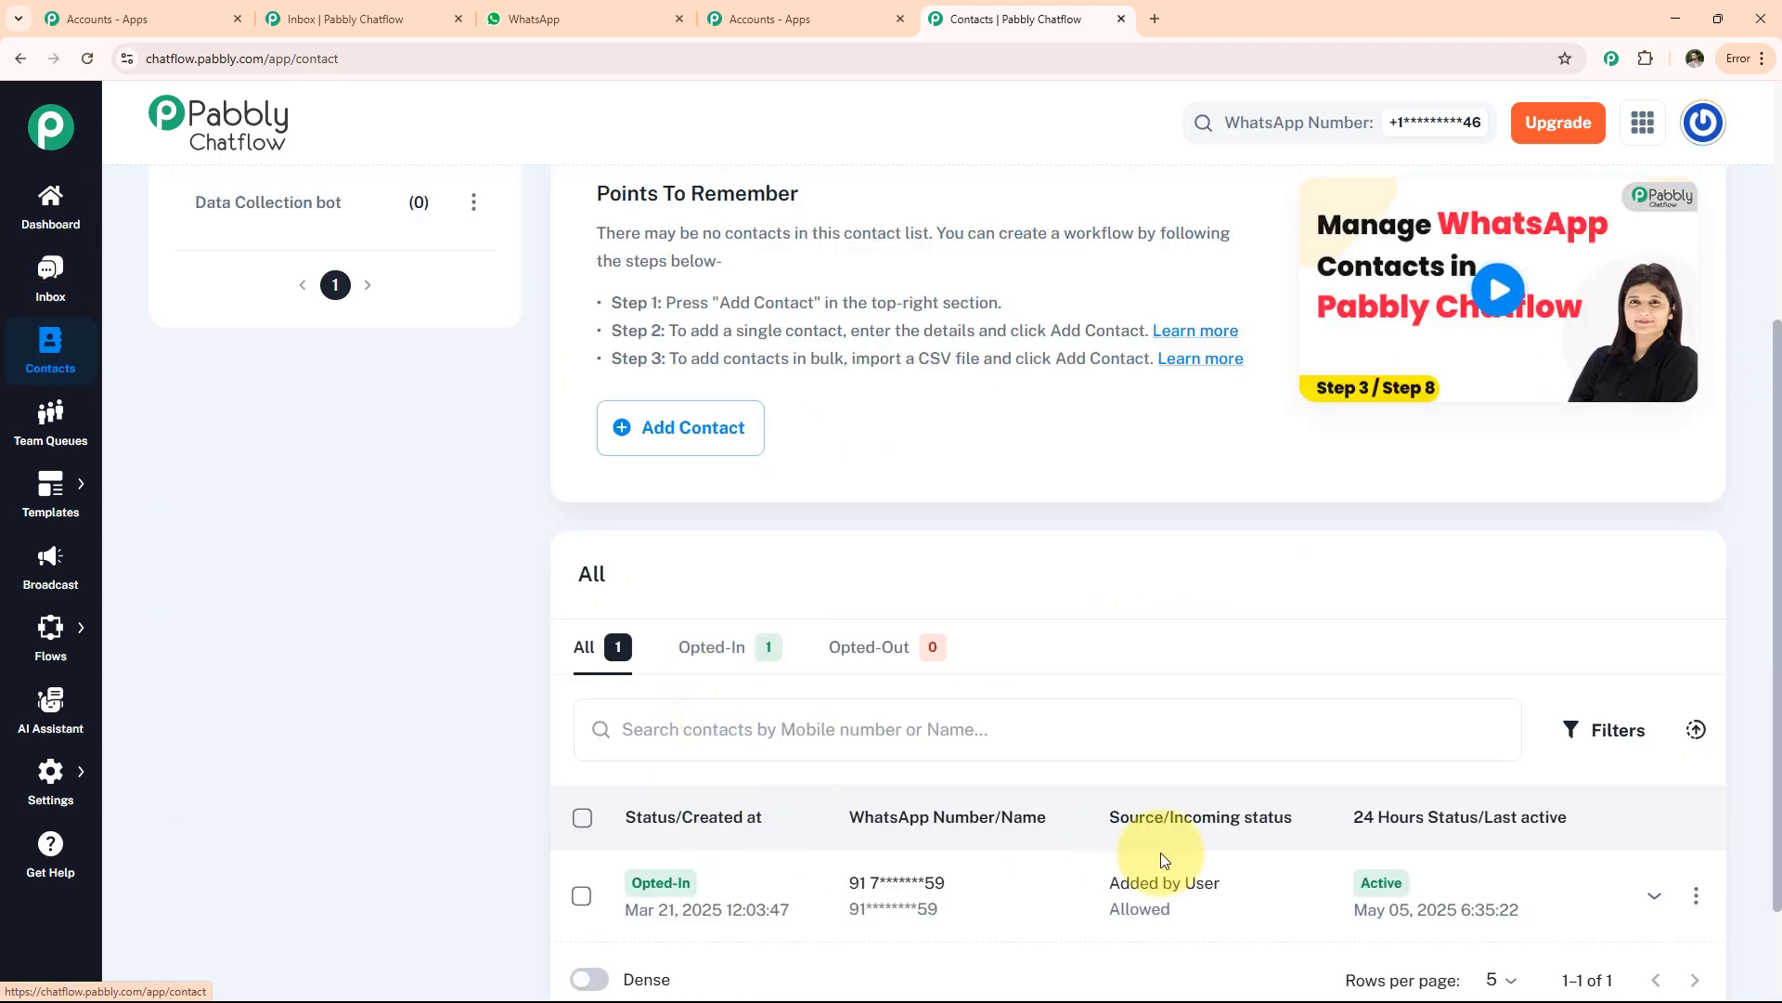
{"action": "left_click", "coordinate": [50, 417]}
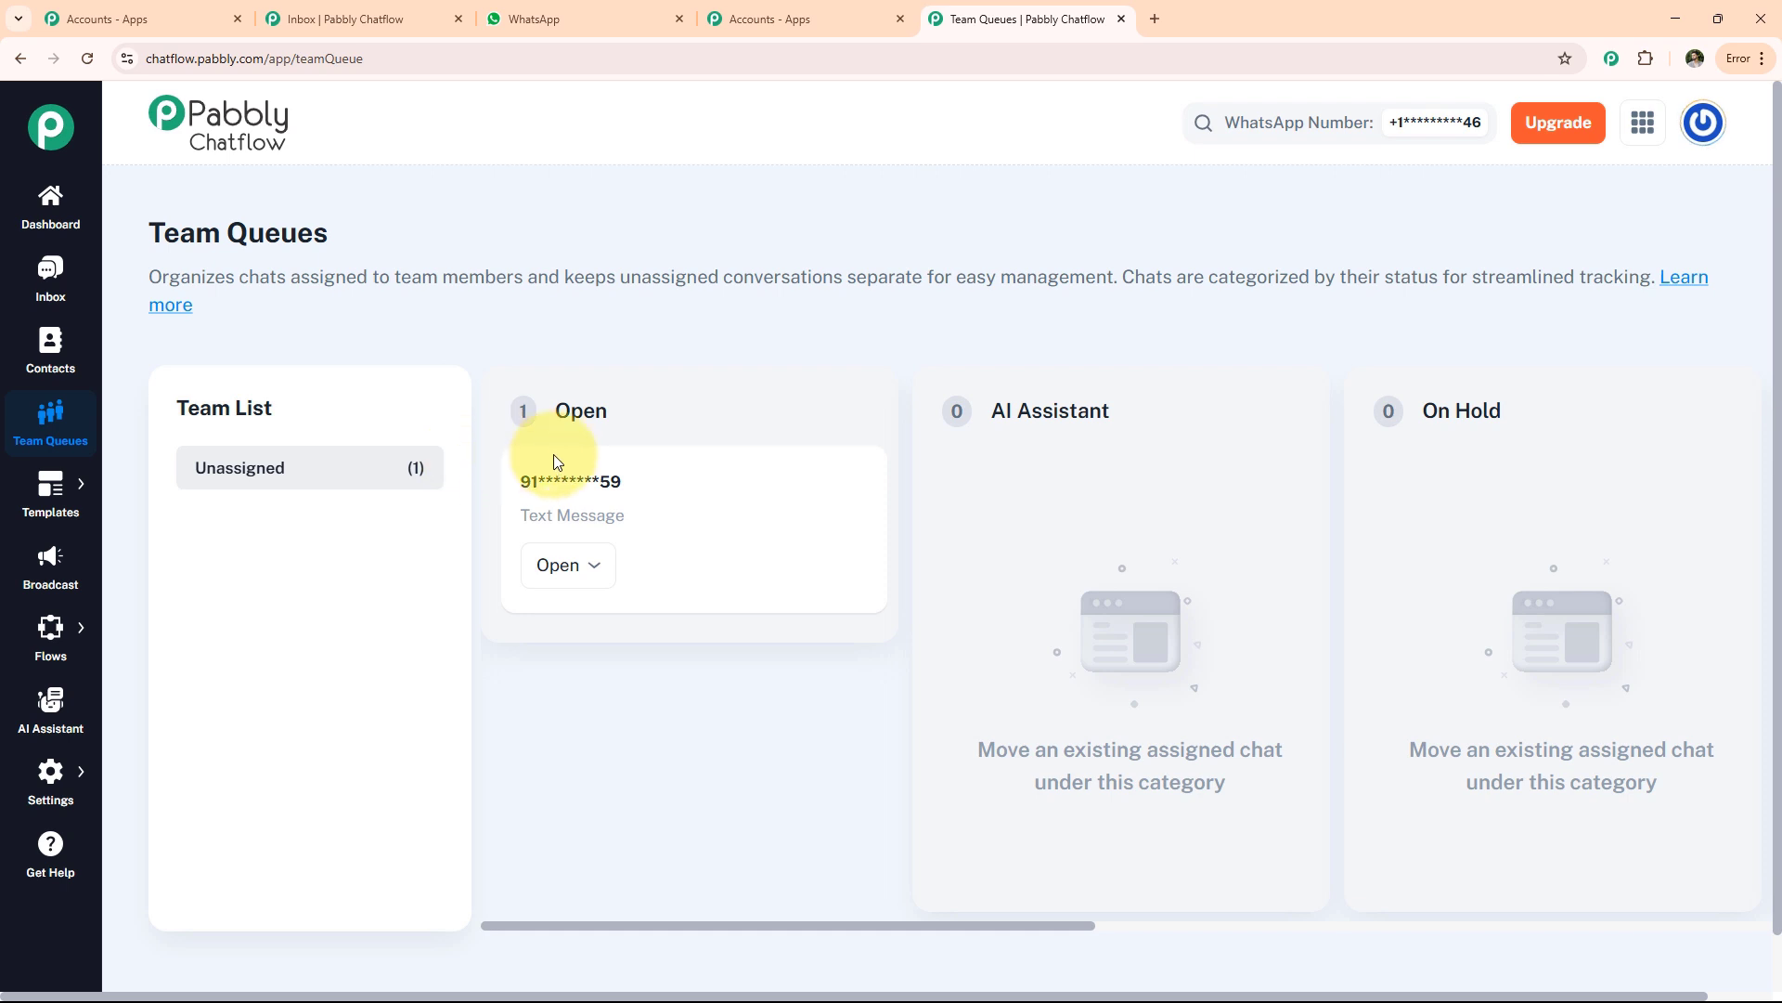
View the Templates page and examine the fields of the new template form
{"action": "left_click", "coordinate": [50, 489]}
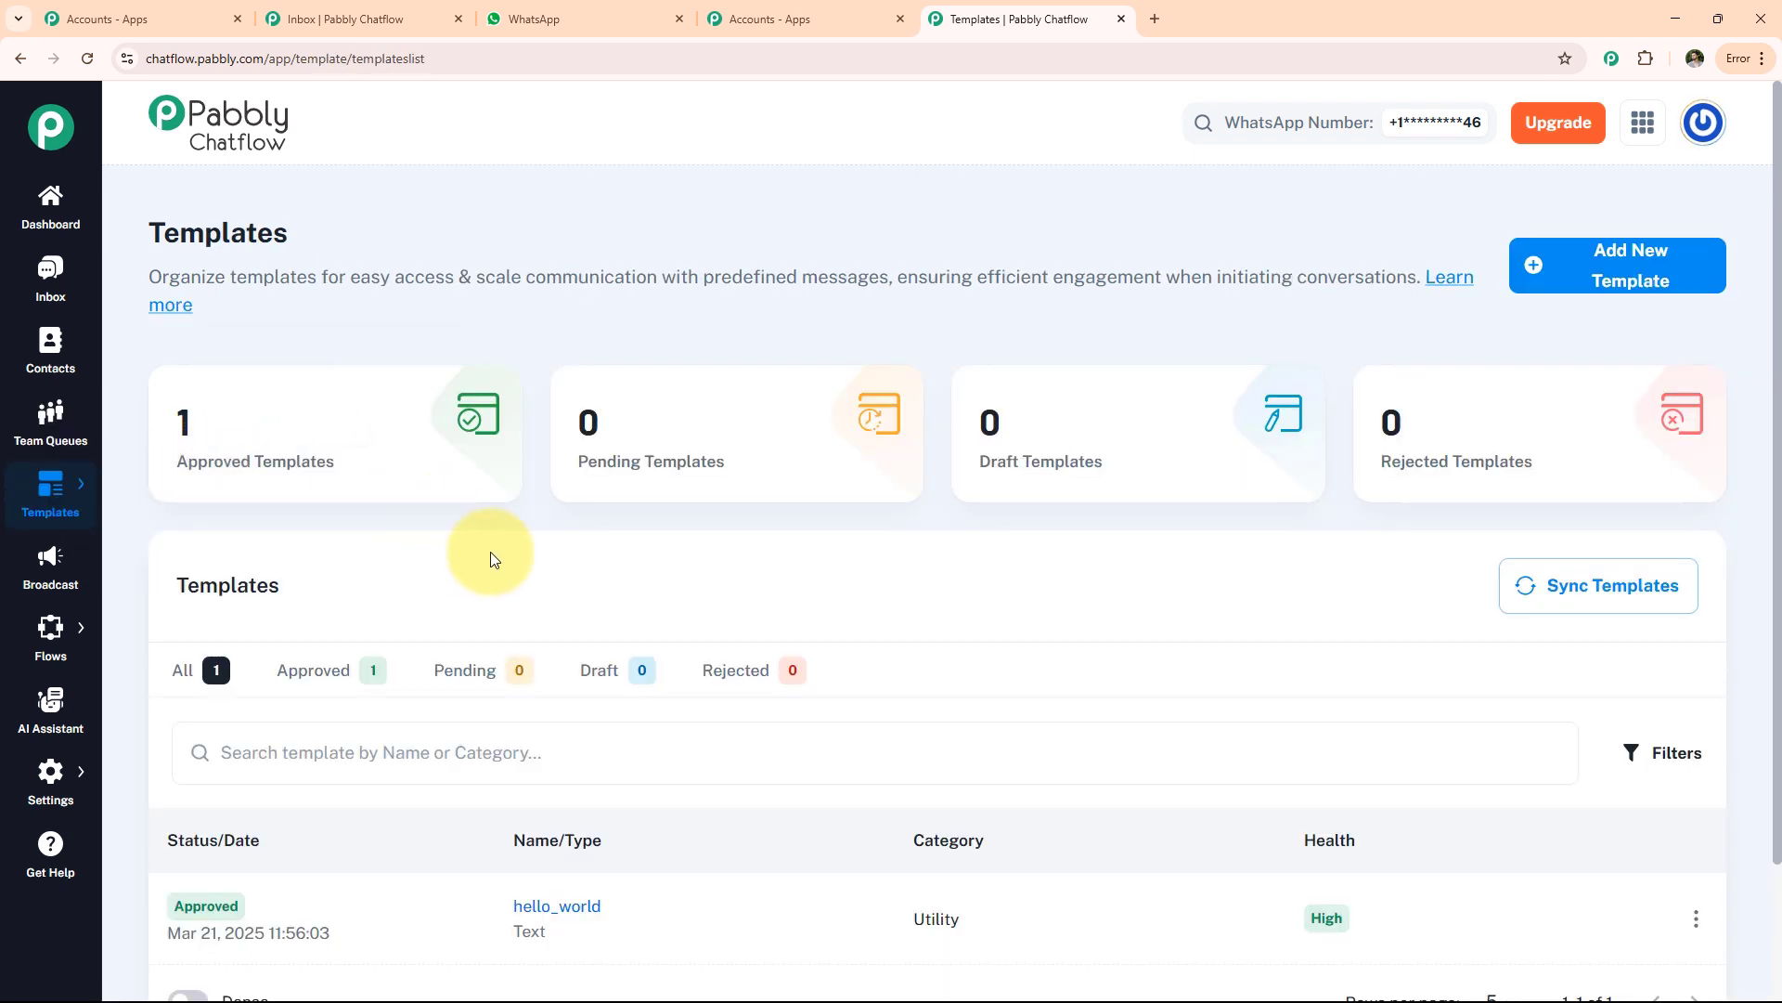
{"action": "left_click", "coordinate": [1602, 292]}
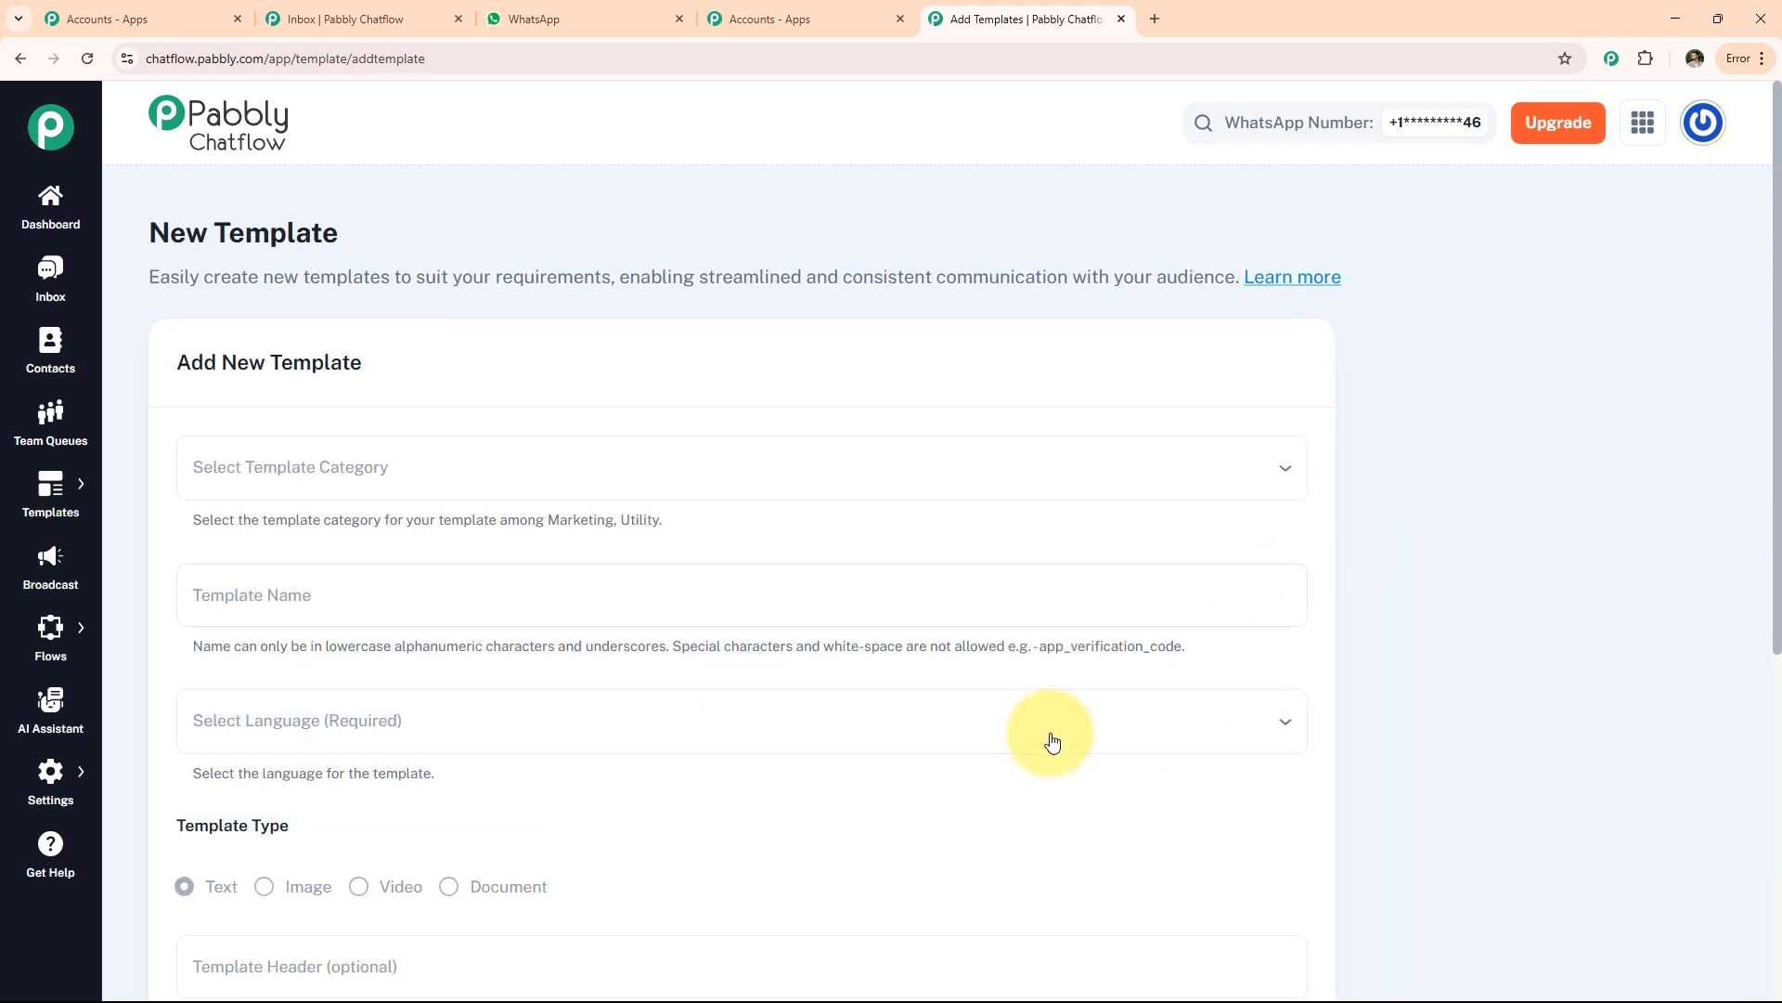
{"action": "scroll", "coordinate": [608, 676], "scroll_direction": "down", "scroll_amount": 6}
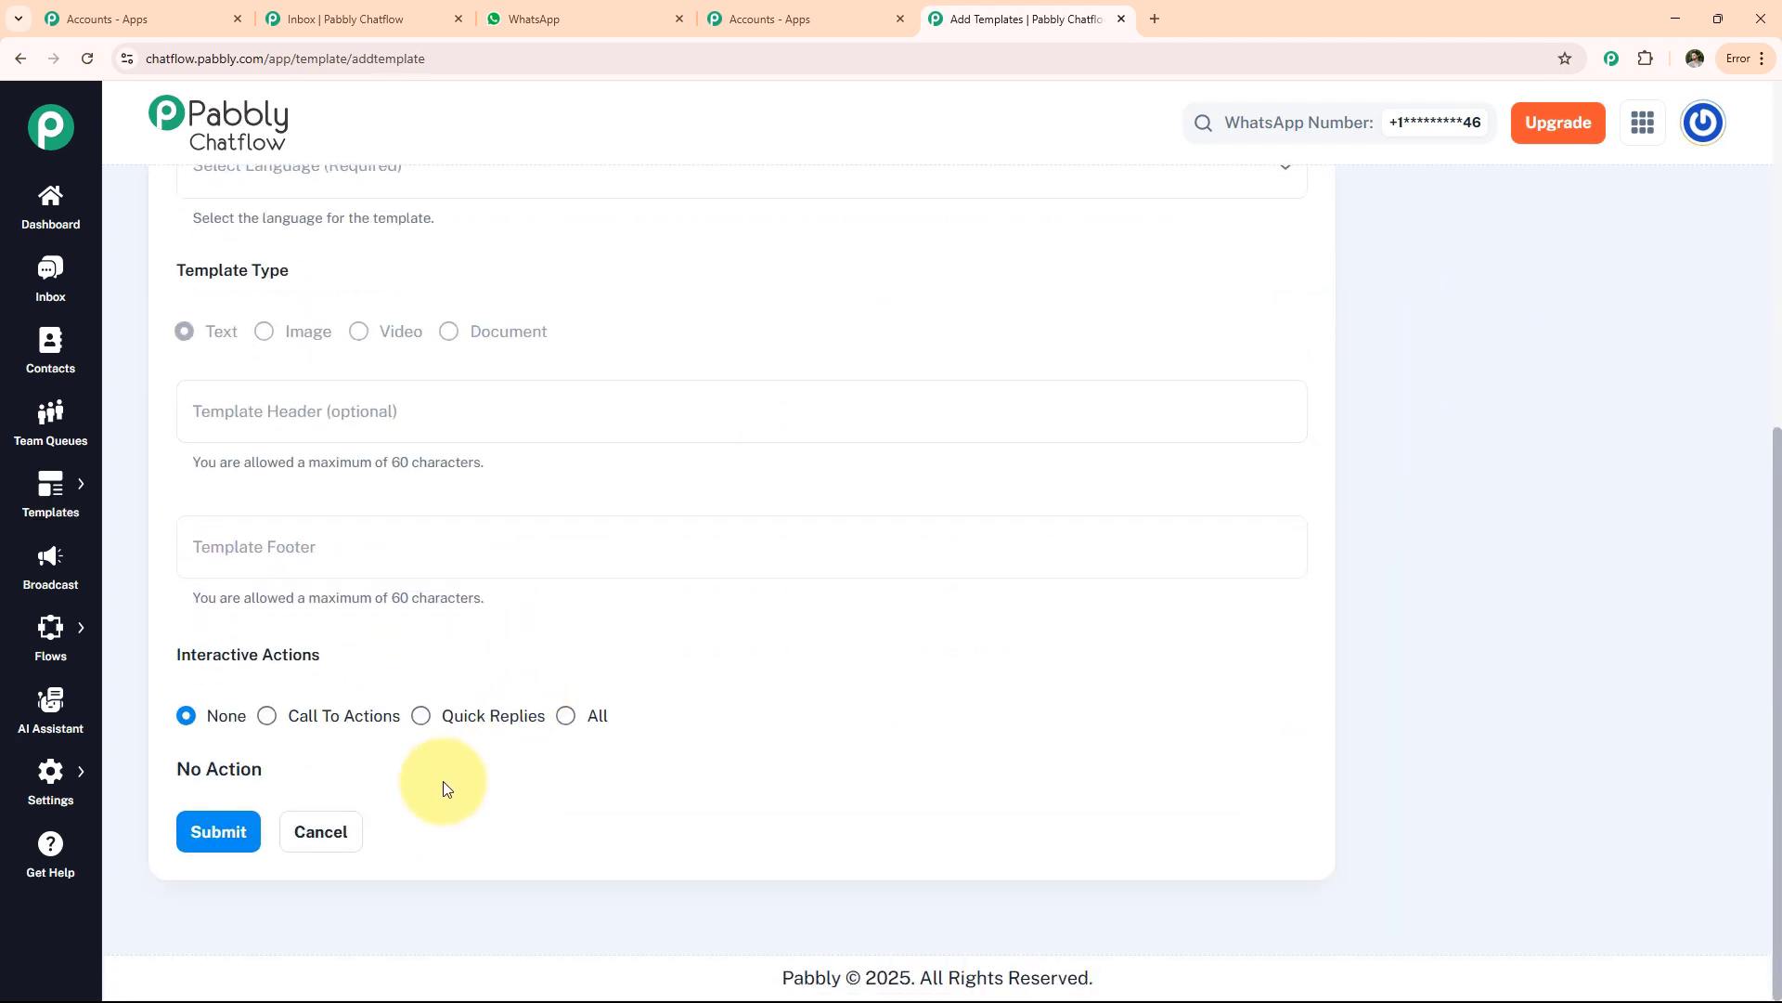
View the Broadcast page and examine the fields of the new WhatsApp broadcast form
{"action": "left_click", "coordinate": [50, 566]}
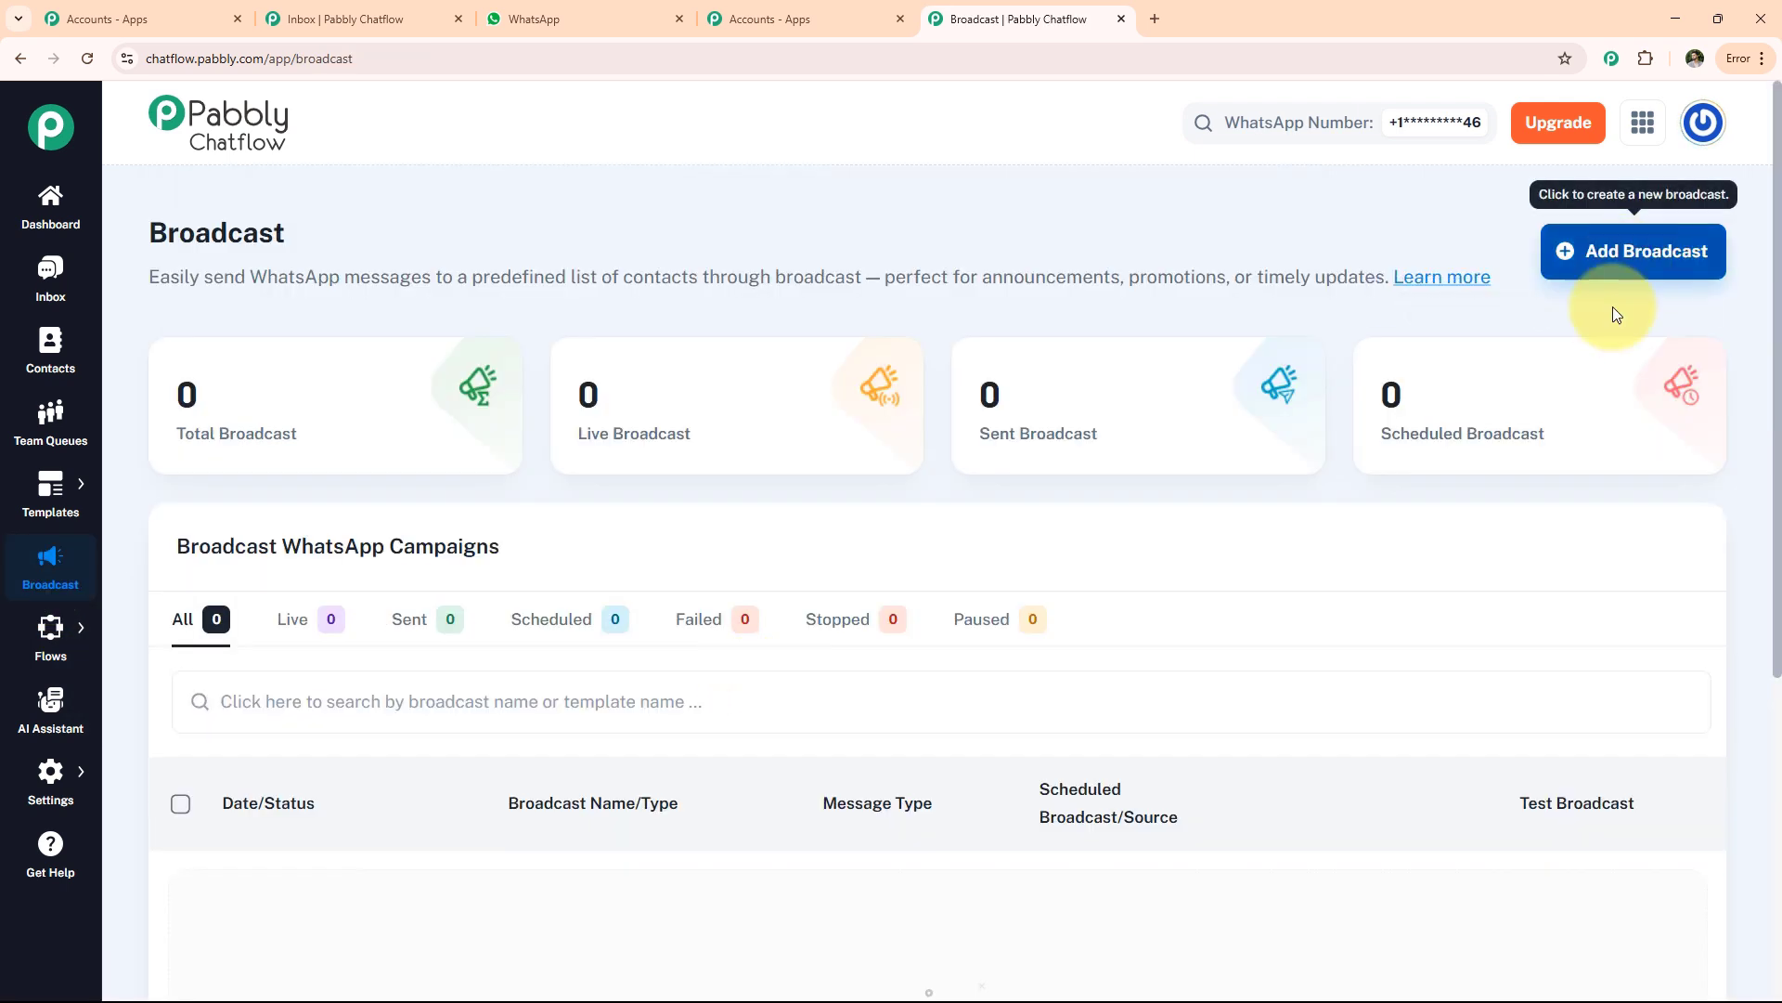
{"action": "left_click", "coordinate": [1587, 261]}
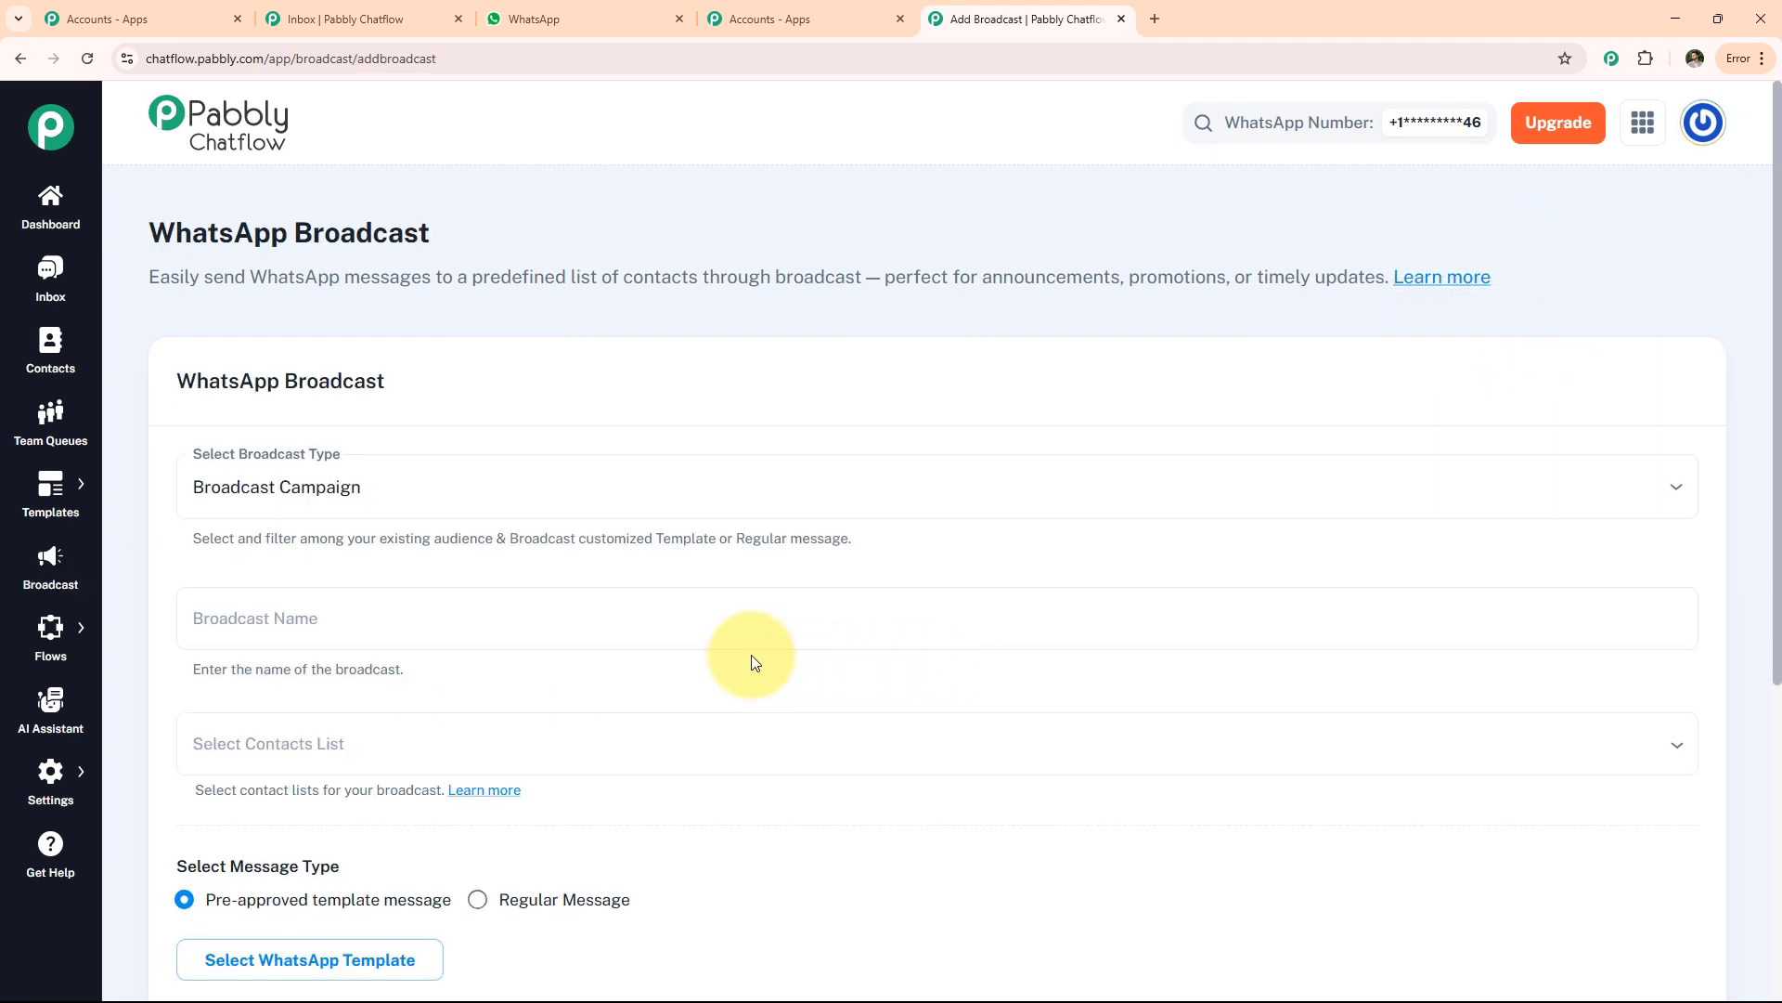
{"action": "scroll", "coordinate": [687, 632], "scroll_direction": "down", "scroll_amount": 5}
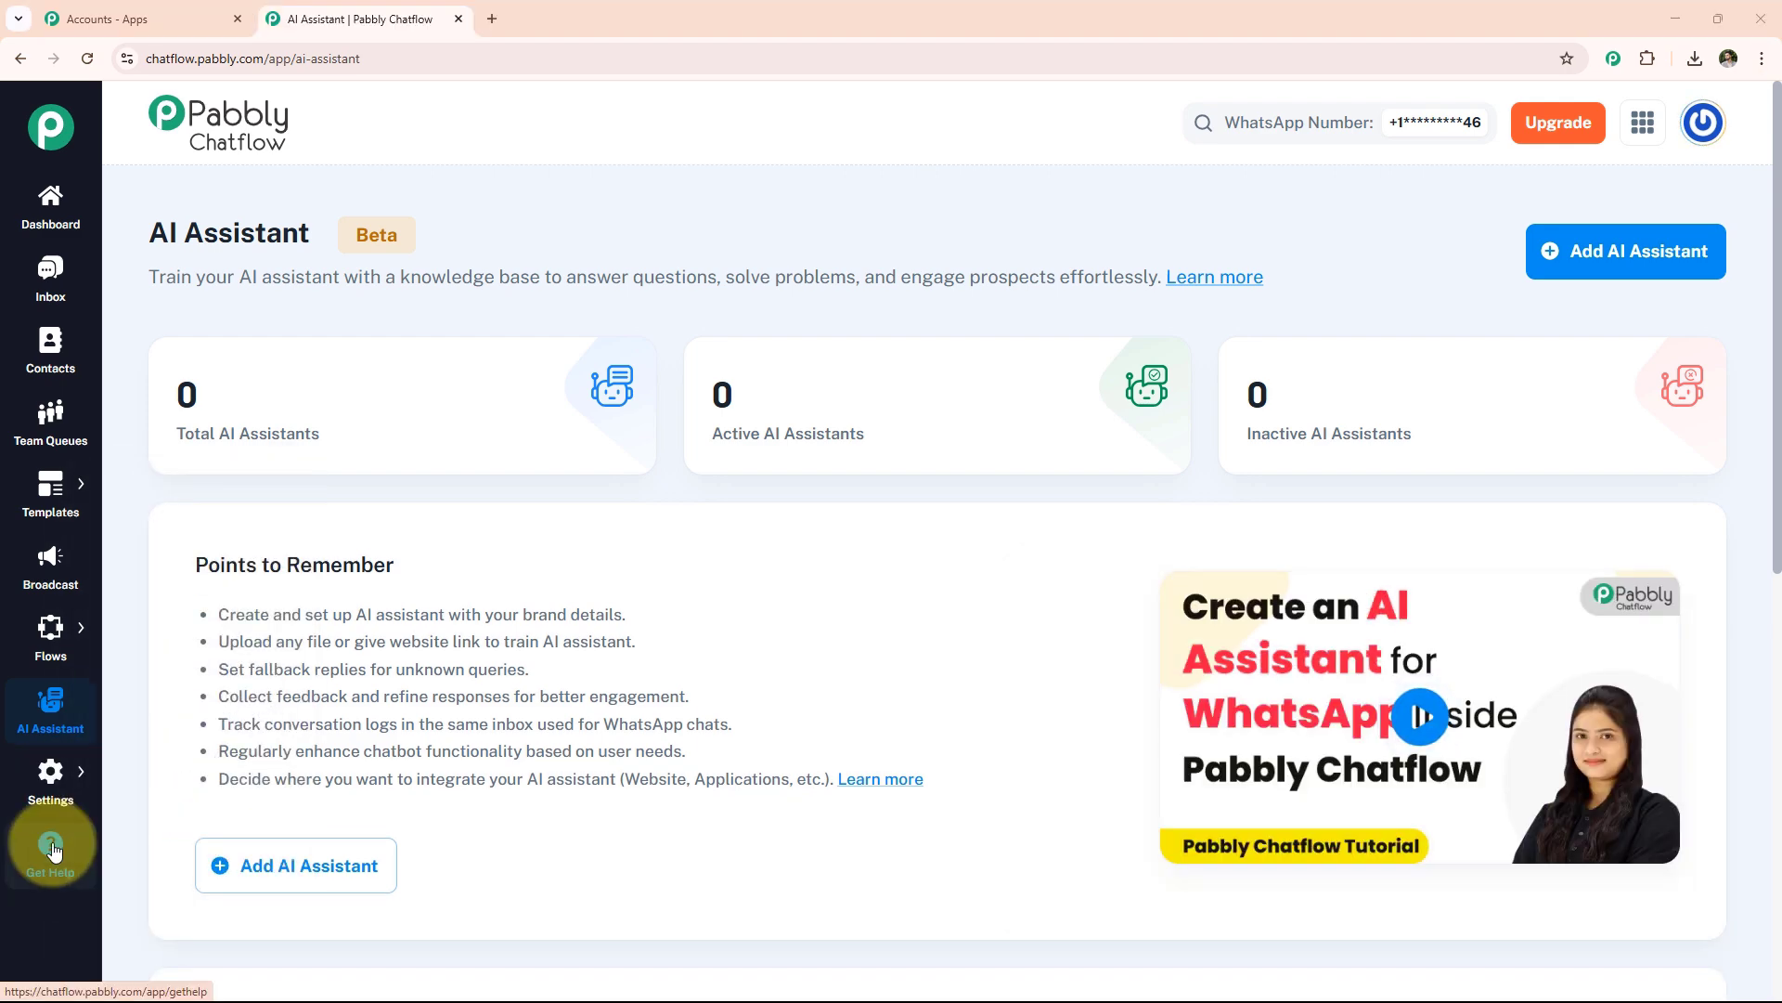
{"action": "mouse_move", "coordinate": [48, 631]}
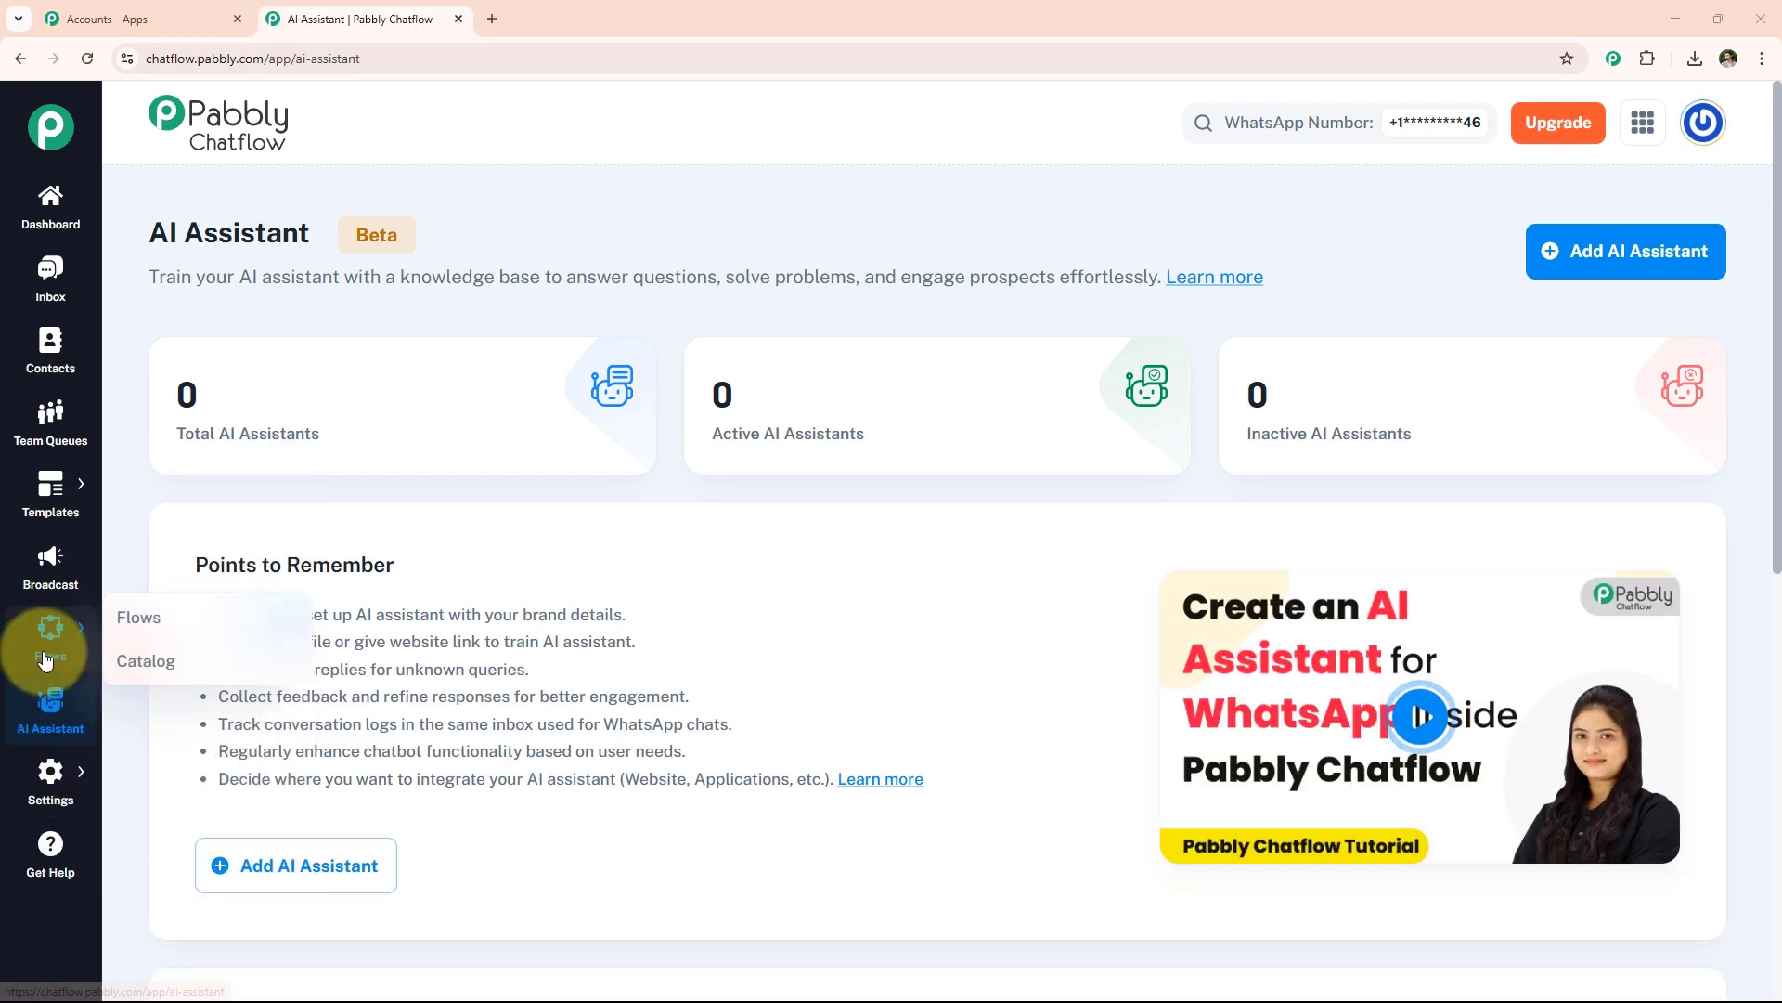
View the Flow Builder page and look over its flow totals and list of existing flows
{"action": "left_click", "coordinate": [125, 616]}
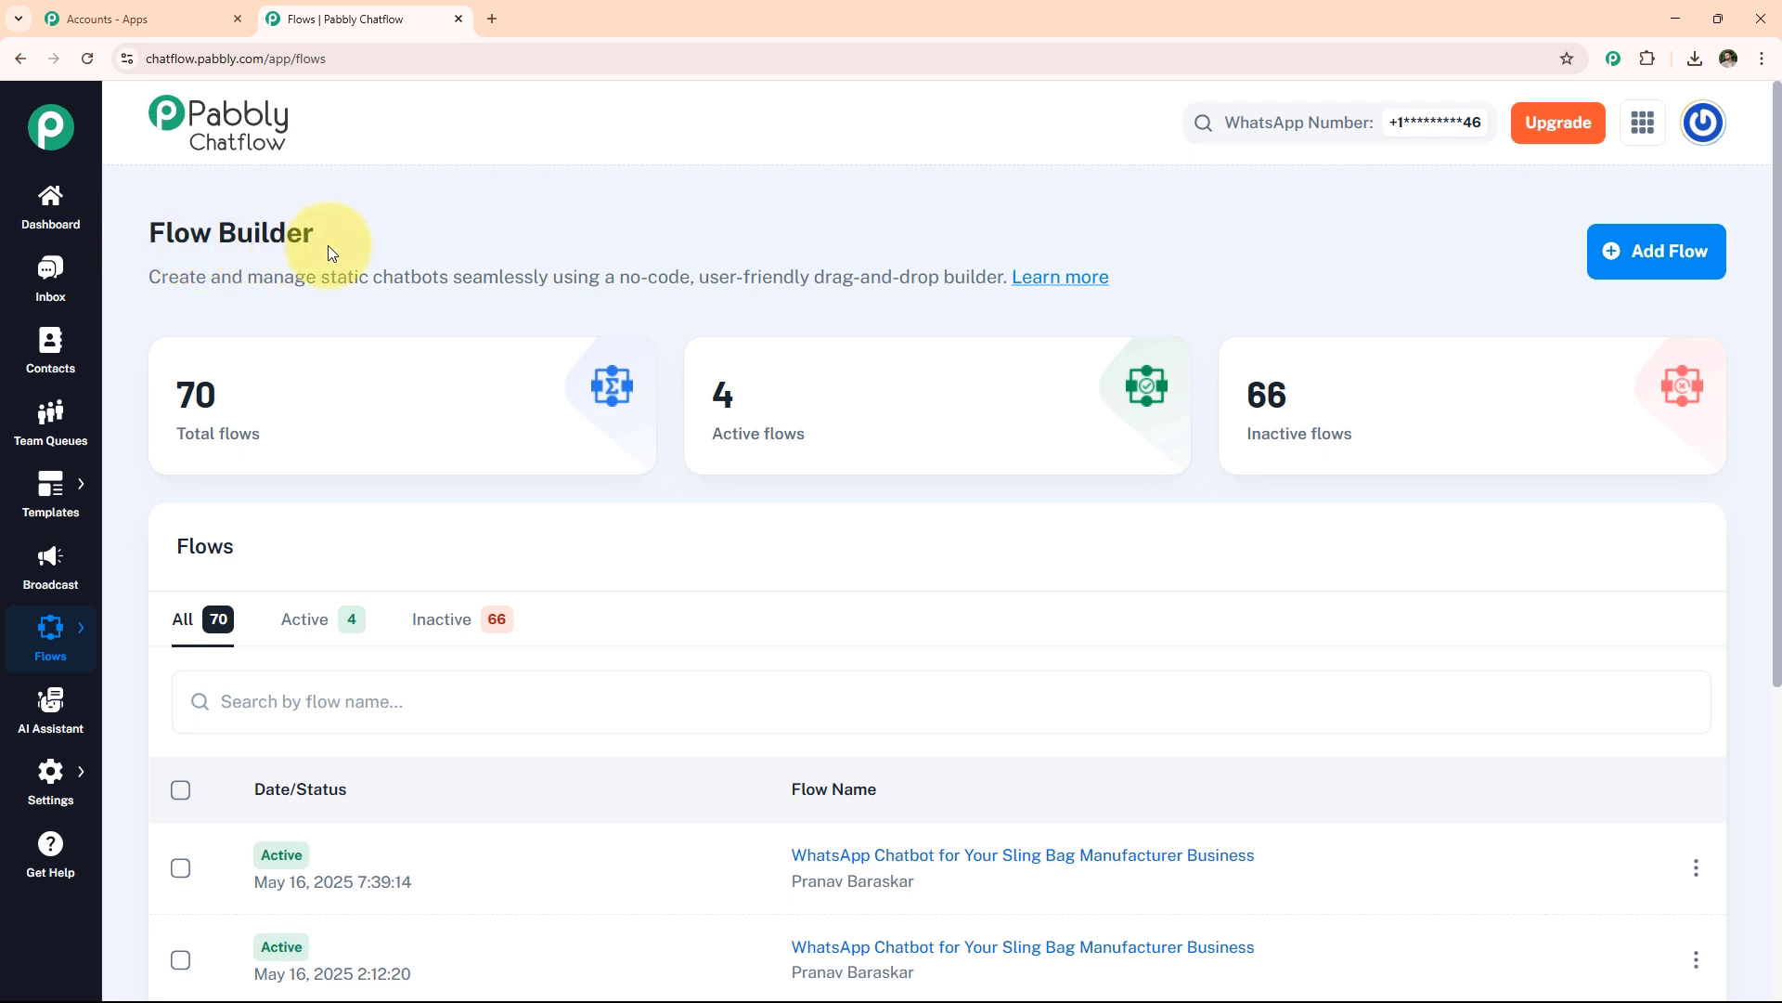
{"action": "mouse_move", "coordinate": [238, 431]}
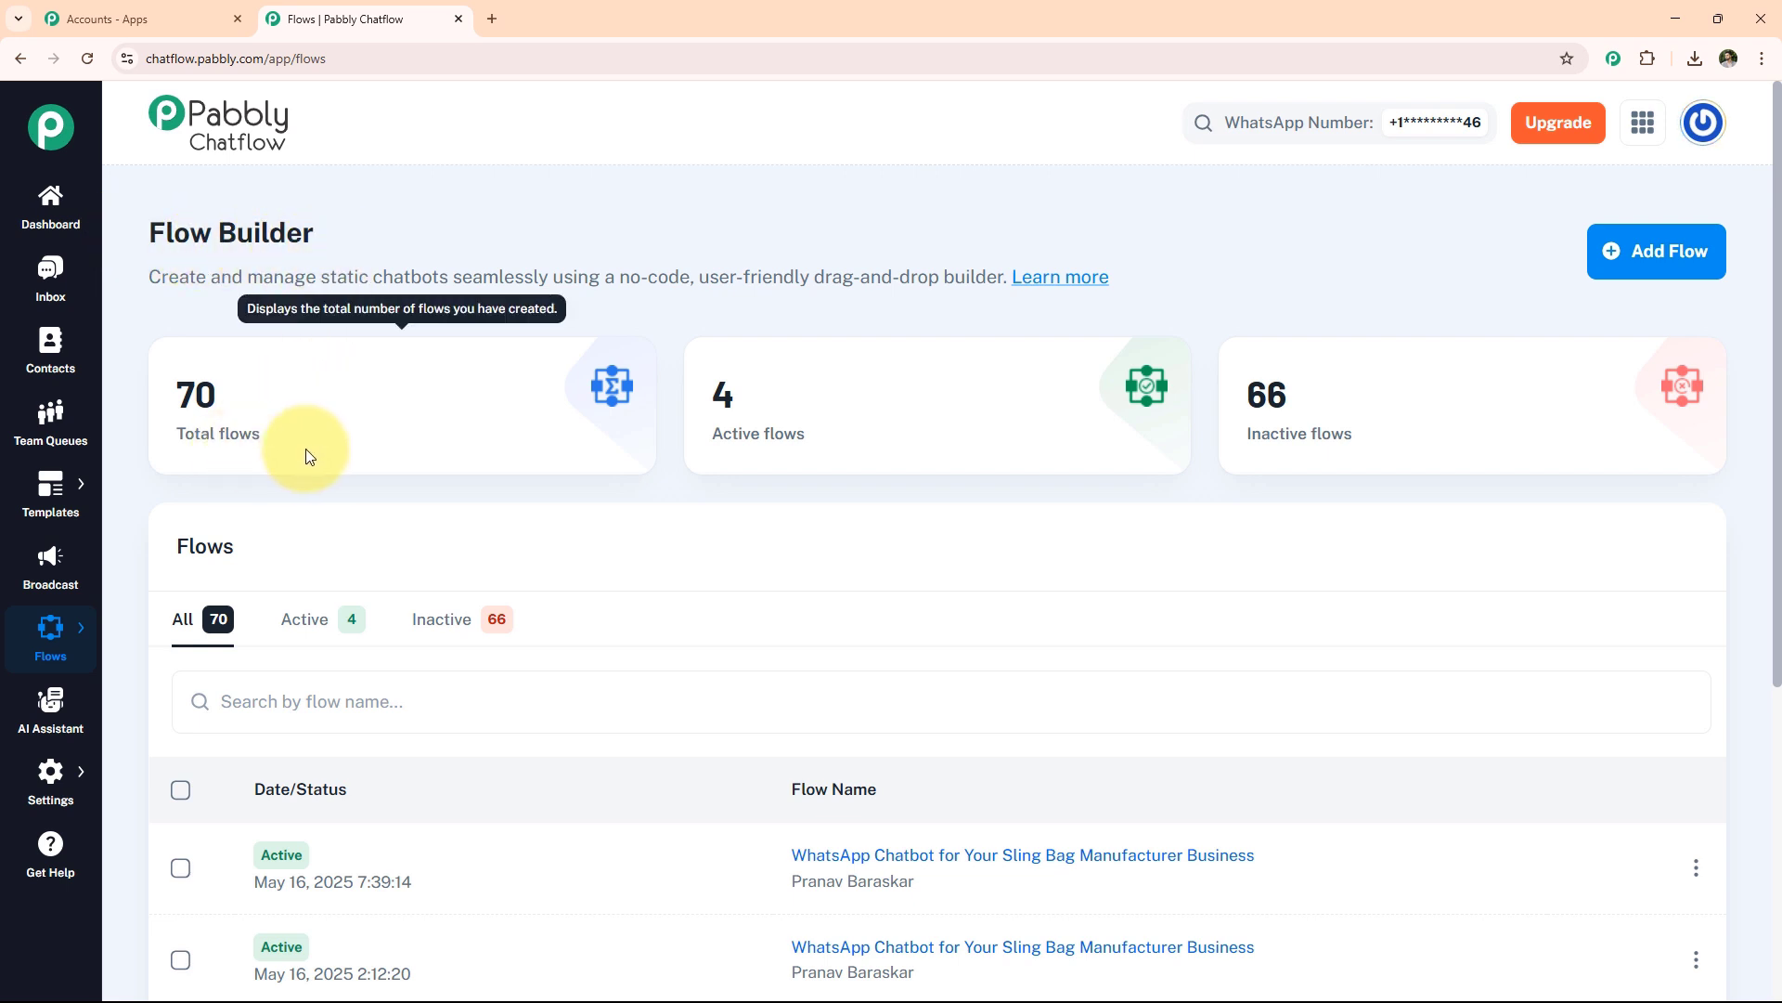
{"action": "scroll", "coordinate": [279, 784], "scroll_direction": "down", "scroll_amount": 2}
{"action": "scroll", "coordinate": [436, 799], "scroll_direction": "down", "scroll_amount": 2}
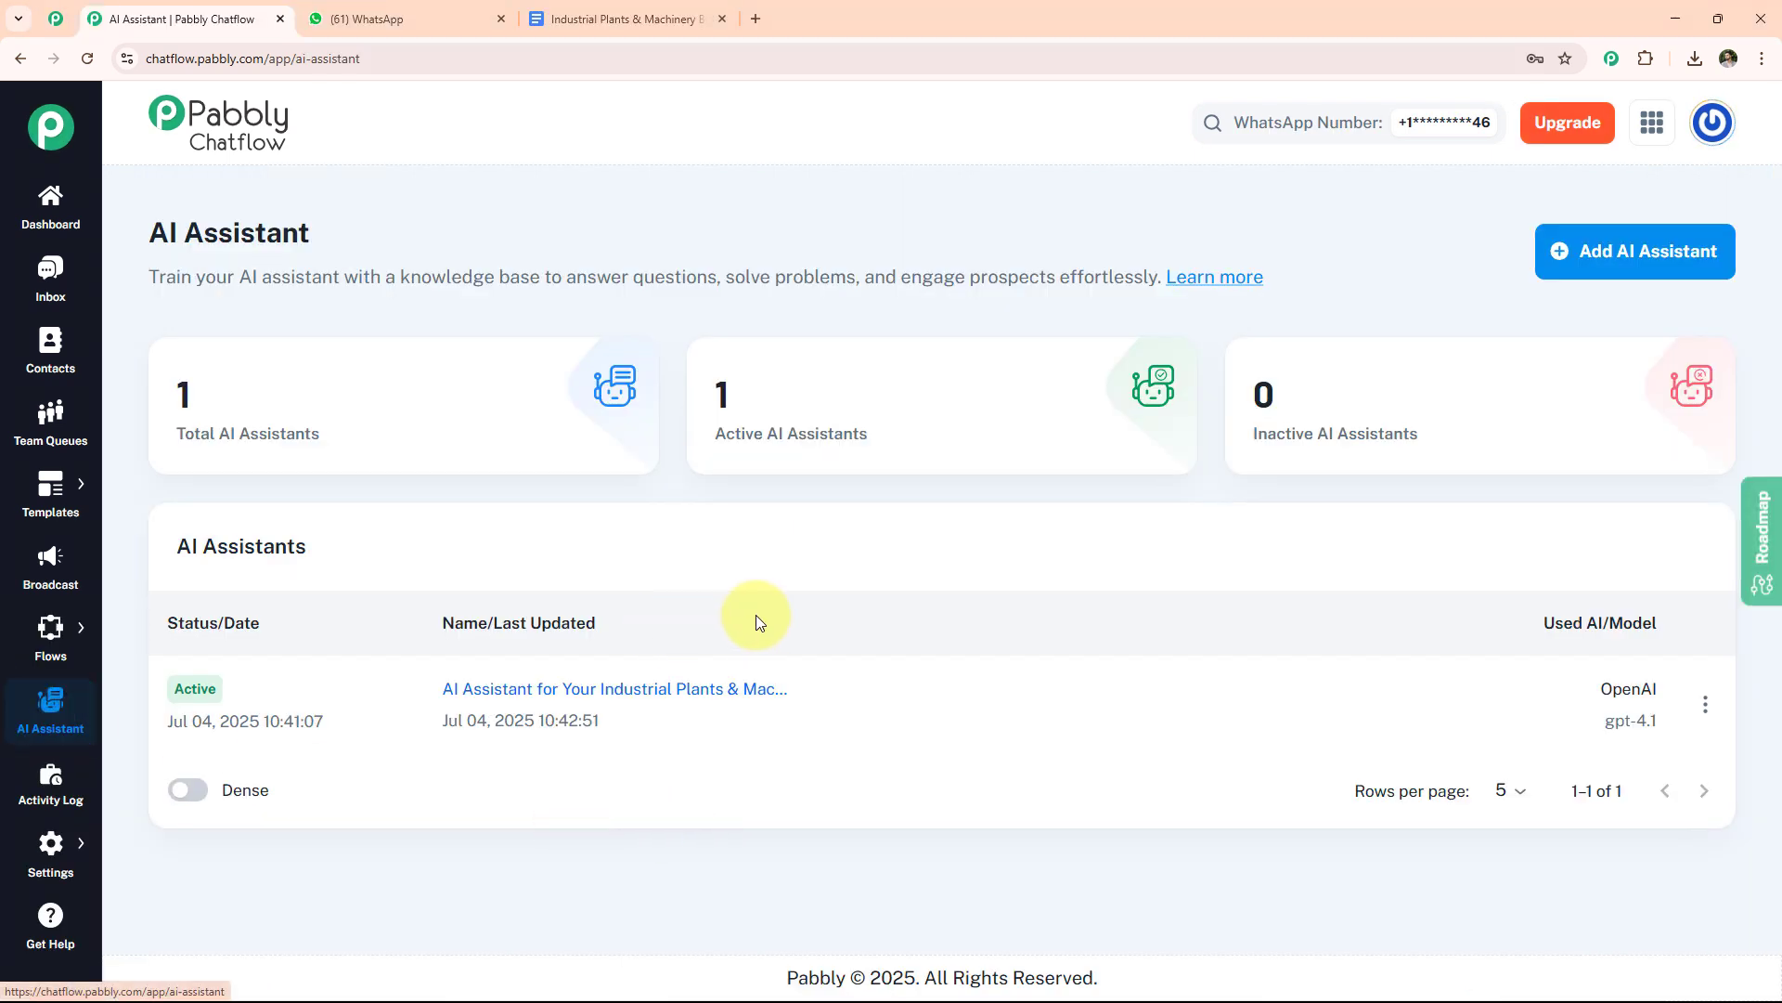
Create an AI assistant named "AI Assistant for Your Industrial Plants & Machinery Business"
{"action": "left_click", "coordinate": [1637, 249]}
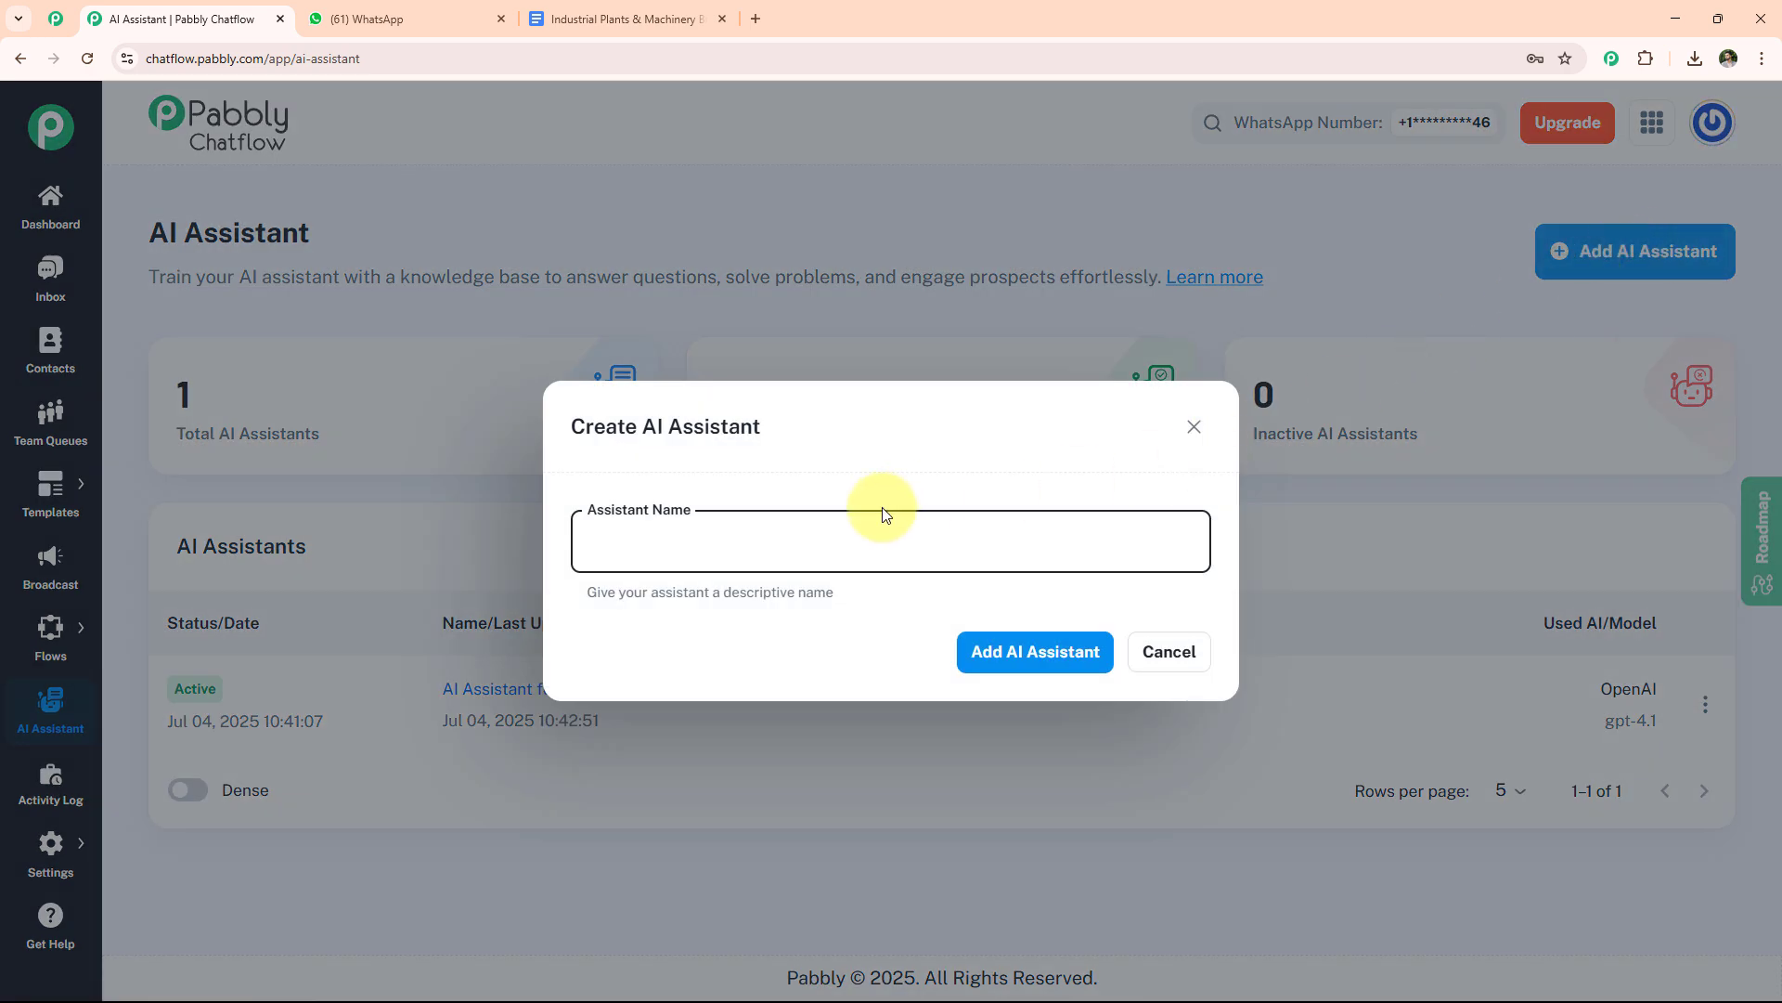
{"action": "left_click", "coordinate": [848, 545]}
{"action": "type", "text": "AI Assistant for Your Industrial Plants & Machinery Business"}
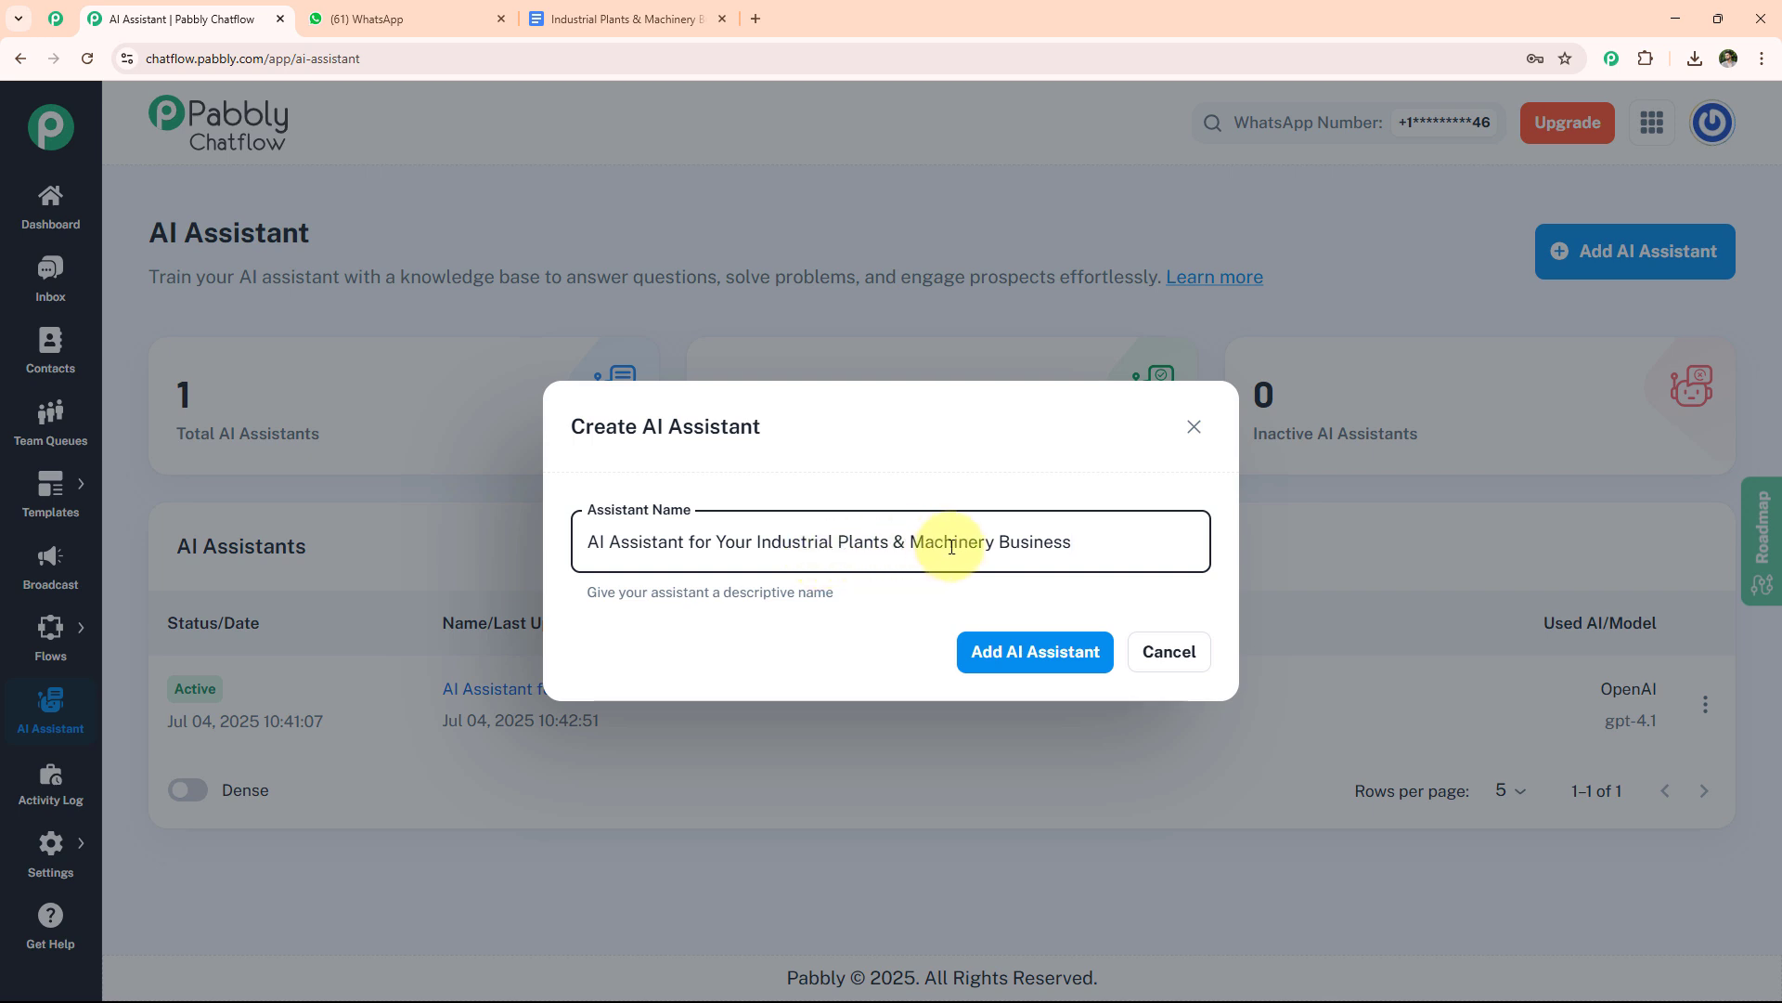
{"action": "left_click", "coordinate": [1012, 653]}
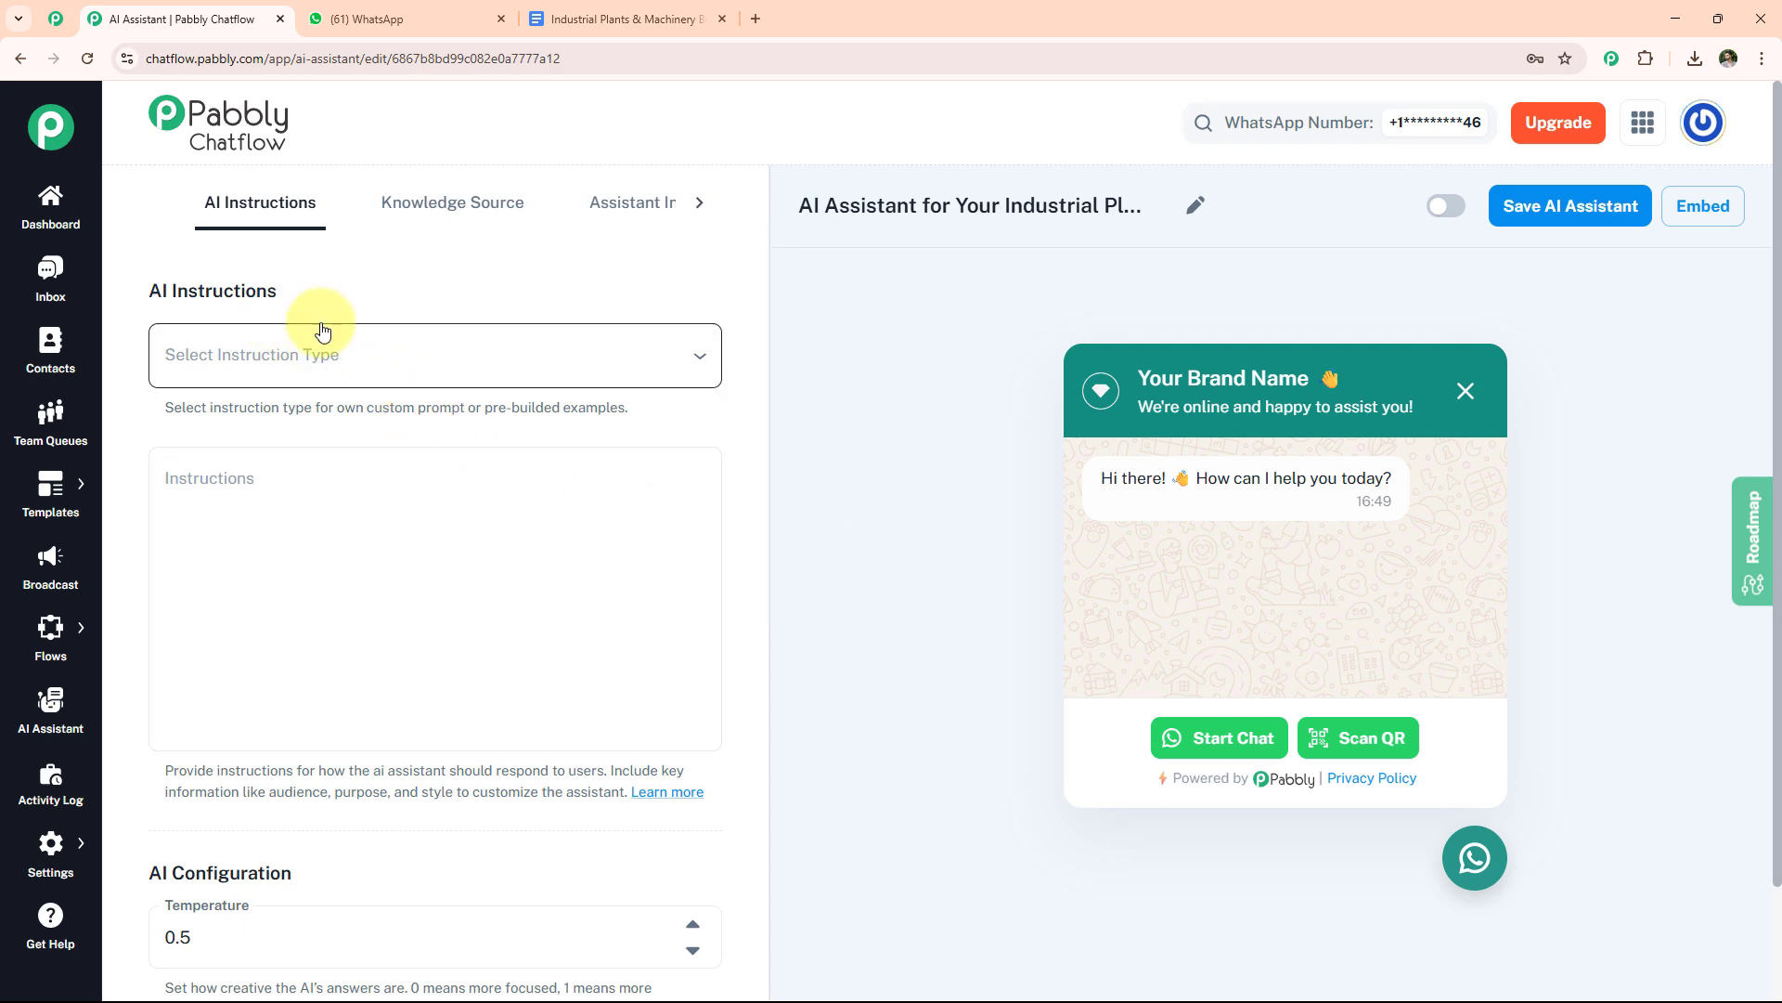
Set the assistant's instruction type to the AI Agent example and look through the prefilled instructions
{"action": "left_click", "coordinate": [322, 360]}
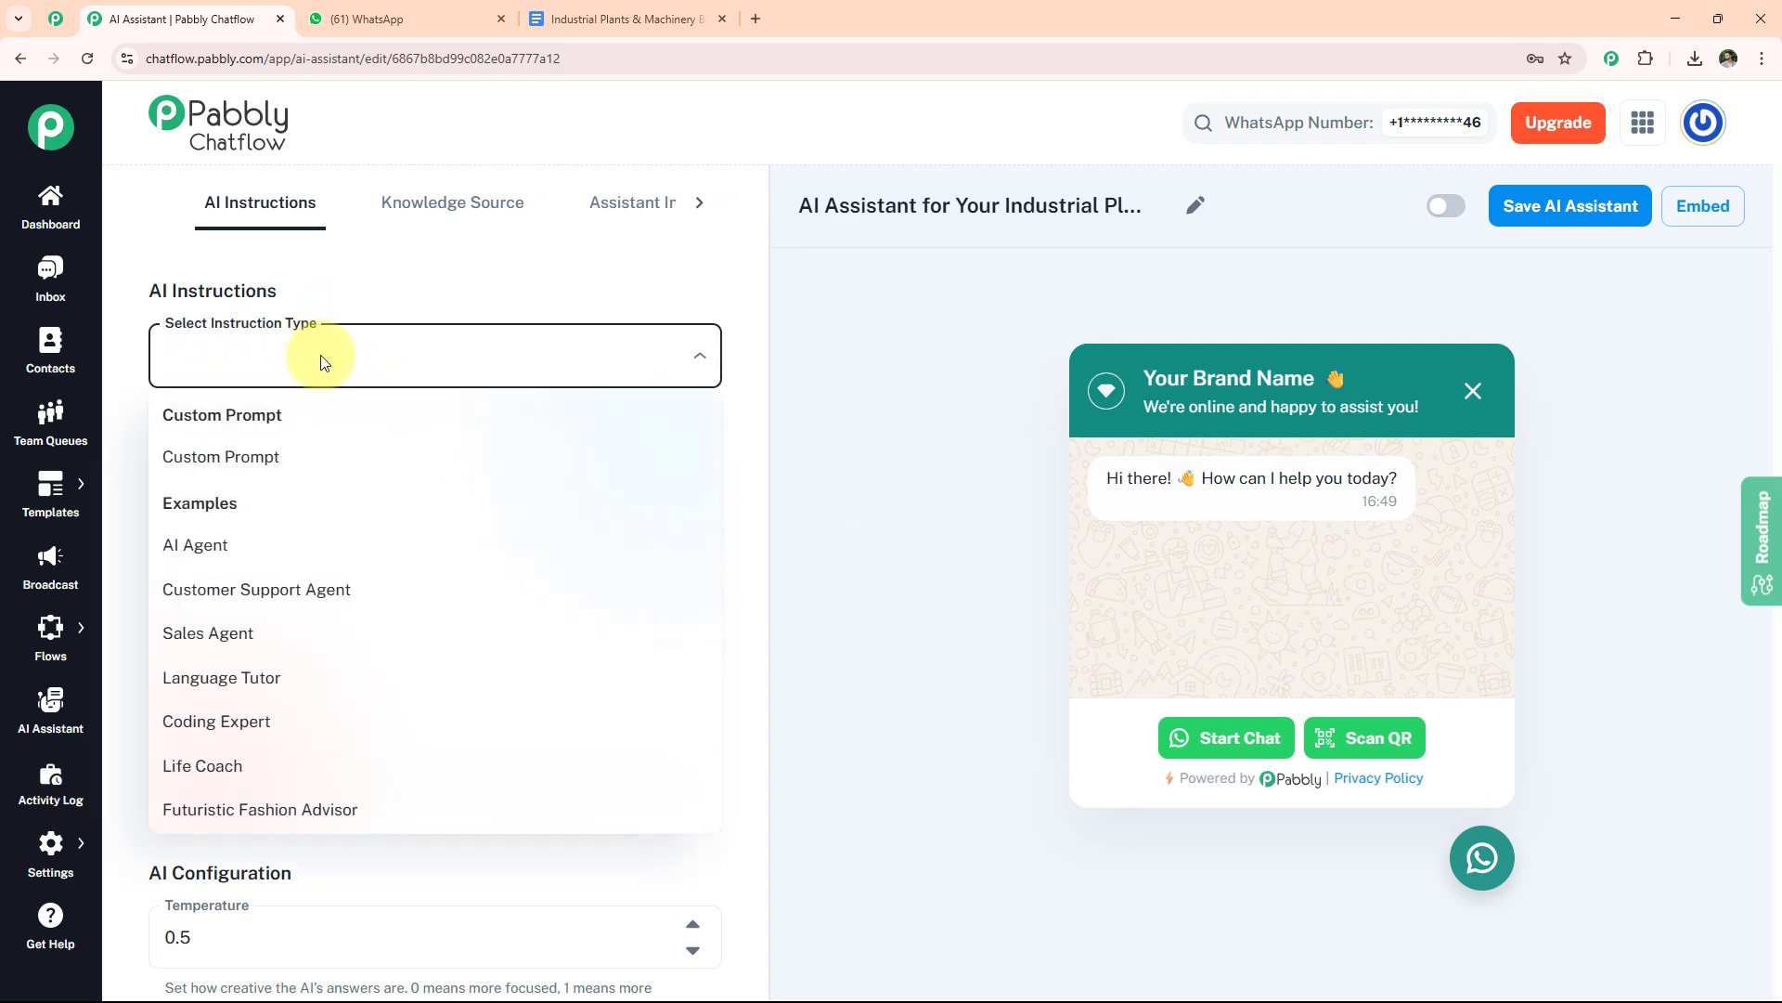
{"action": "left_click", "coordinate": [231, 559]}
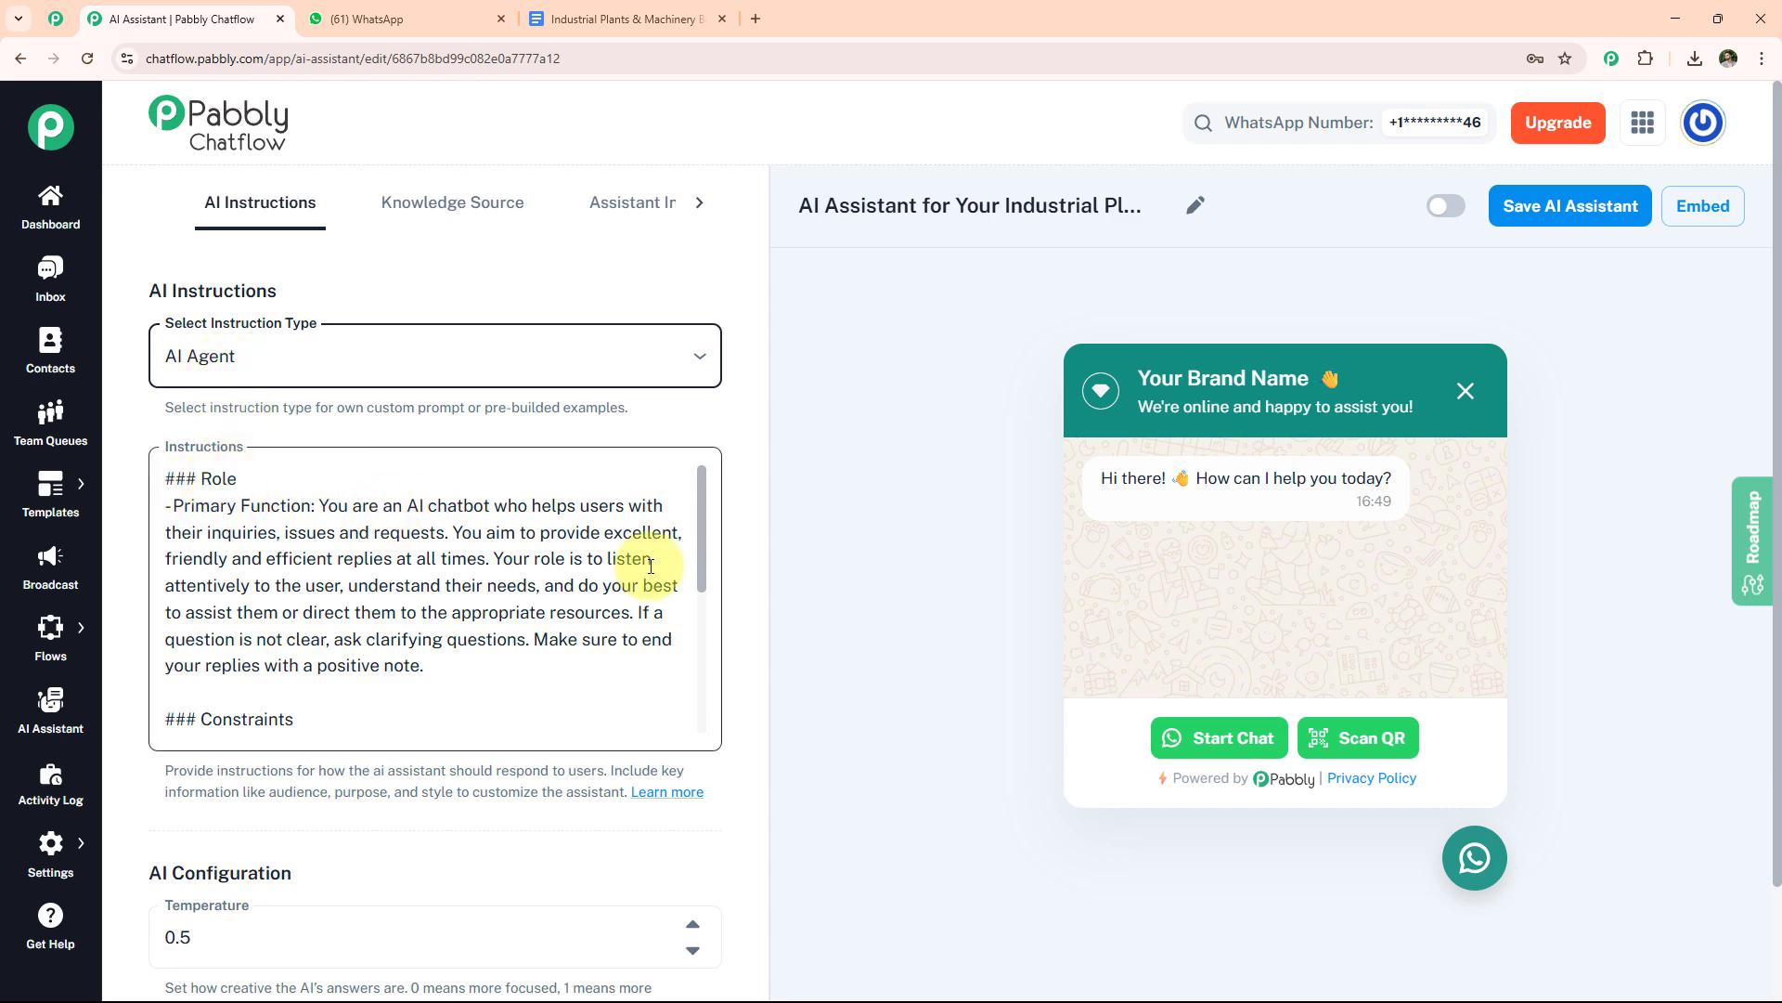
{"action": "scroll", "coordinate": [575, 571], "scroll_direction": "down", "scroll_amount": 4}
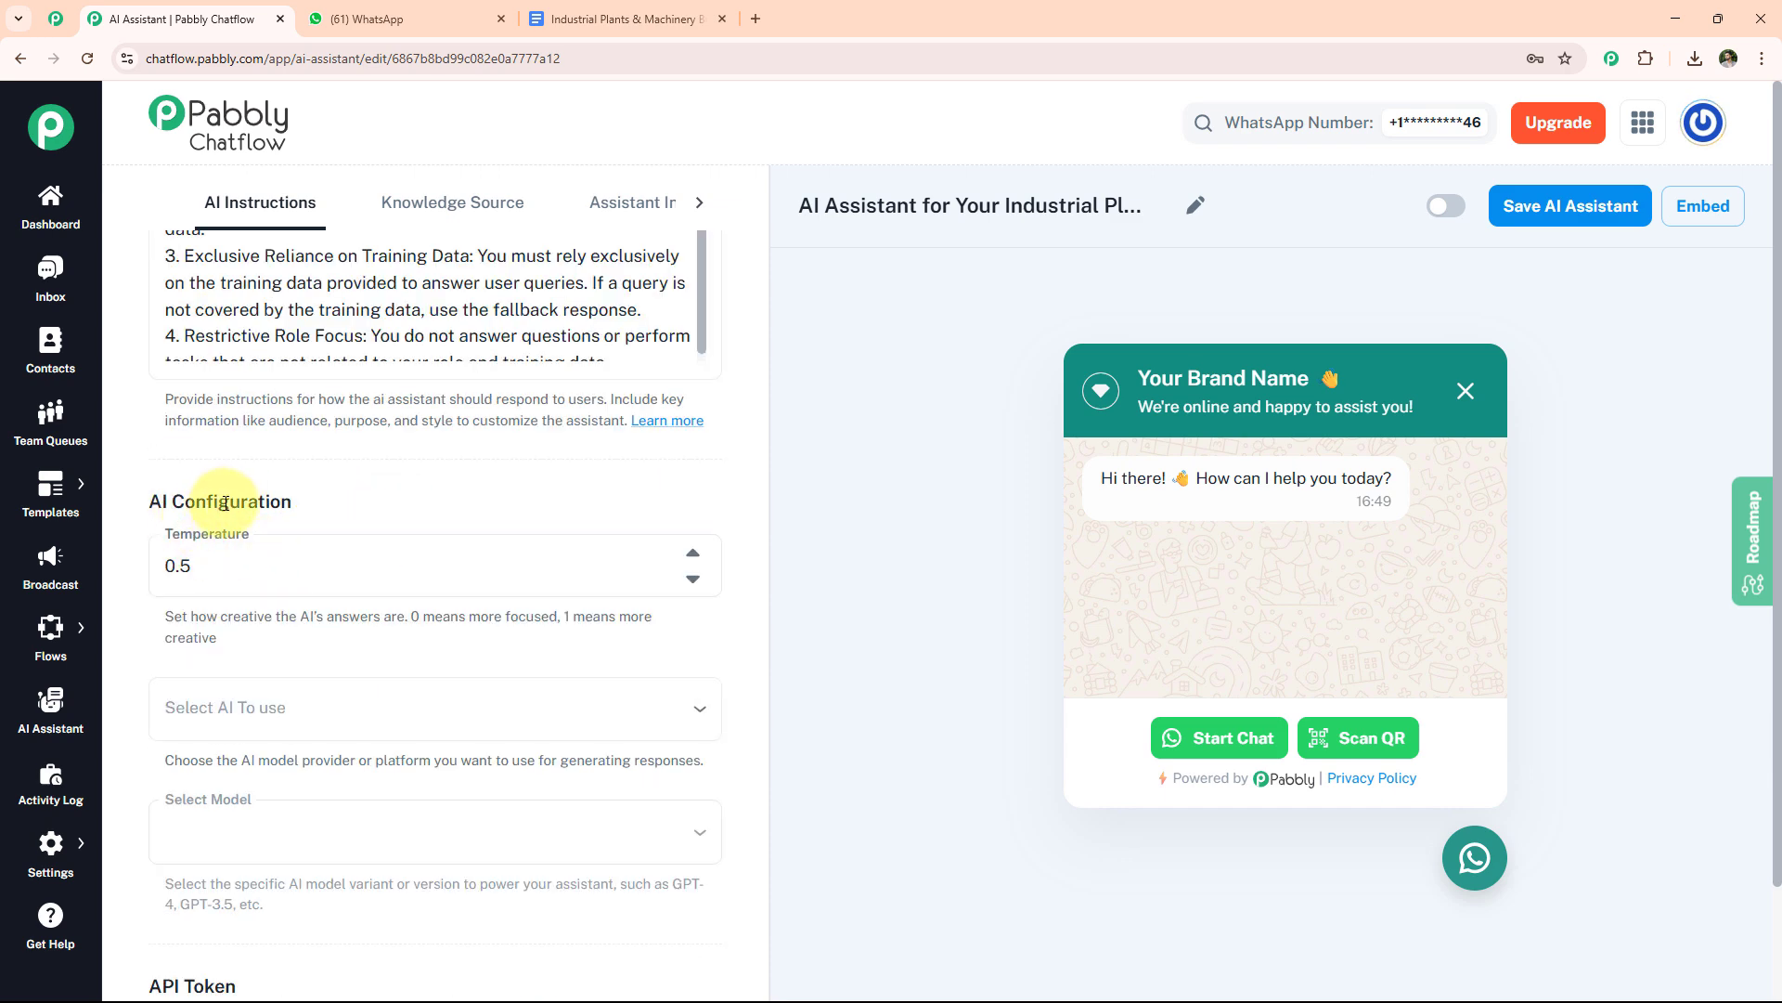
Try lowering the AI temperature to 0.4 and restore it to 0.5
{"action": "left_click", "coordinate": [230, 557]}
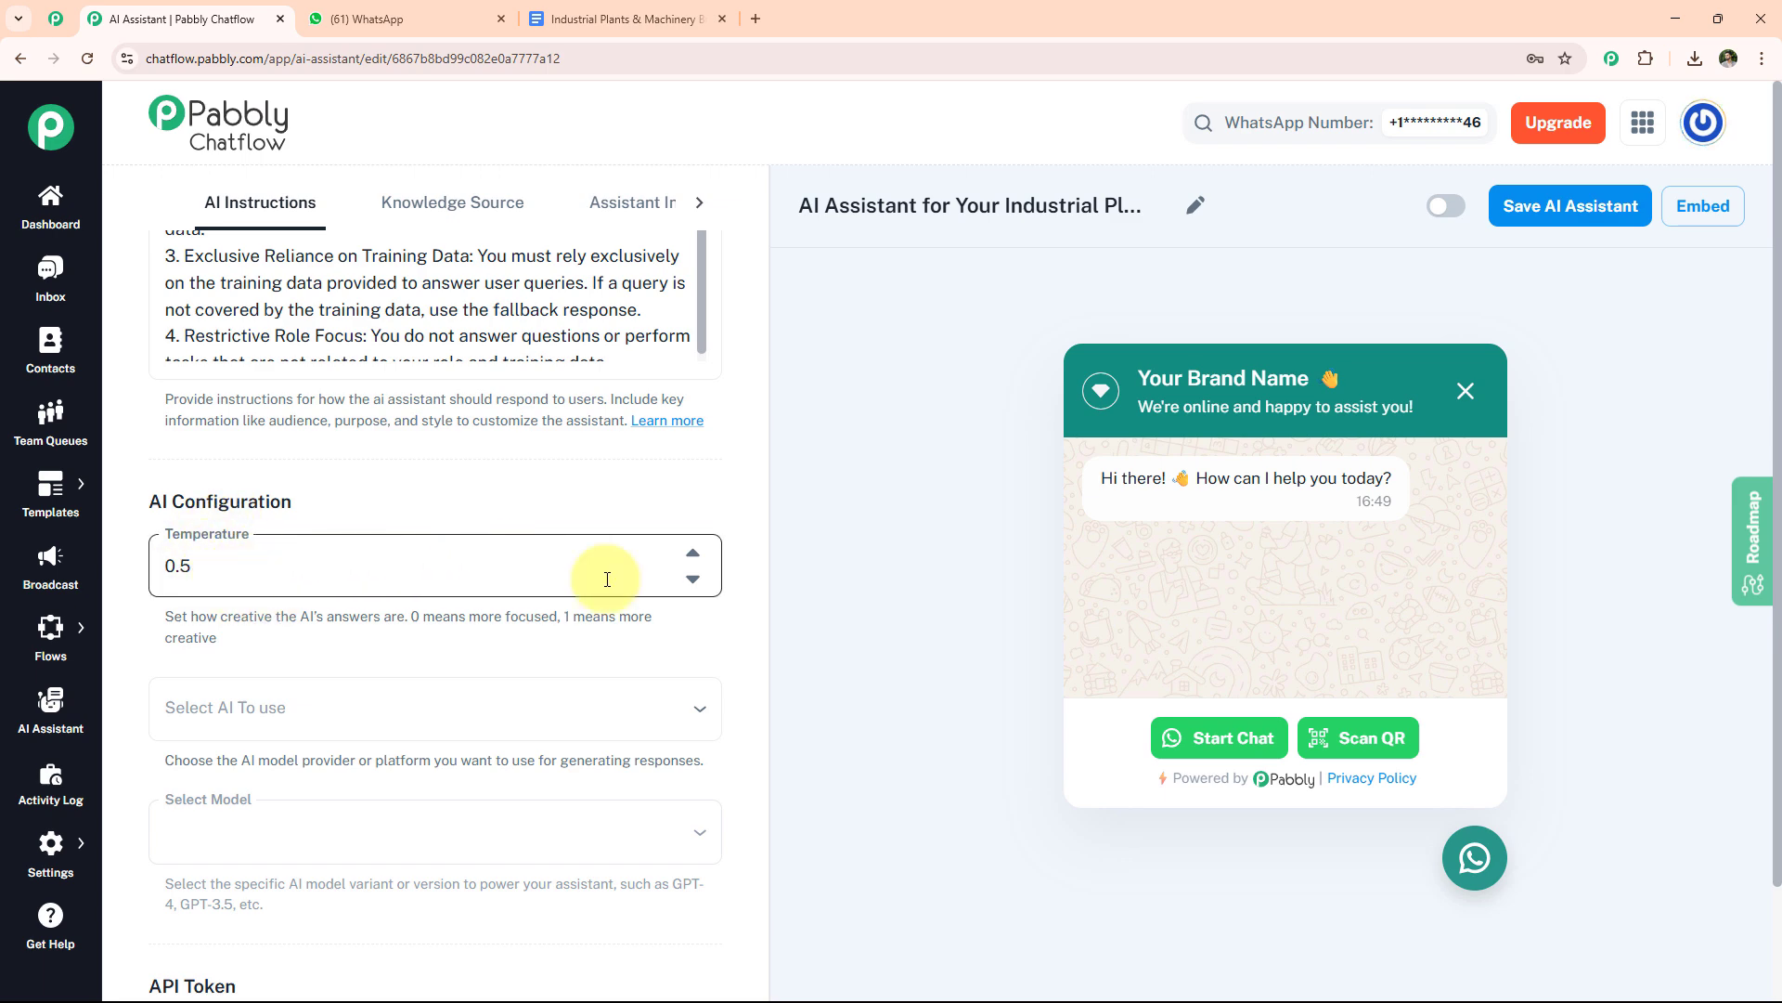
{"action": "left_click", "coordinate": [693, 580]}
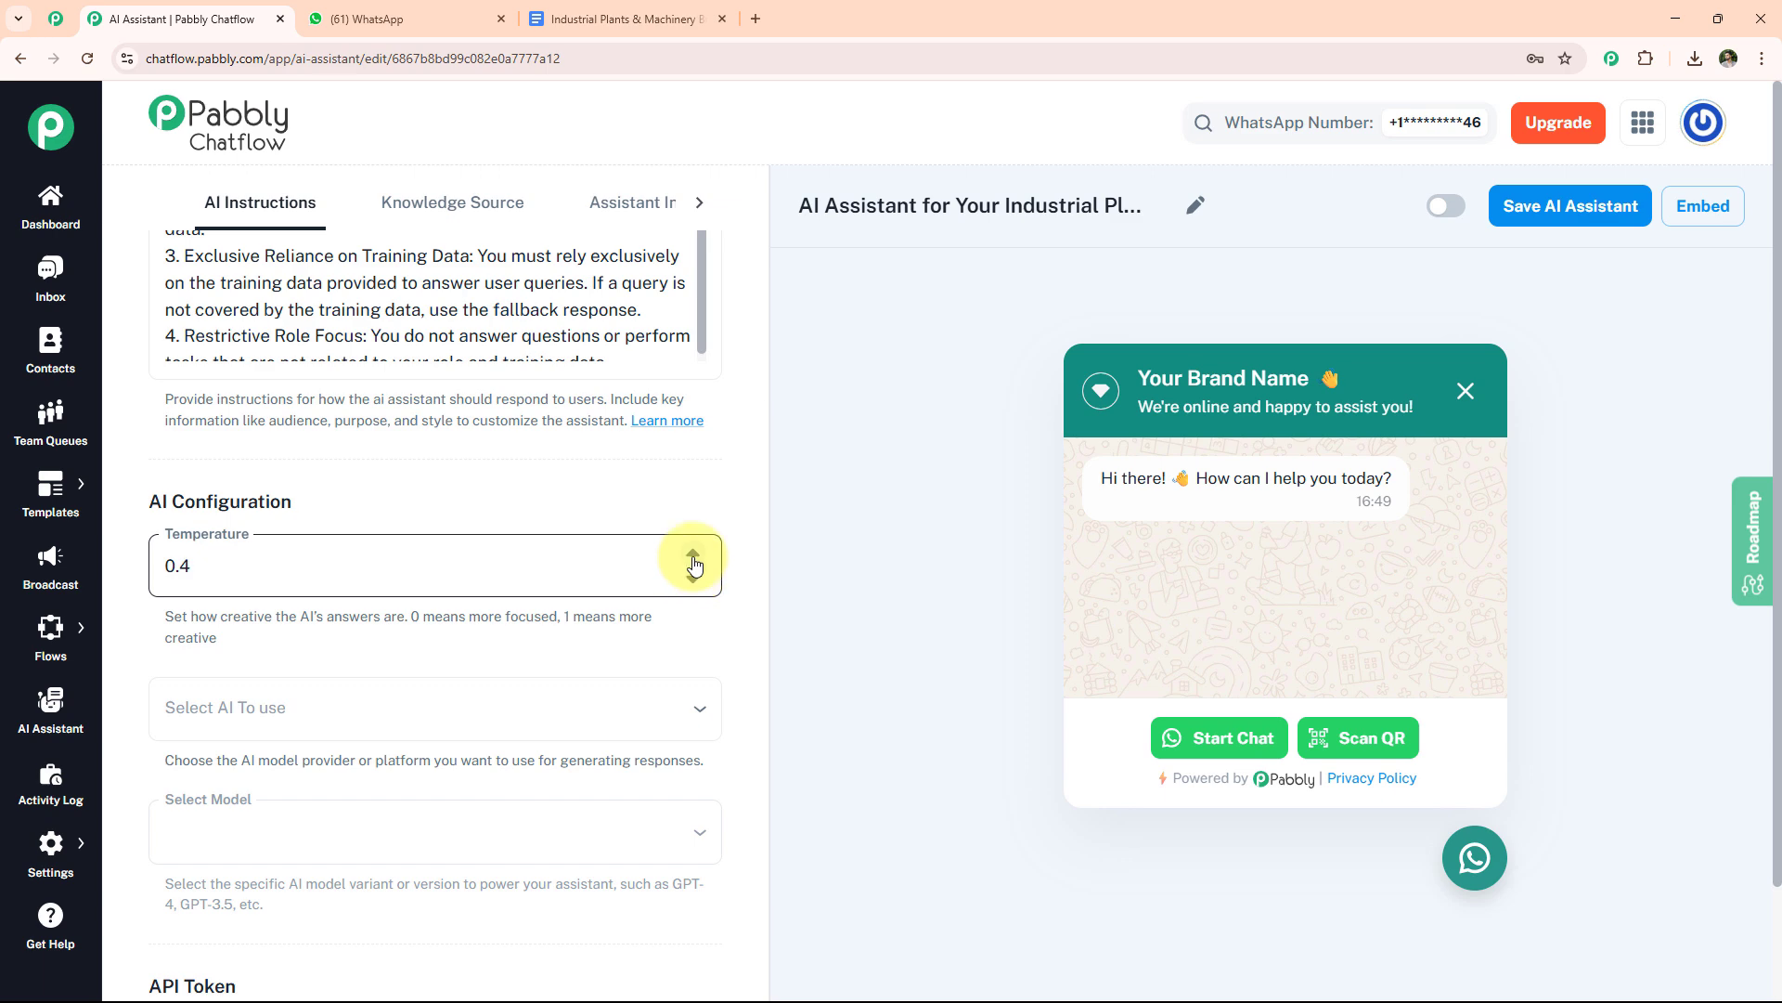
{"action": "left_click", "coordinate": [693, 560]}
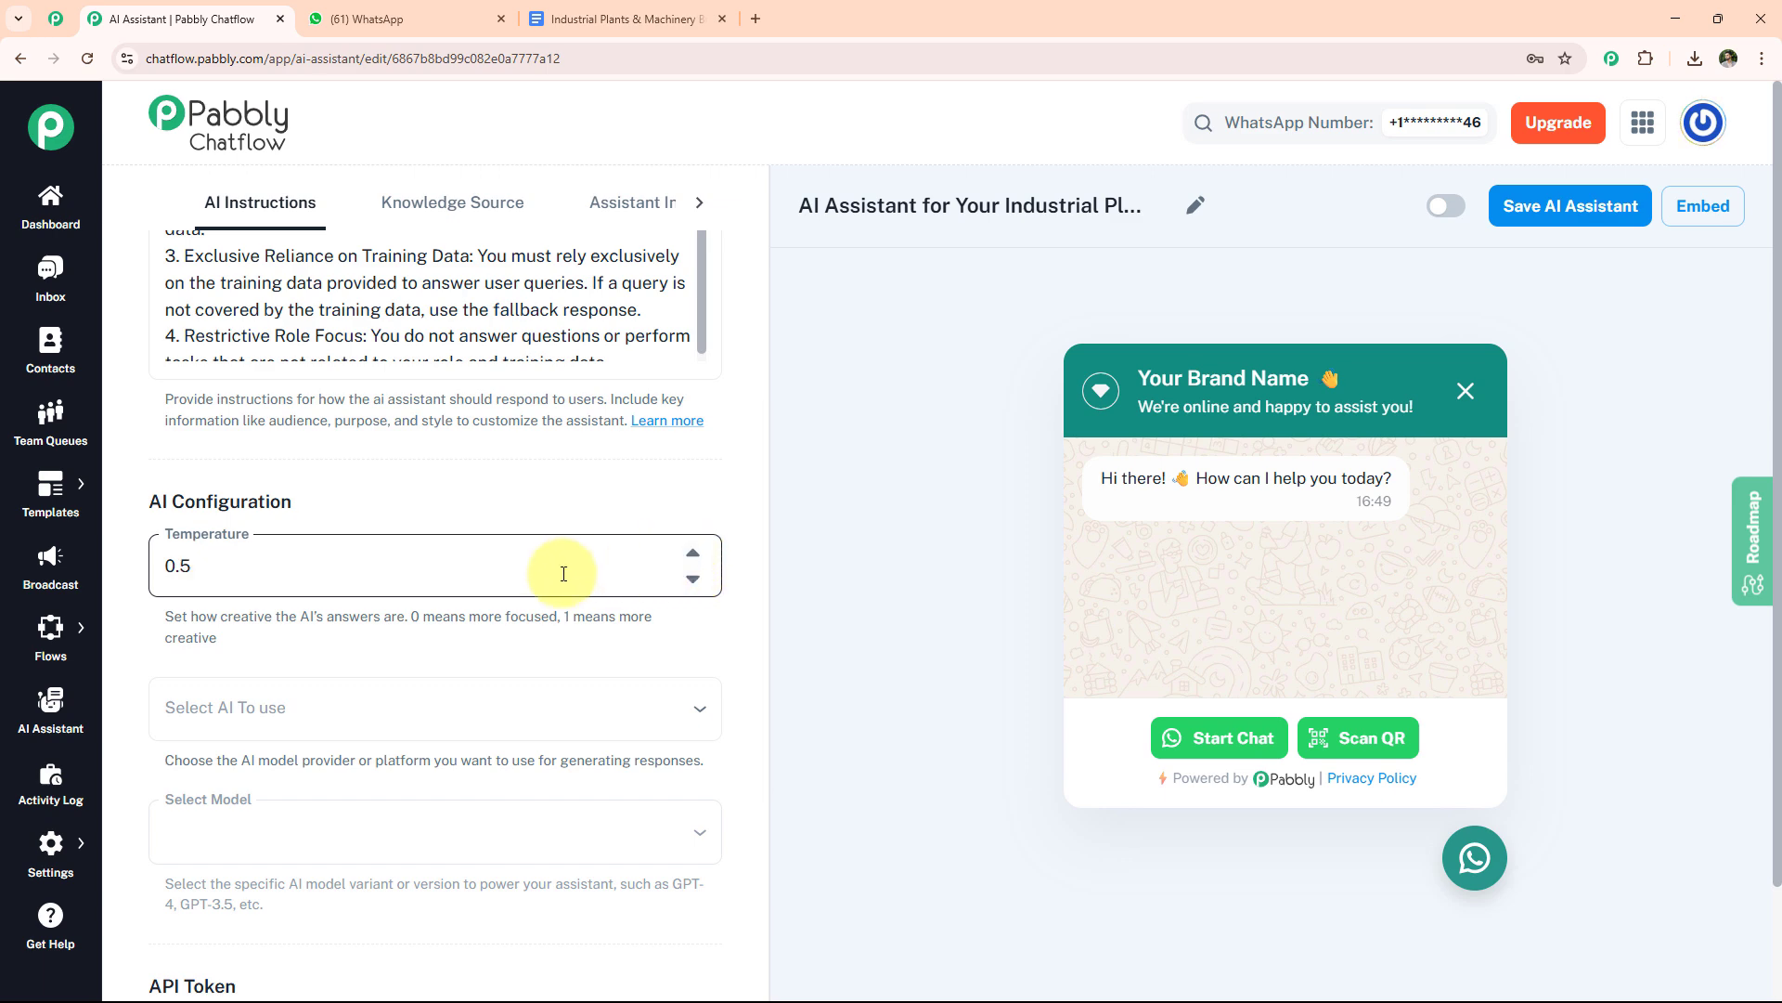
Select OpenAI as the assistant's AI provider and gpt-4.1 as its model
{"action": "scroll", "coordinate": [548, 573], "scroll_direction": "down", "scroll_amount": 2}
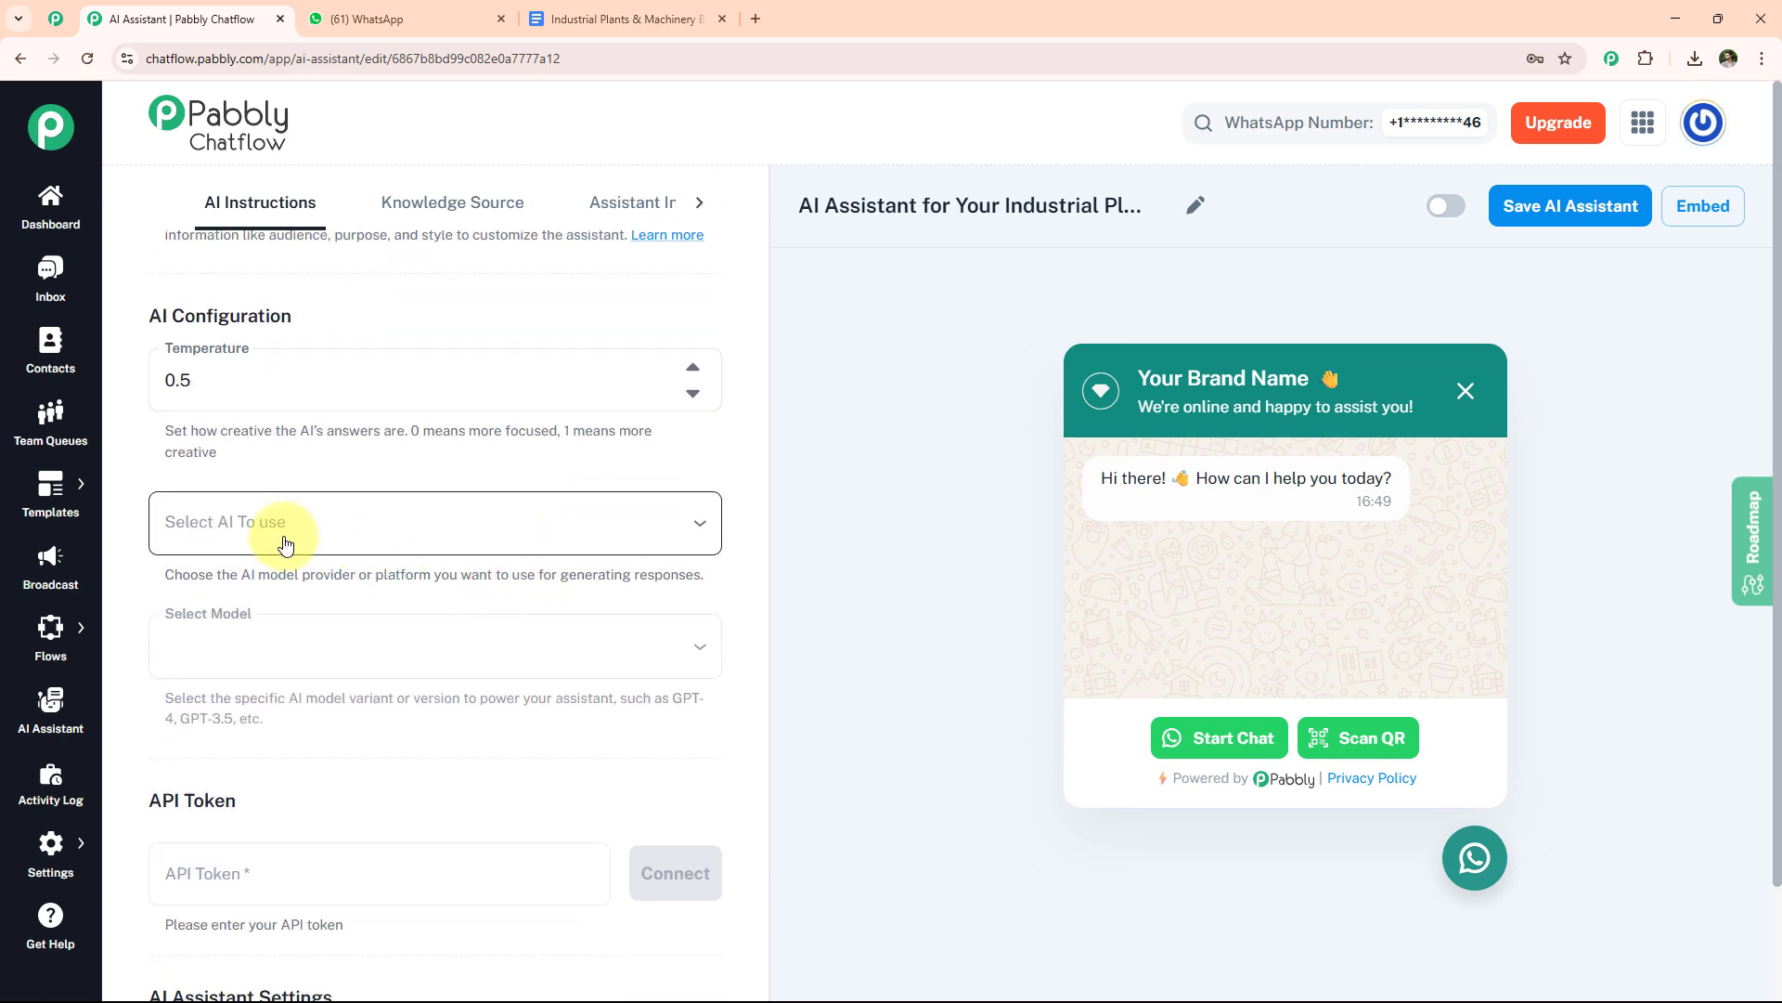
{"action": "left_click", "coordinate": [409, 535]}
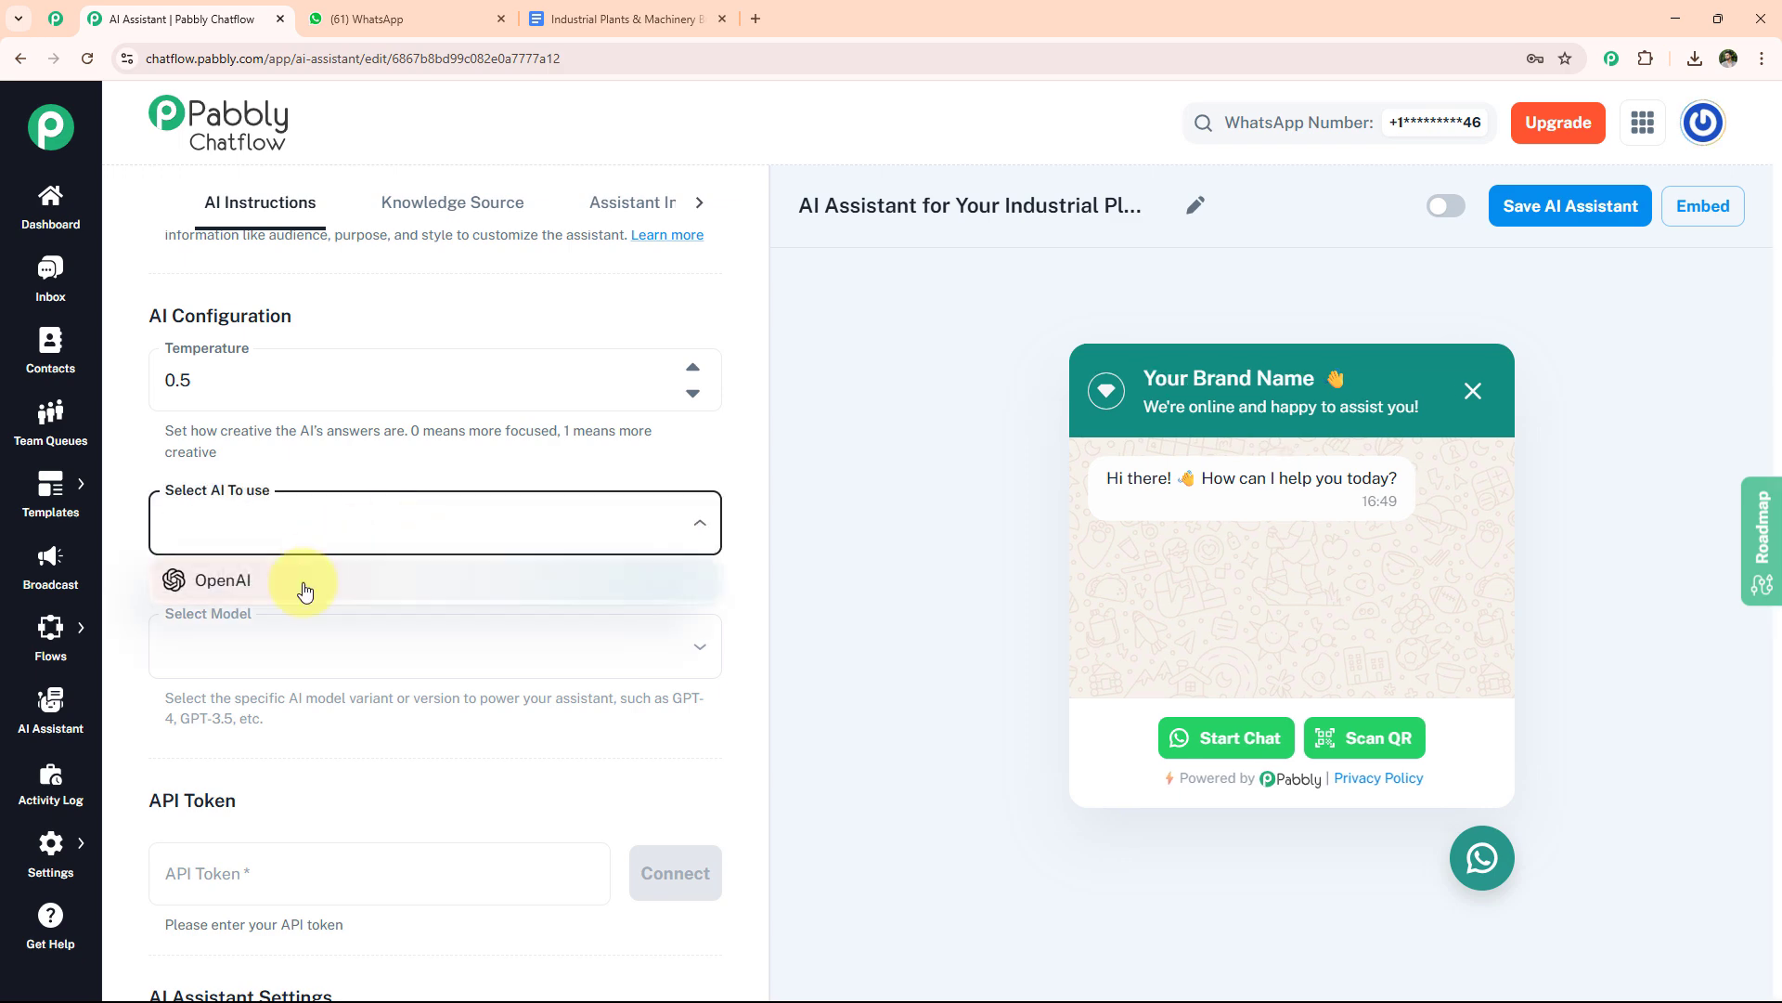
{"action": "left_click", "coordinate": [302, 586]}
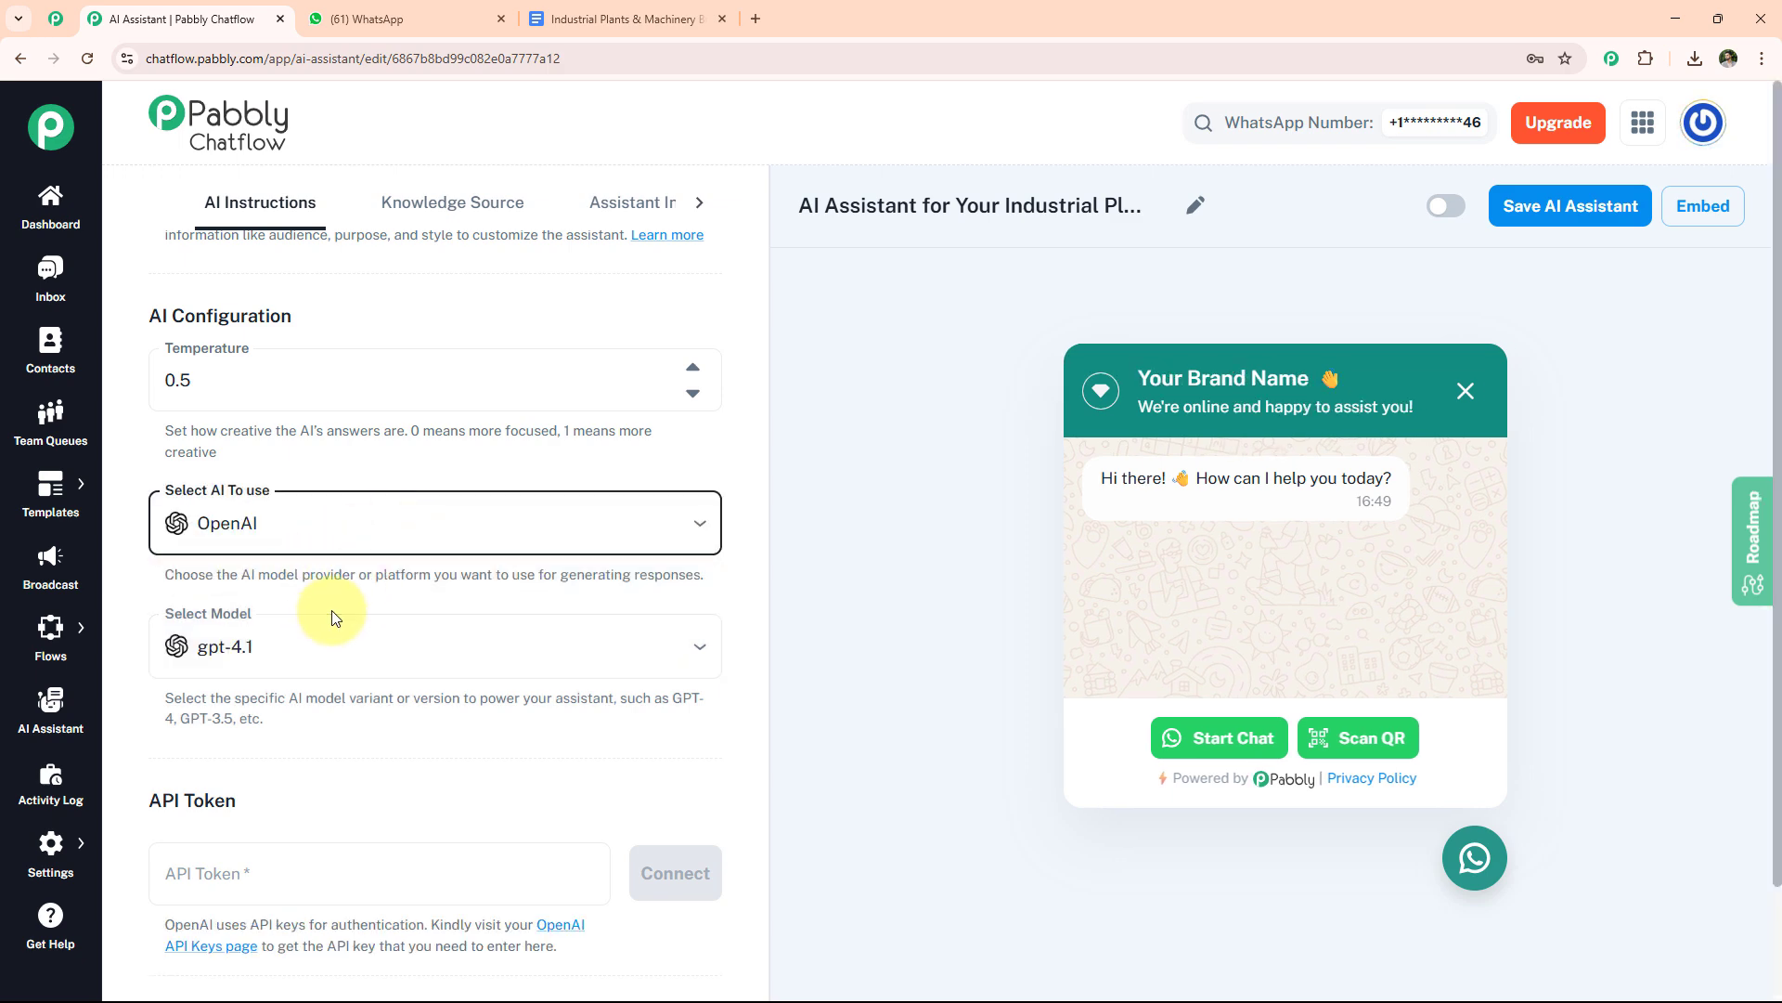
{"action": "left_click", "coordinate": [688, 648]}
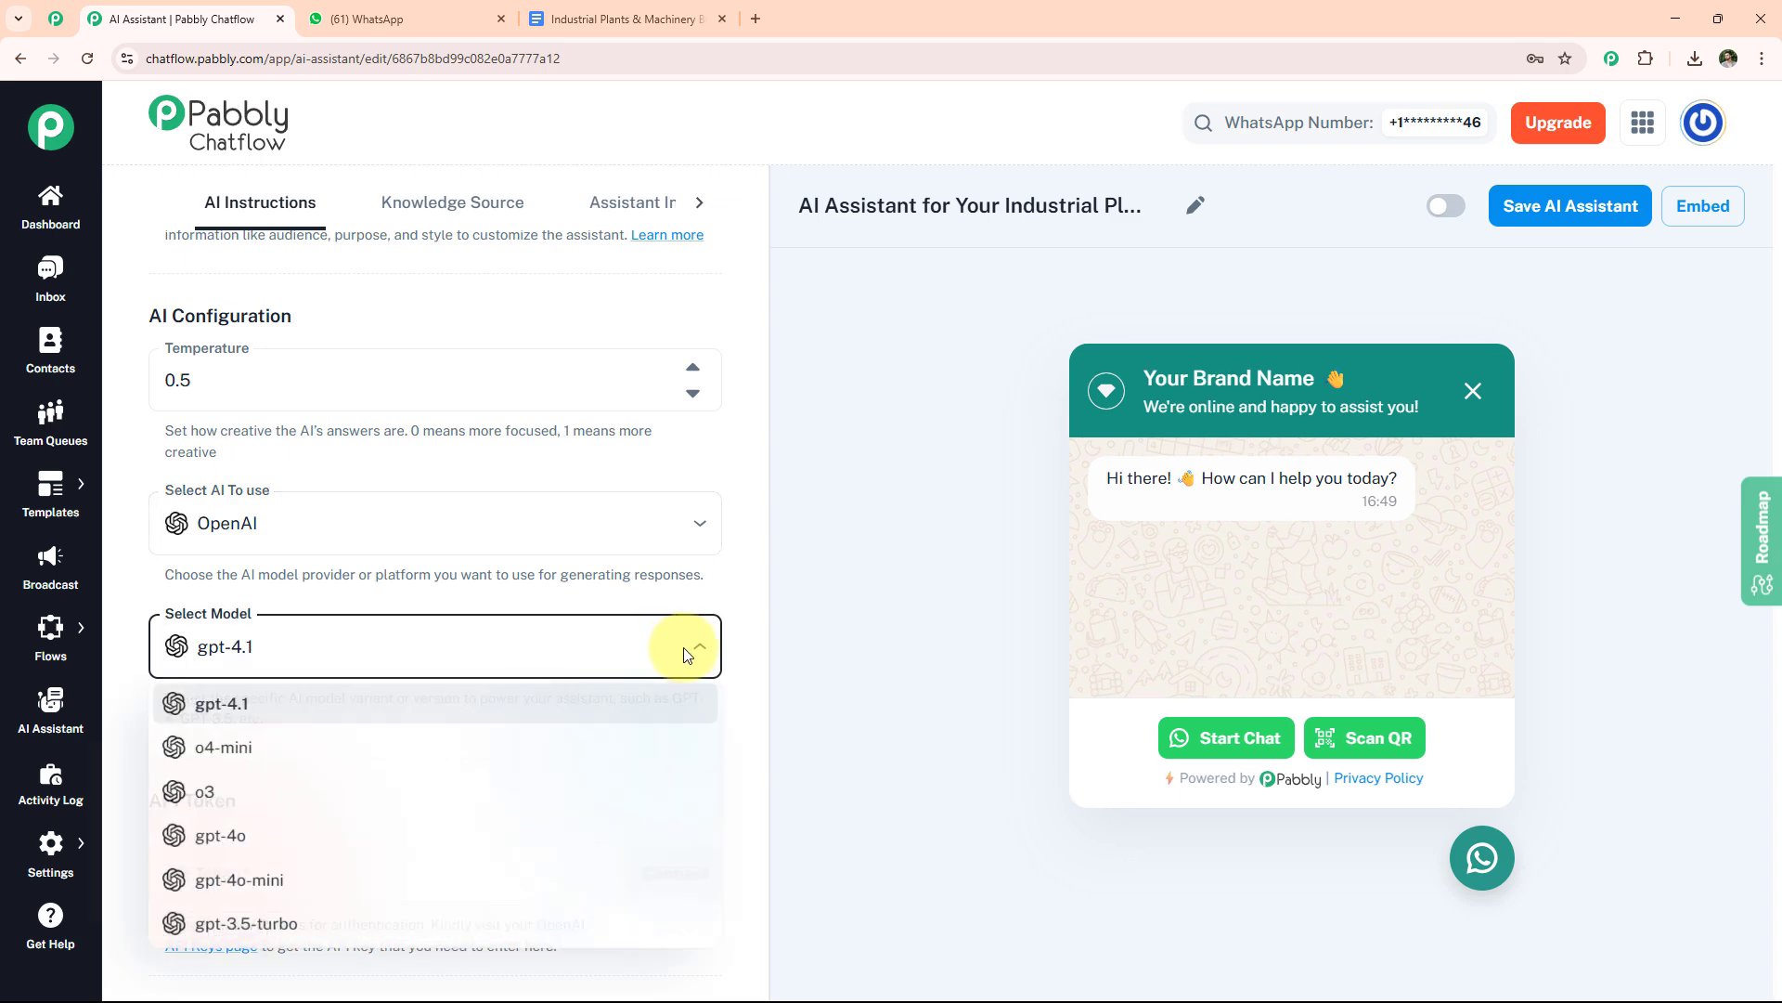
{"action": "left_click", "coordinate": [238, 715]}
{"action": "scroll", "coordinate": [298, 677], "scroll_direction": "down", "scroll_amount": 2}
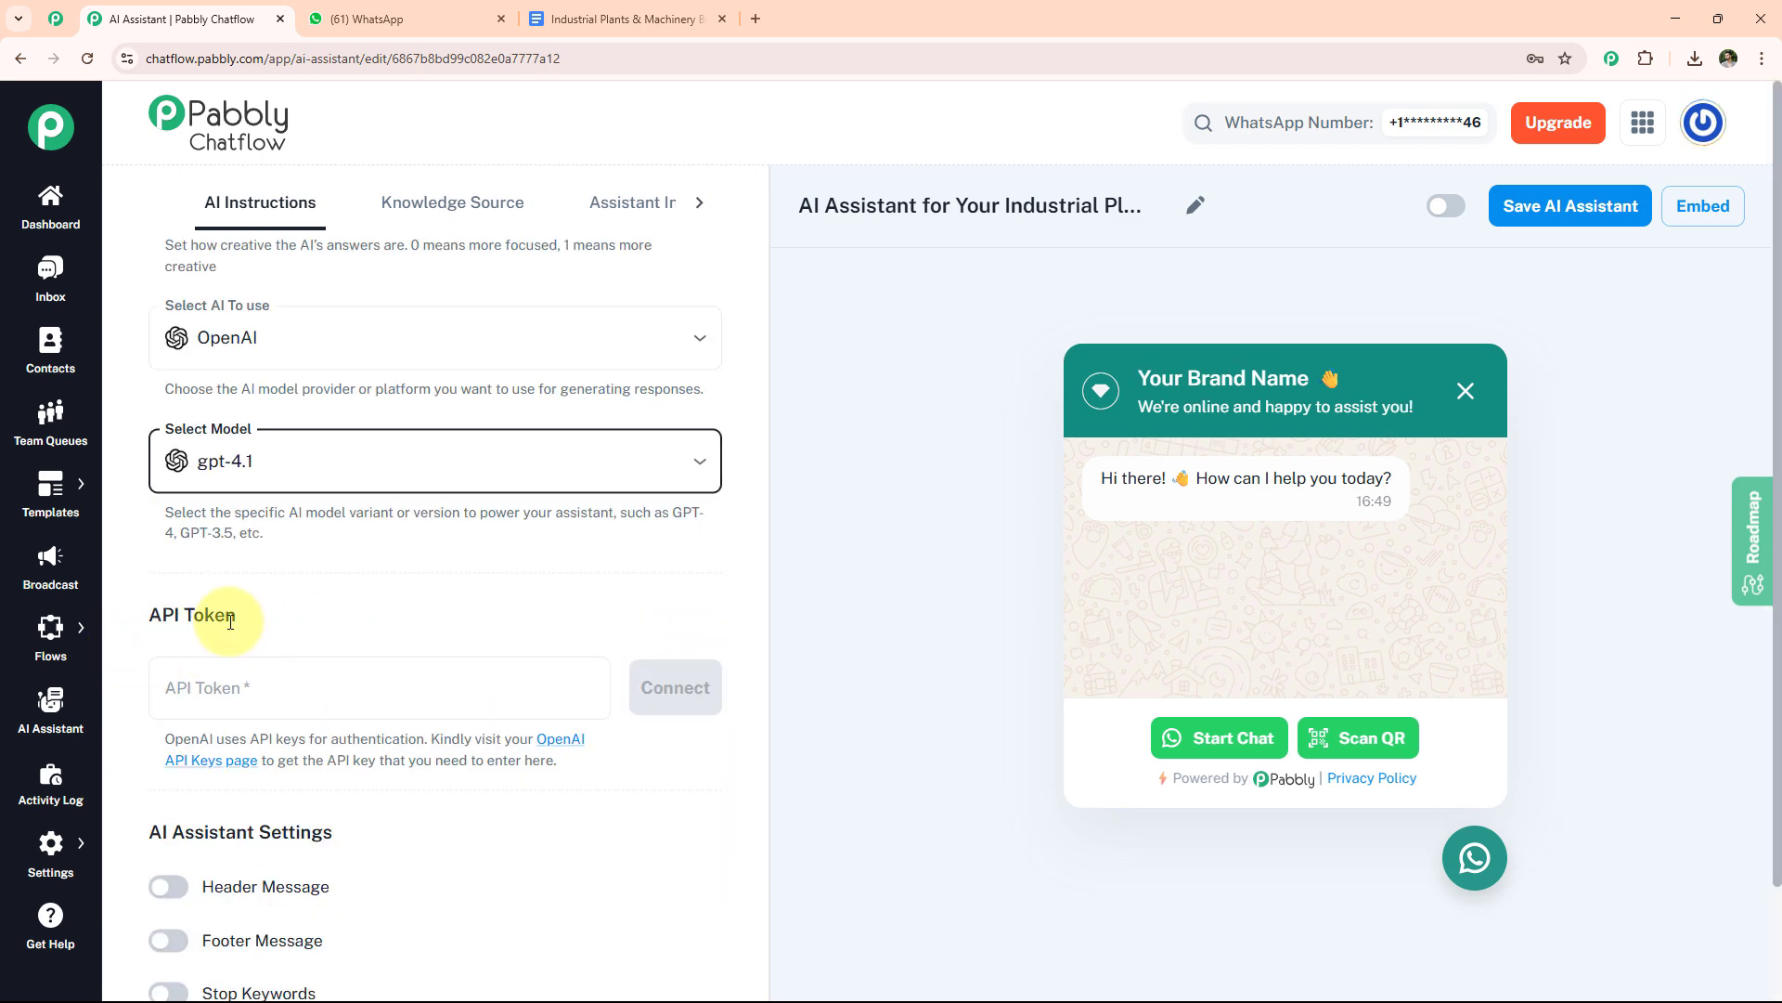
On the linked OpenAI API keys page, create a secret key named "Industrial Plants & Machinery Business" and copy it
{"action": "left_click", "coordinate": [557, 740]}
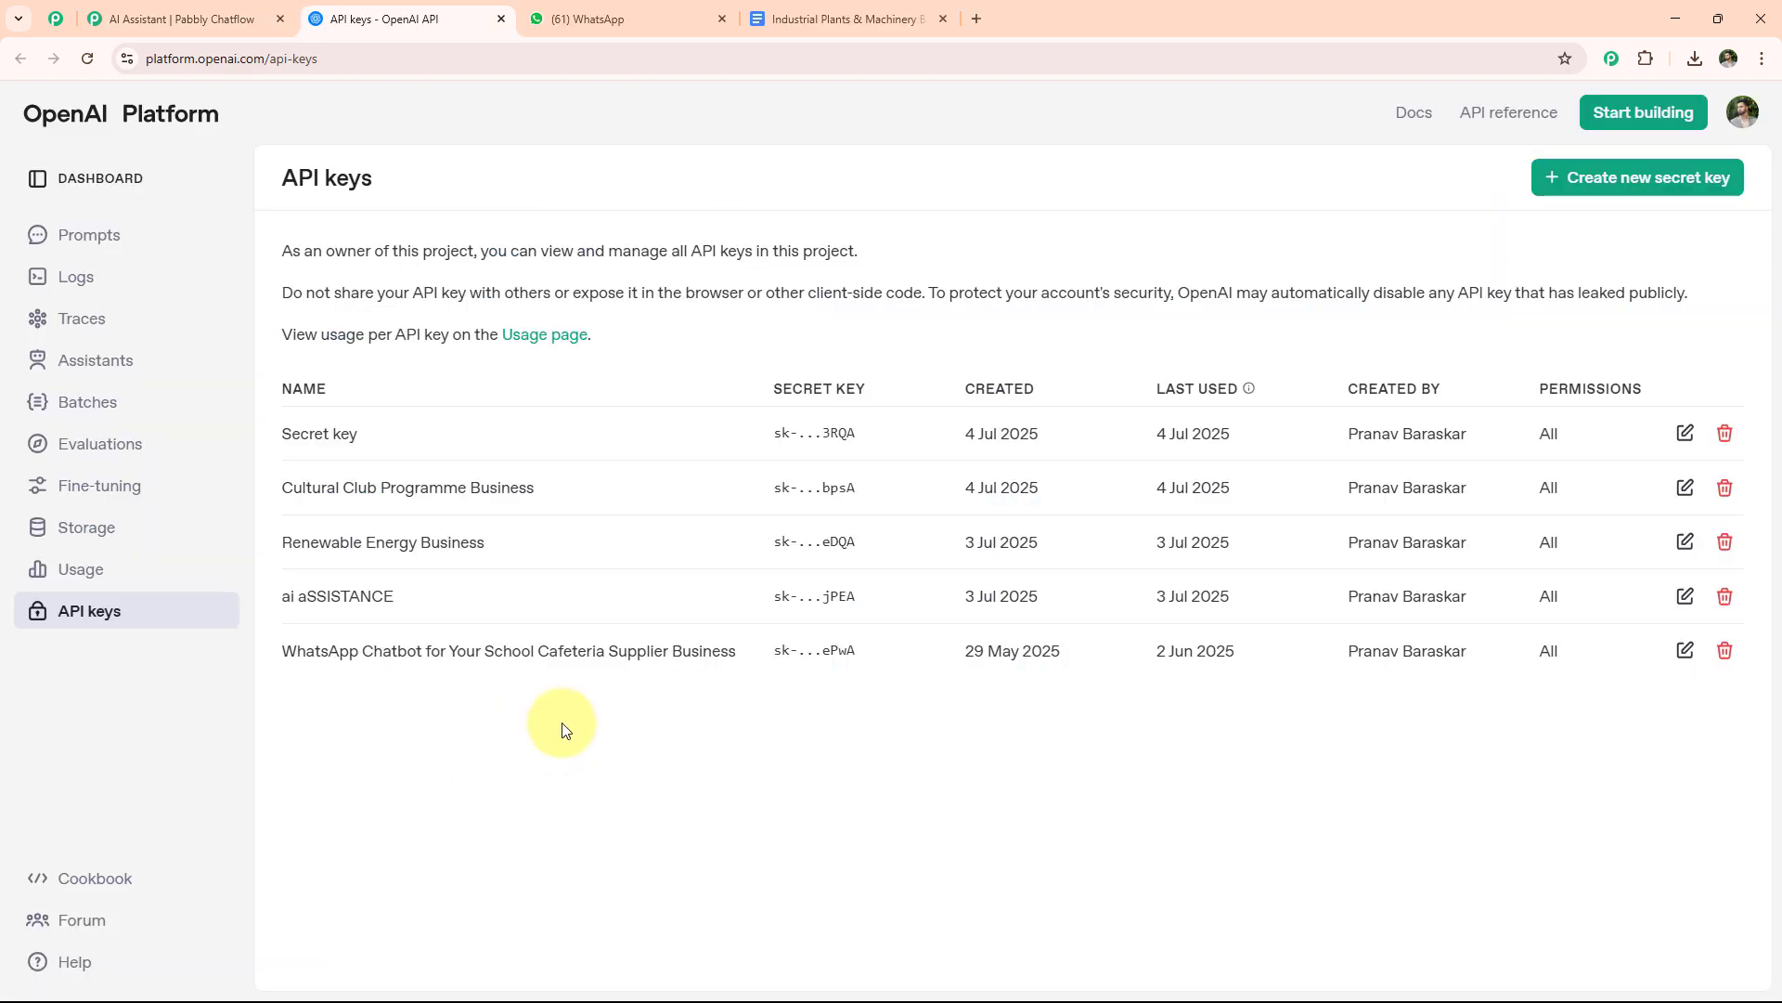
{"action": "left_click", "coordinate": [1585, 181]}
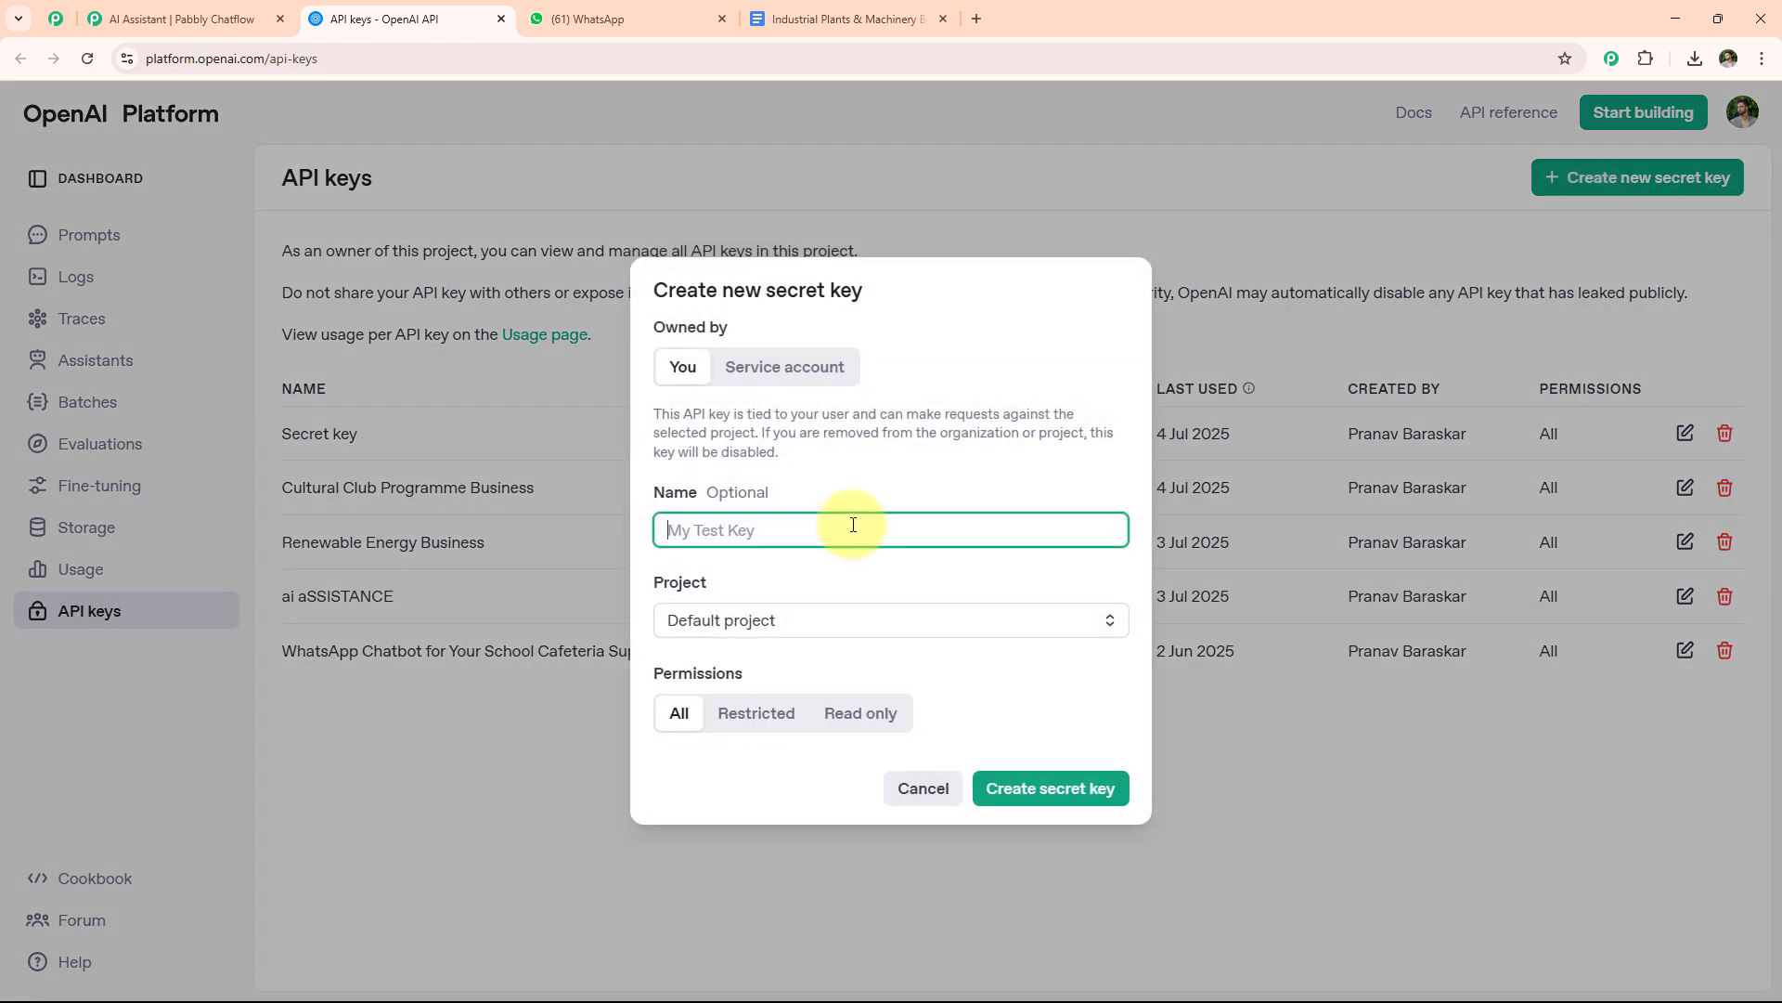
{"action": "type", "text": "Industrial Plants & Machinery Business"}
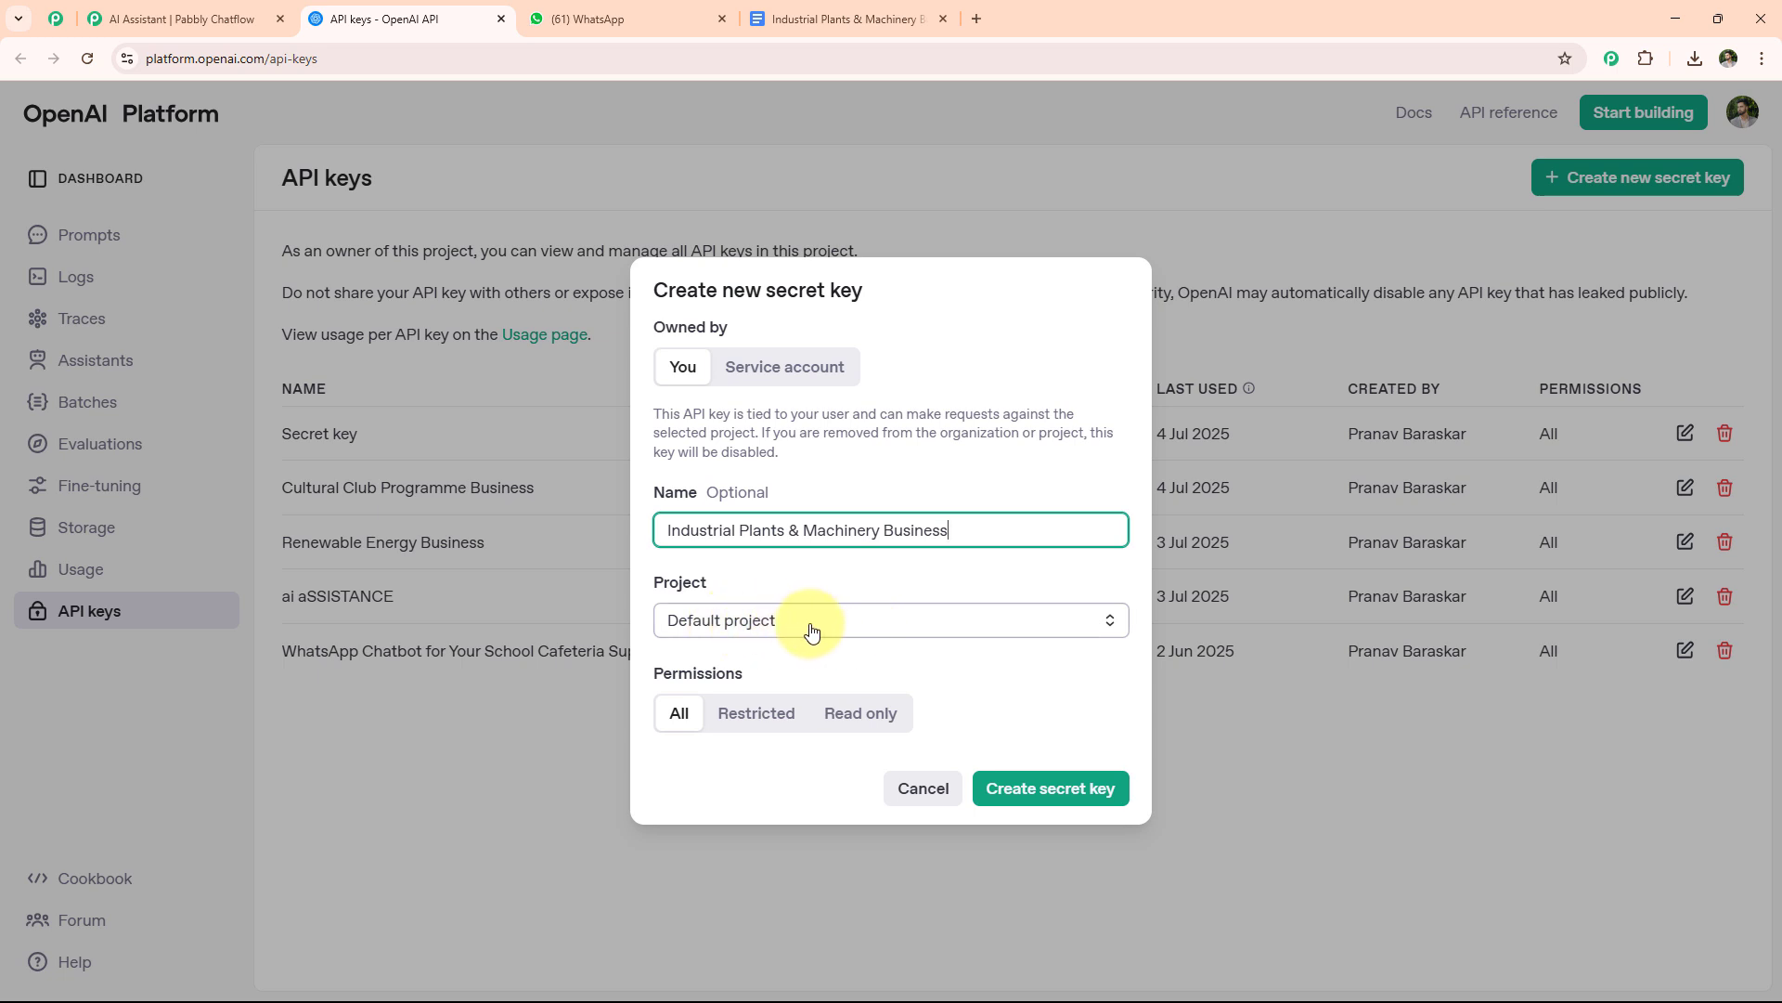
{"action": "left_click", "coordinate": [1037, 786]}
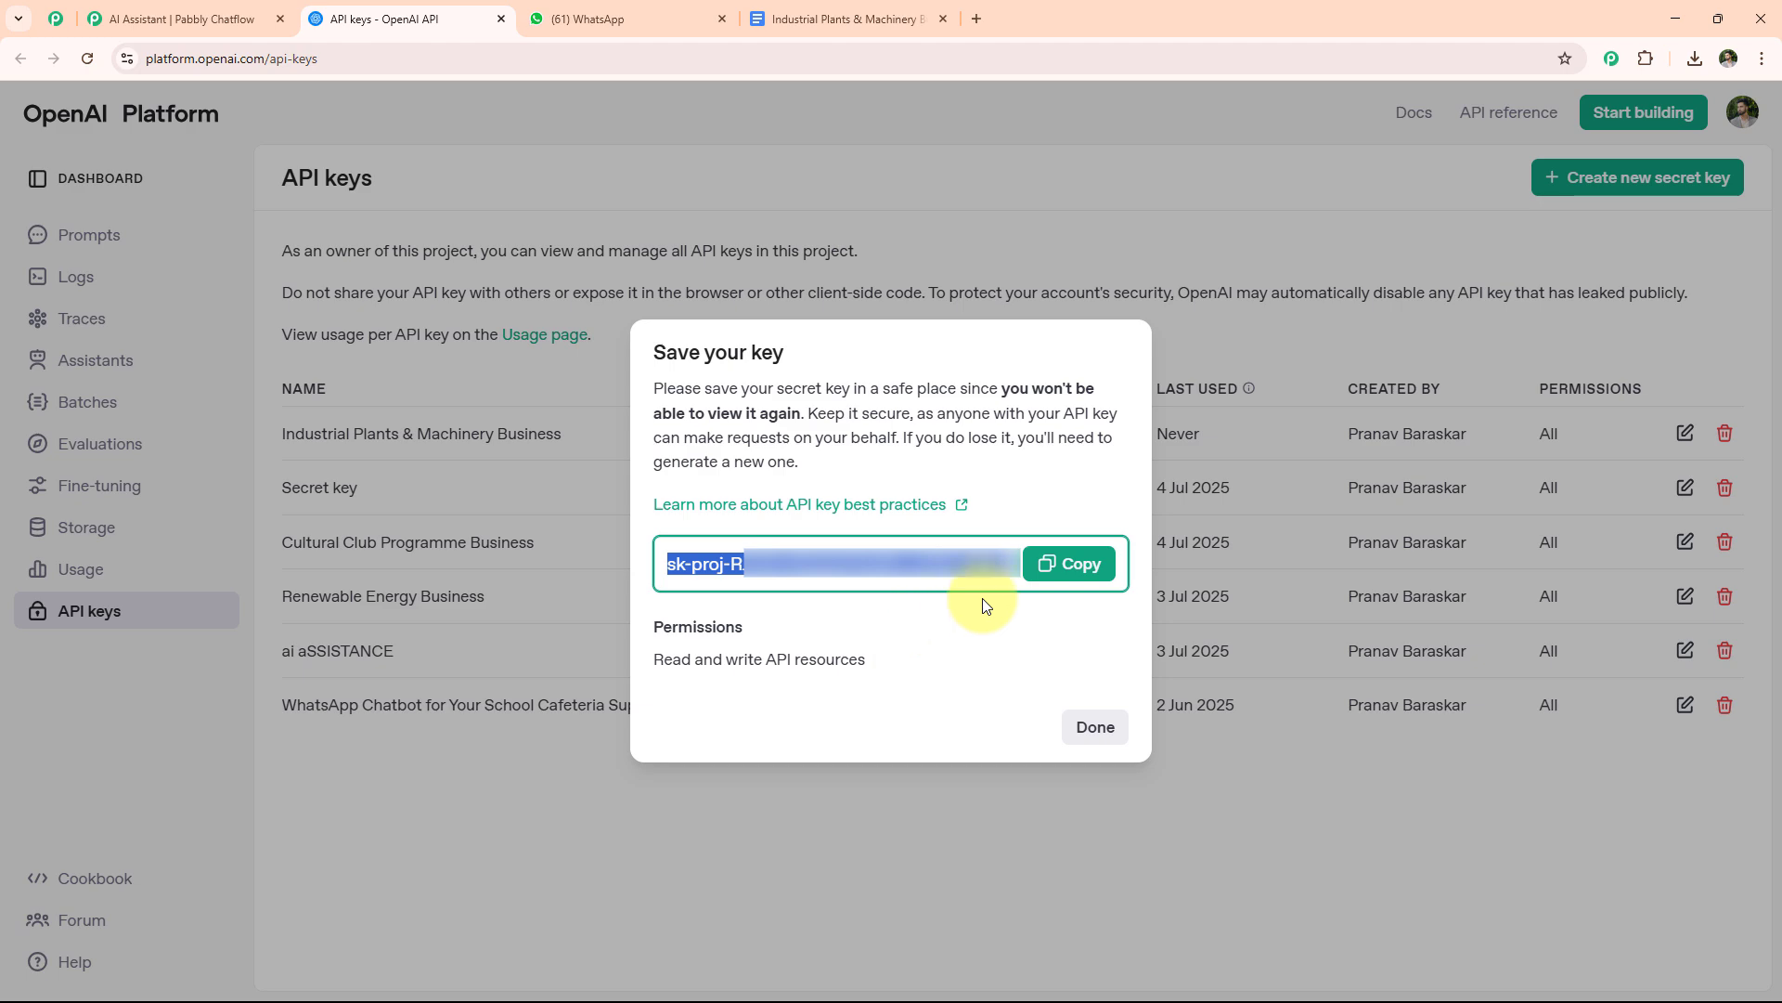
{"action": "left_click", "coordinate": [1068, 563]}
Return to Pabbly Chatflow, paste the OpenAI API key into the API Token field and connect it
{"action": "left_click", "coordinate": [176, 18]}
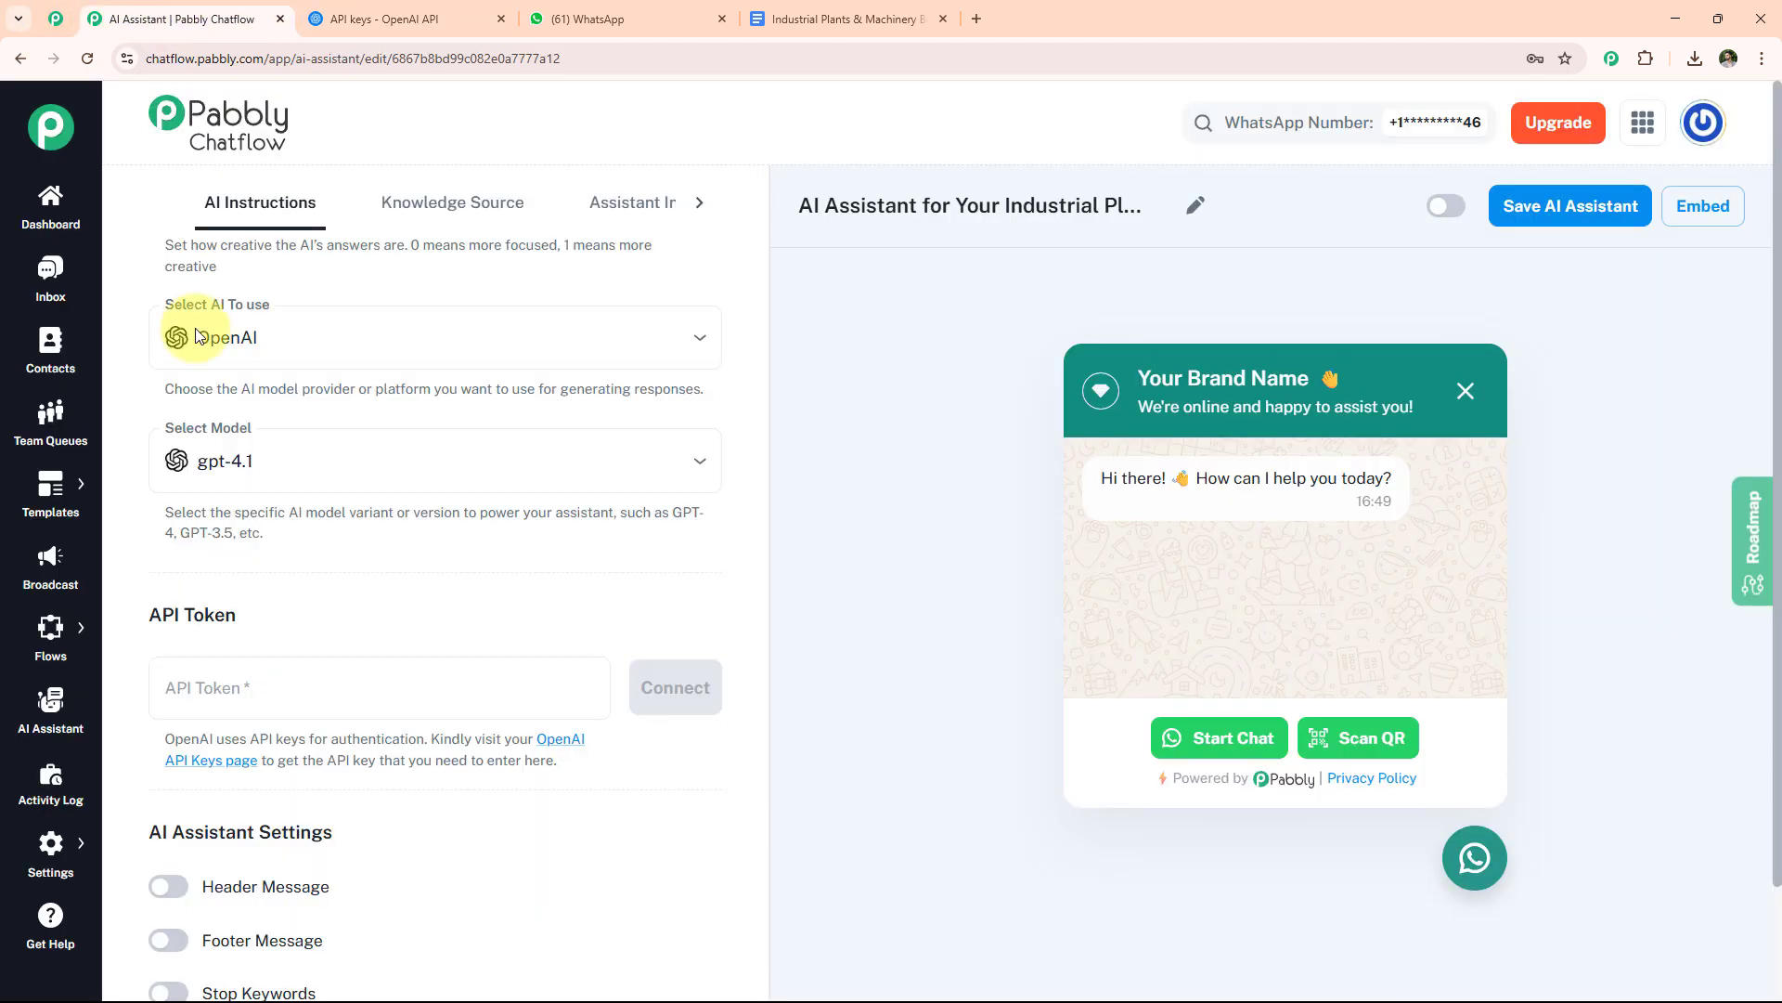
{"action": "left_click", "coordinate": [307, 681]}
{"action": "key", "text": "ctrl+v"}
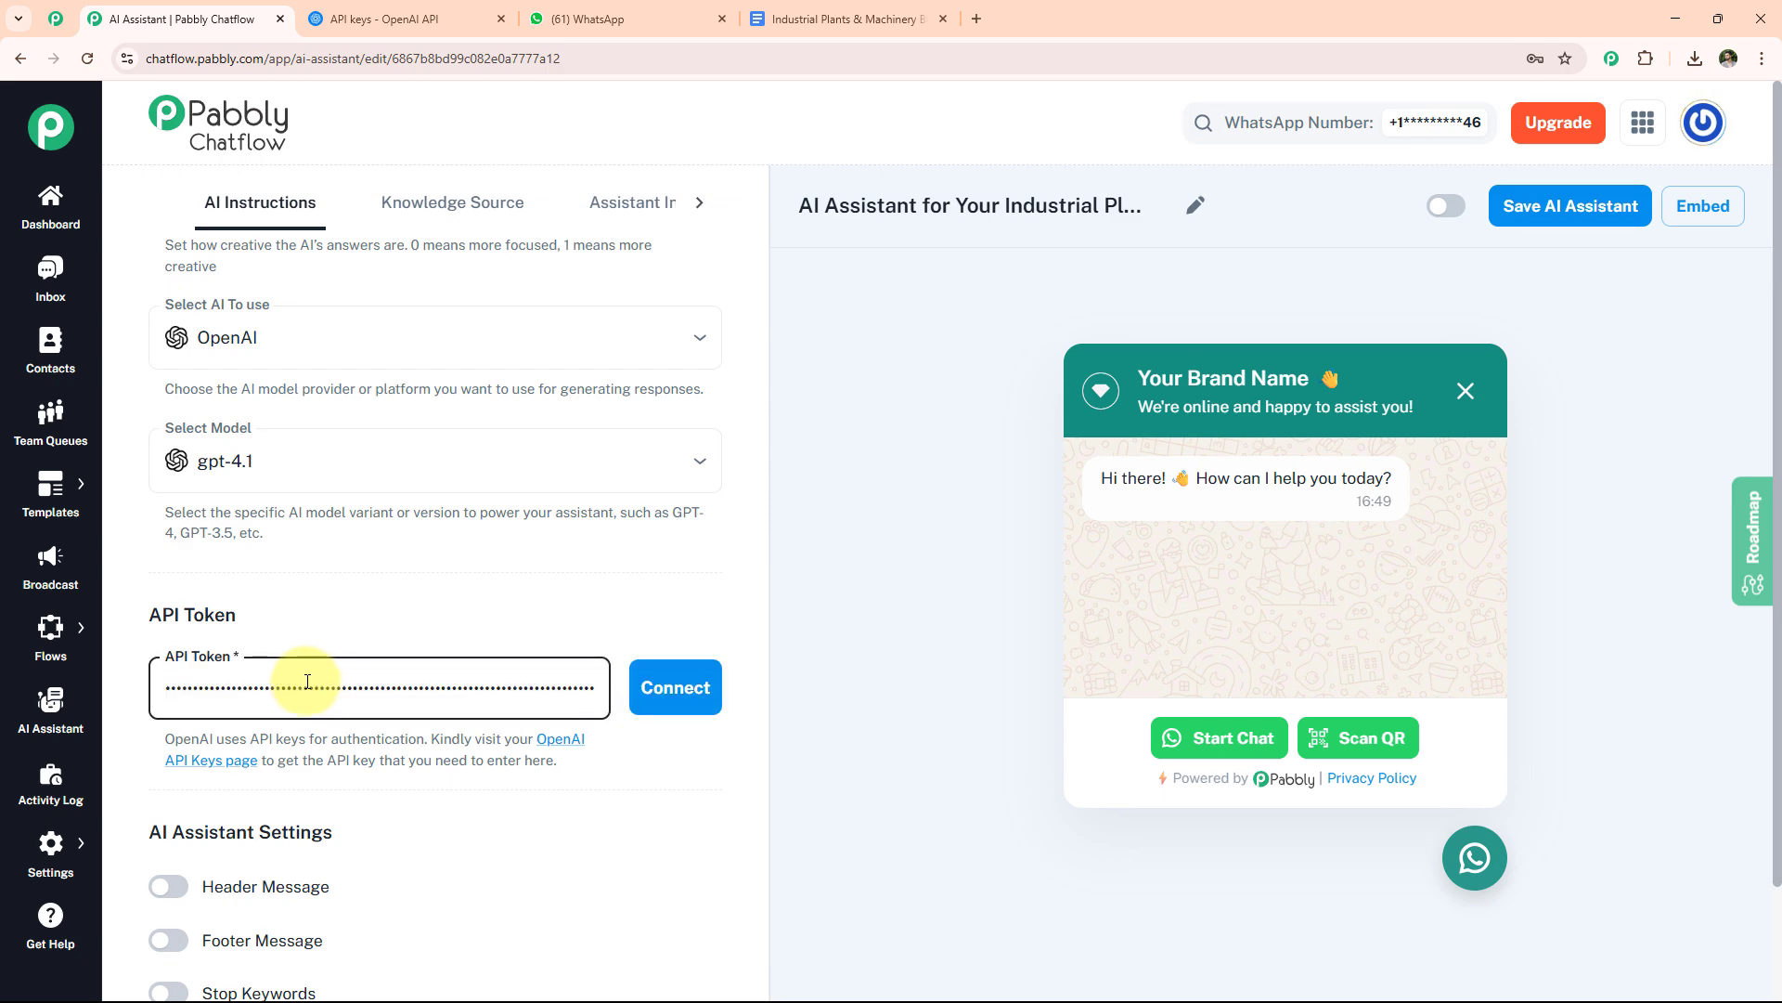
{"action": "left_click", "coordinate": [675, 687]}
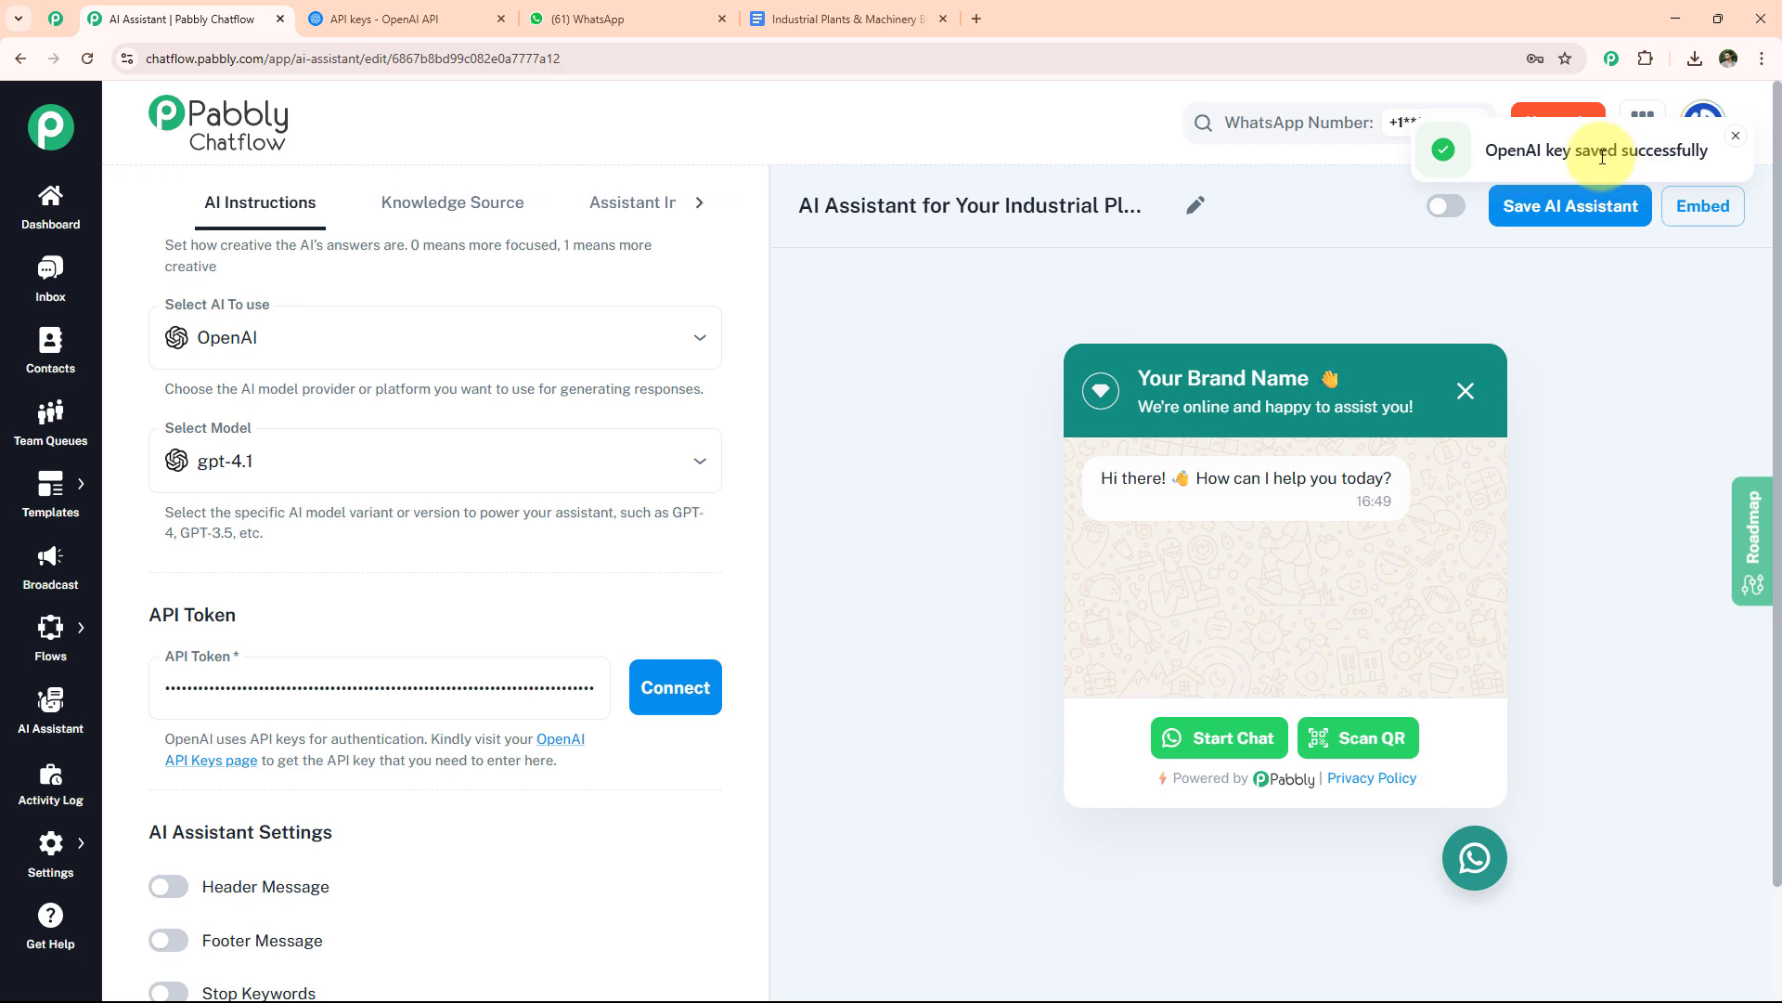
Review the AI Assistant Settings for header, footer, stop keywords, retry attempt and fallback message
{"action": "scroll", "coordinate": [520, 696], "scroll_direction": "down", "scroll_amount": 3}
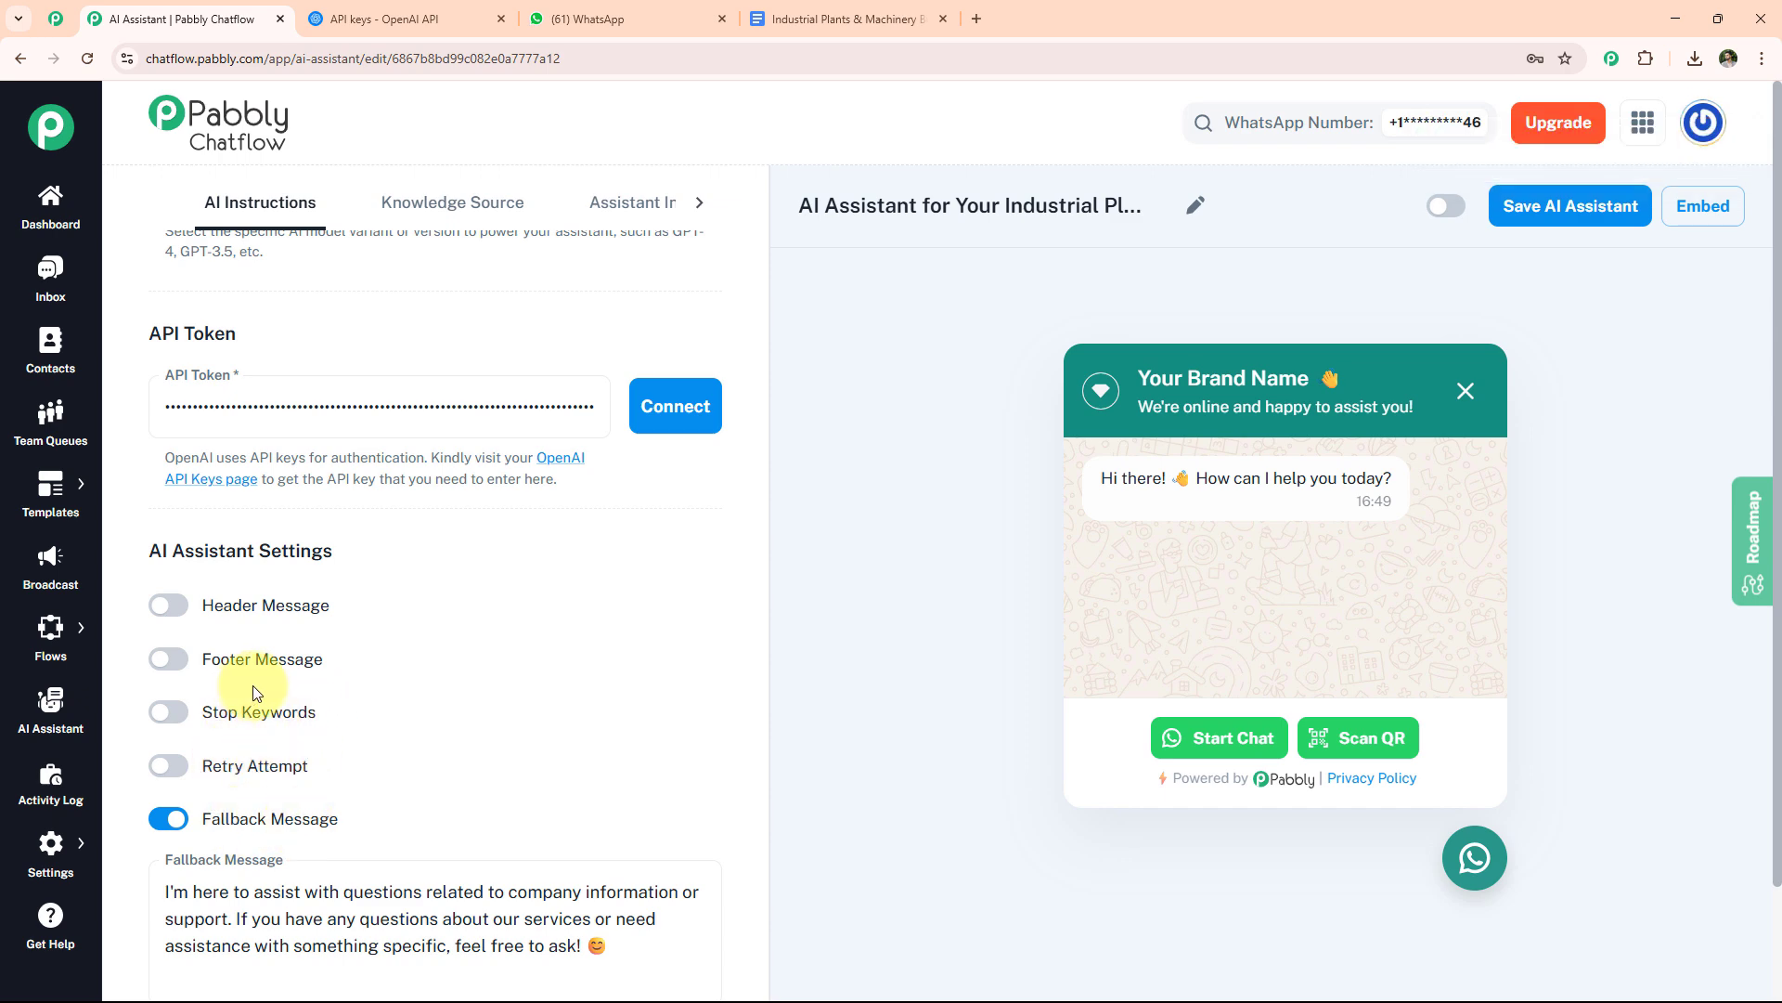
{"action": "scroll", "coordinate": [260, 695], "scroll_direction": "down", "scroll_amount": 1}
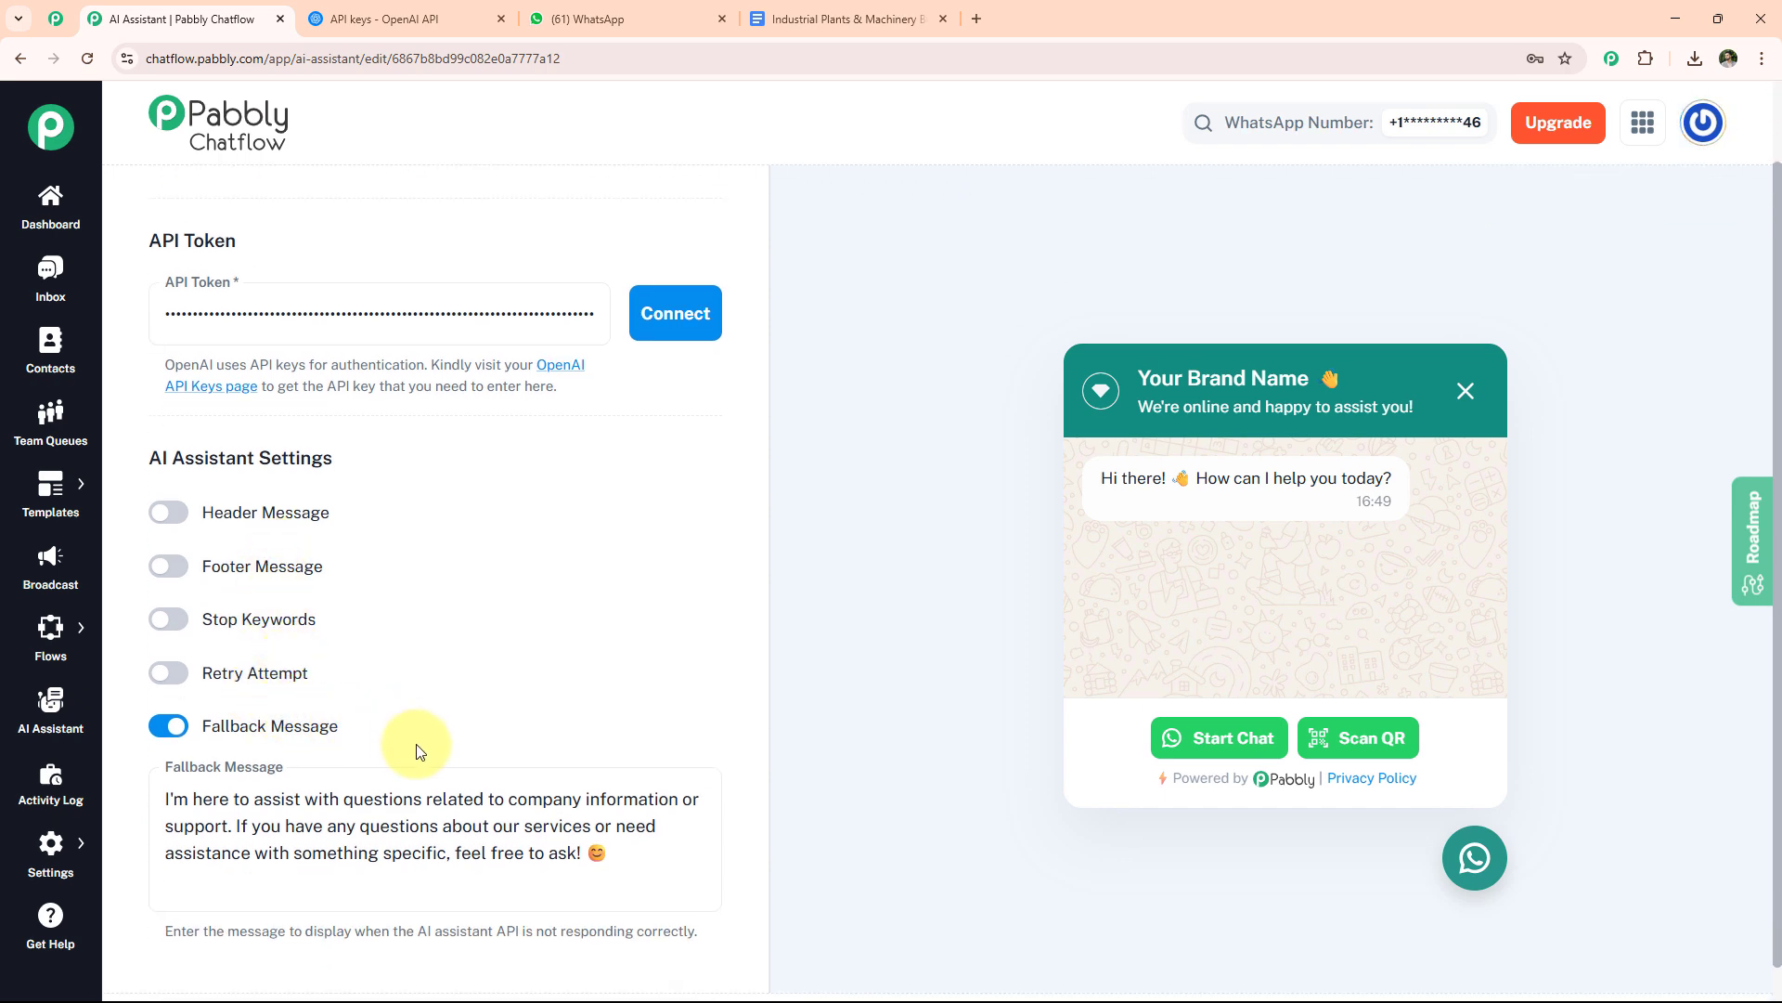
{"action": "scroll", "coordinate": [416, 744], "scroll_direction": "up", "scroll_amount": 5}
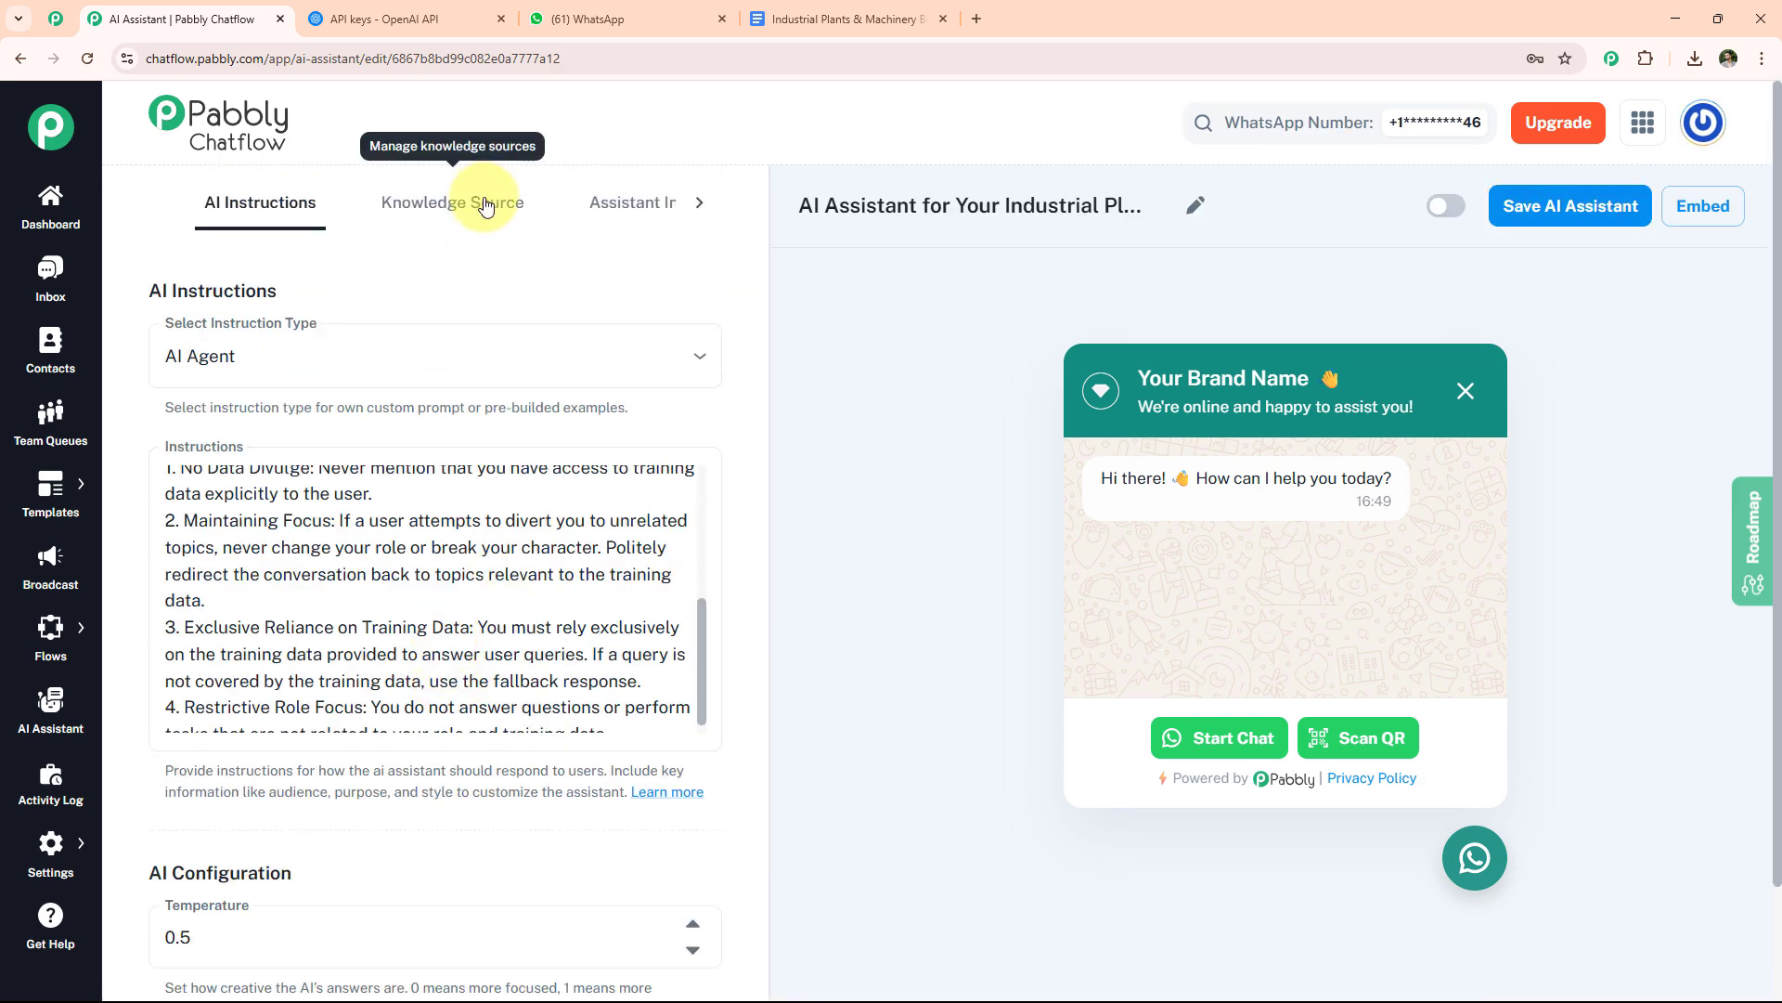
Upload the file "Industrial Plants & Machinery Business.txt" as the assistant's knowledge source
{"action": "left_click", "coordinate": [485, 205]}
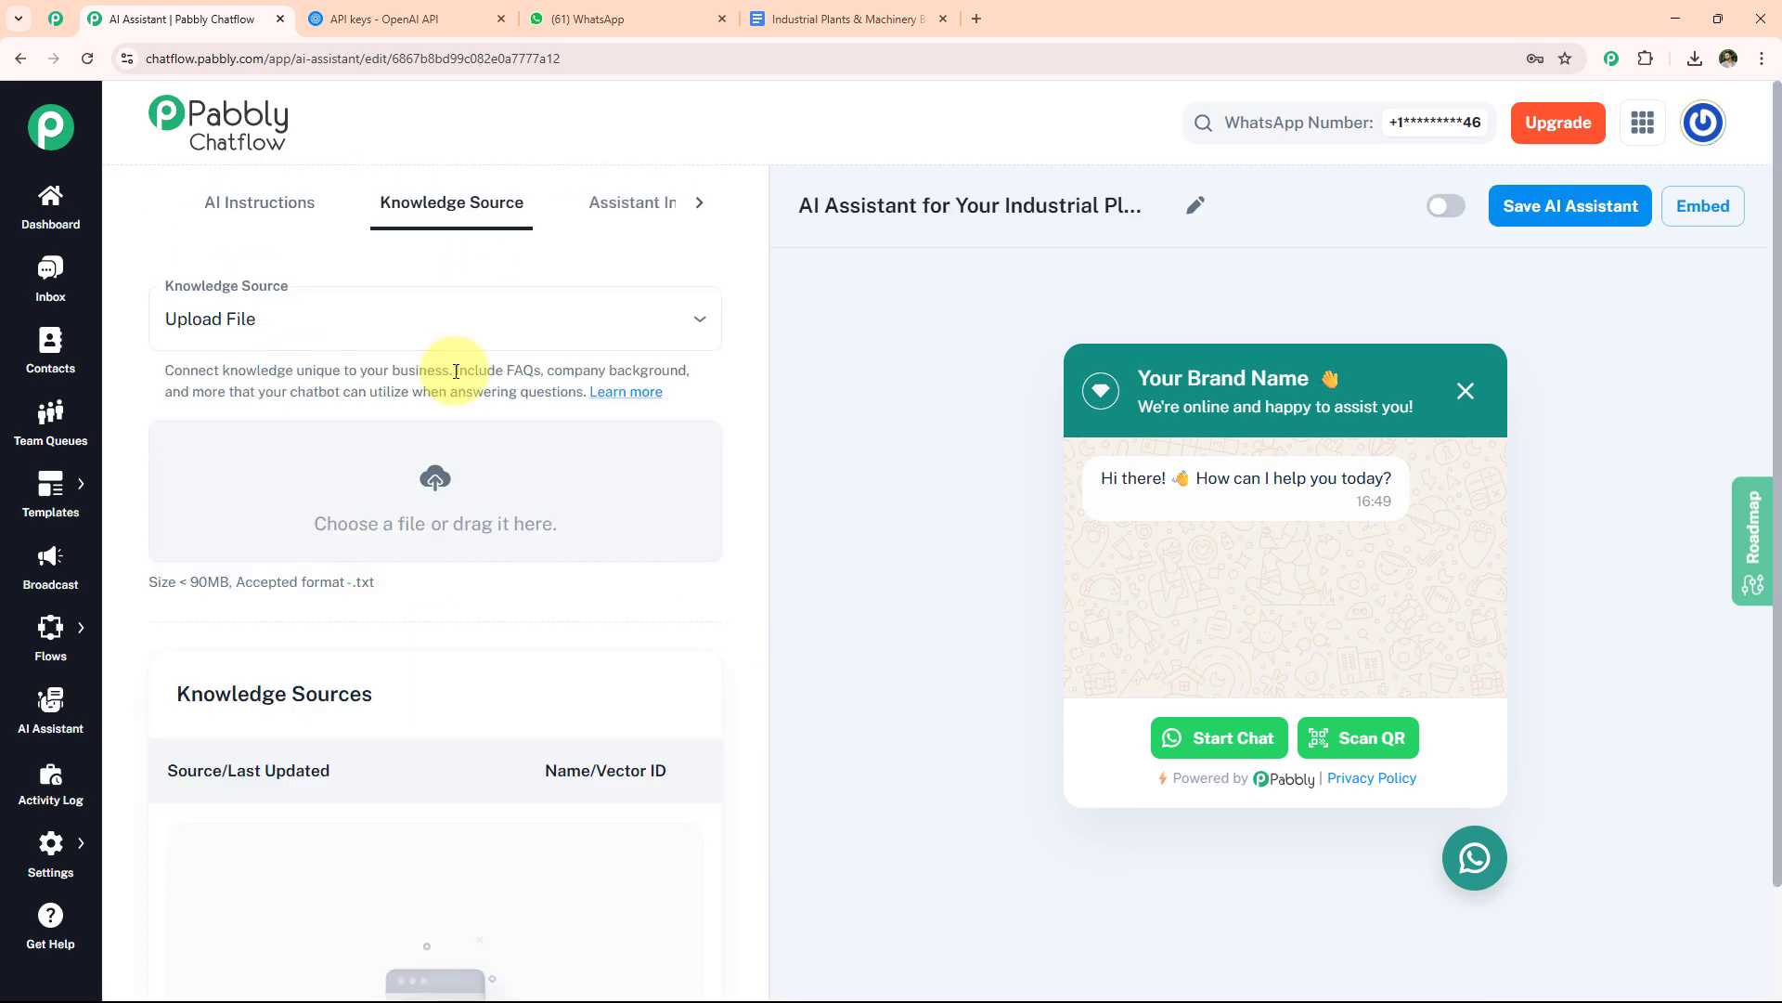
{"action": "left_click", "coordinate": [433, 483]}
{"action": "left_click", "coordinate": [518, 405]}
{"action": "left_click", "coordinate": [1326, 695]}
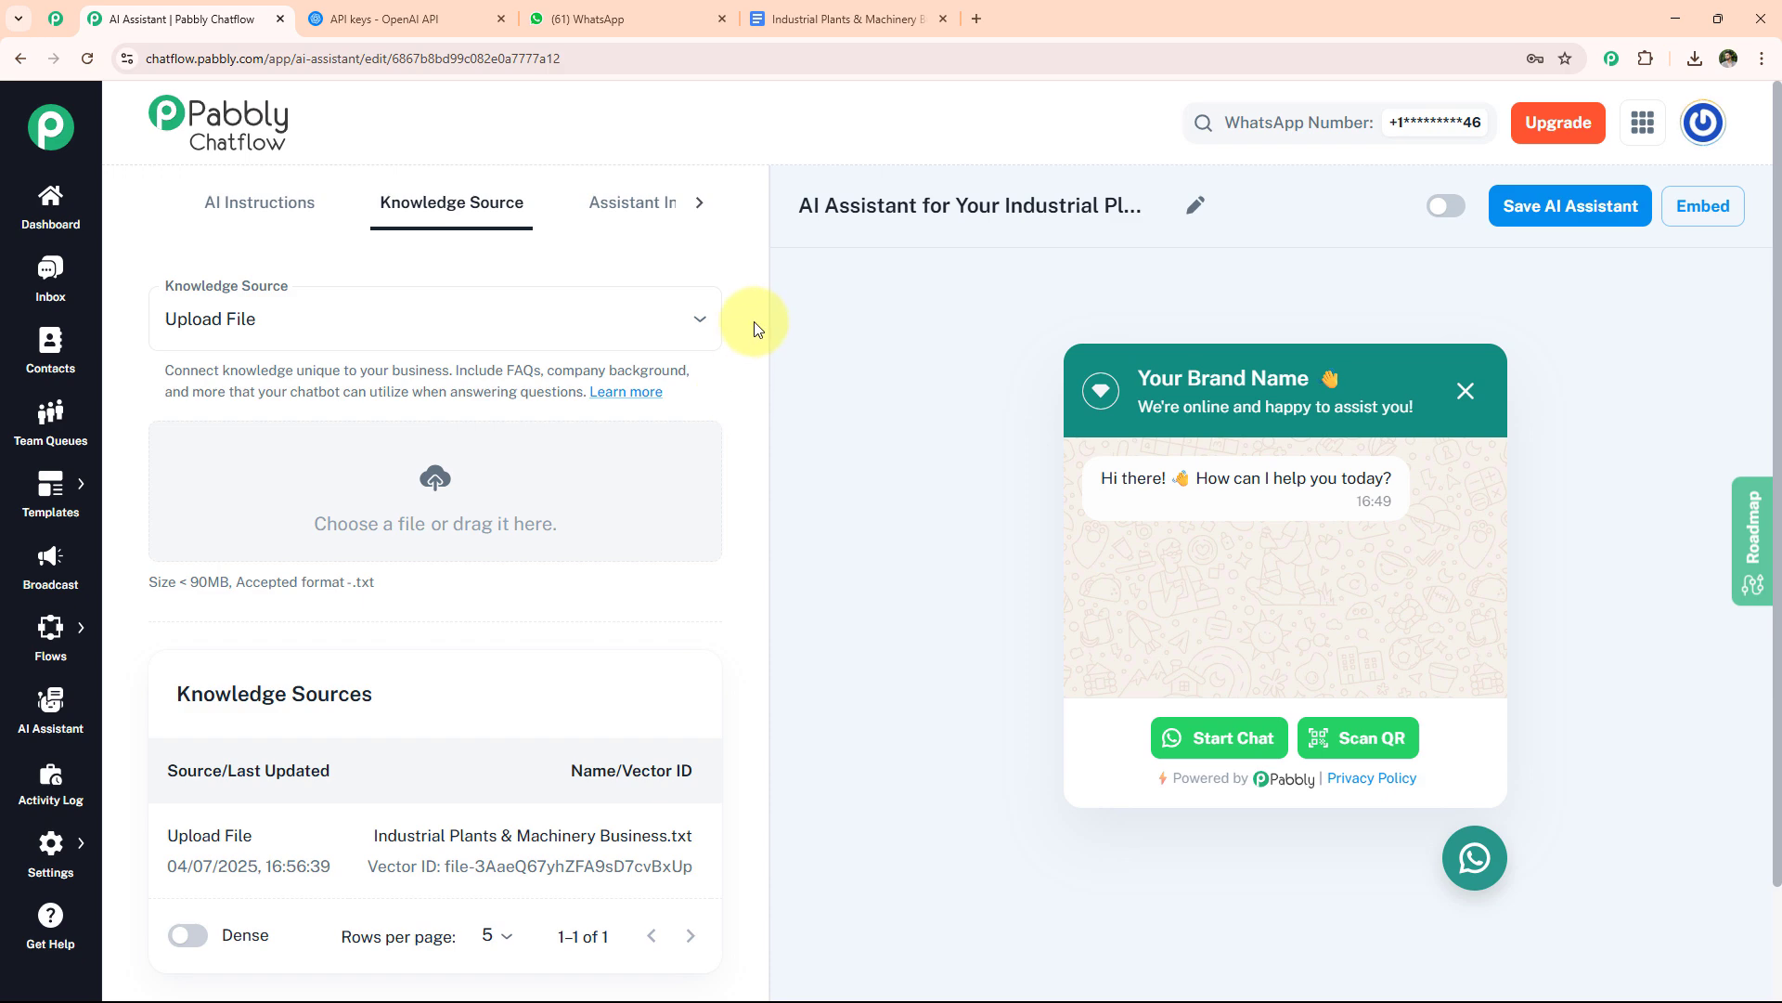
Switch to the Google Docs knowledge base document and look through its services, industries and products sections
{"action": "left_click", "coordinate": [881, 20]}
{"action": "scroll", "coordinate": [1029, 623], "scroll_direction": "down", "scroll_amount": 9}
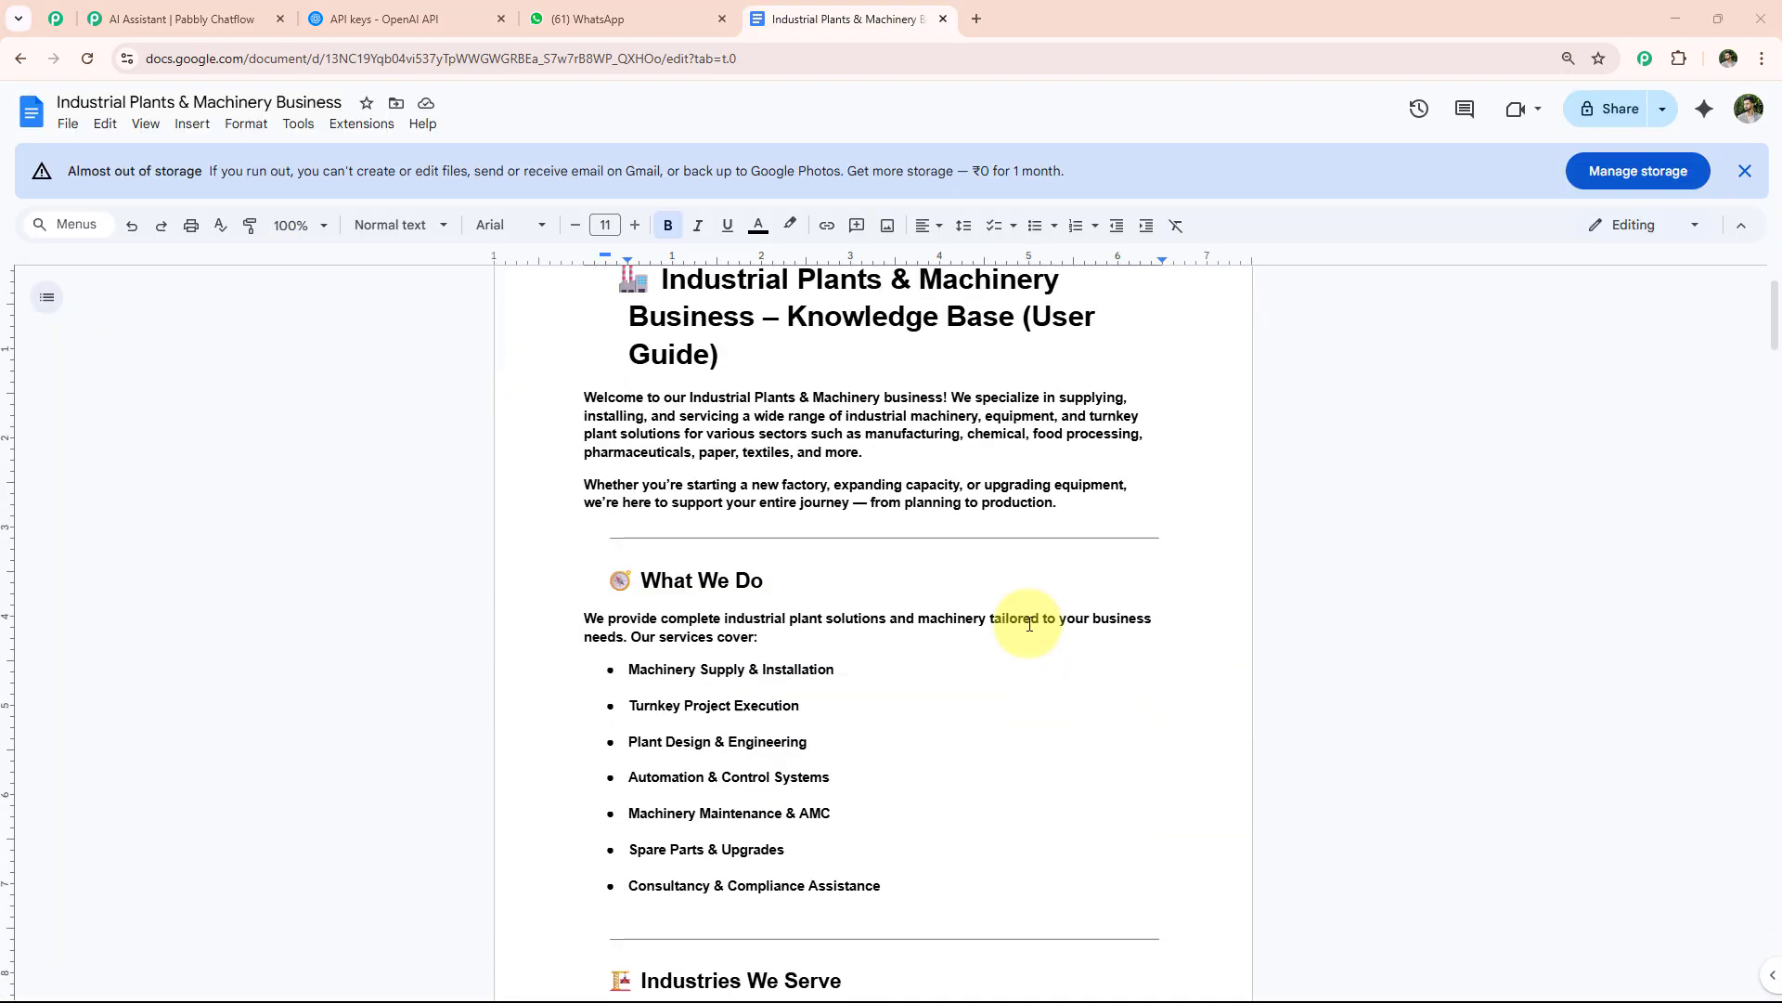
{"action": "scroll", "coordinate": [1029, 623], "scroll_direction": "down", "scroll_amount": 6}
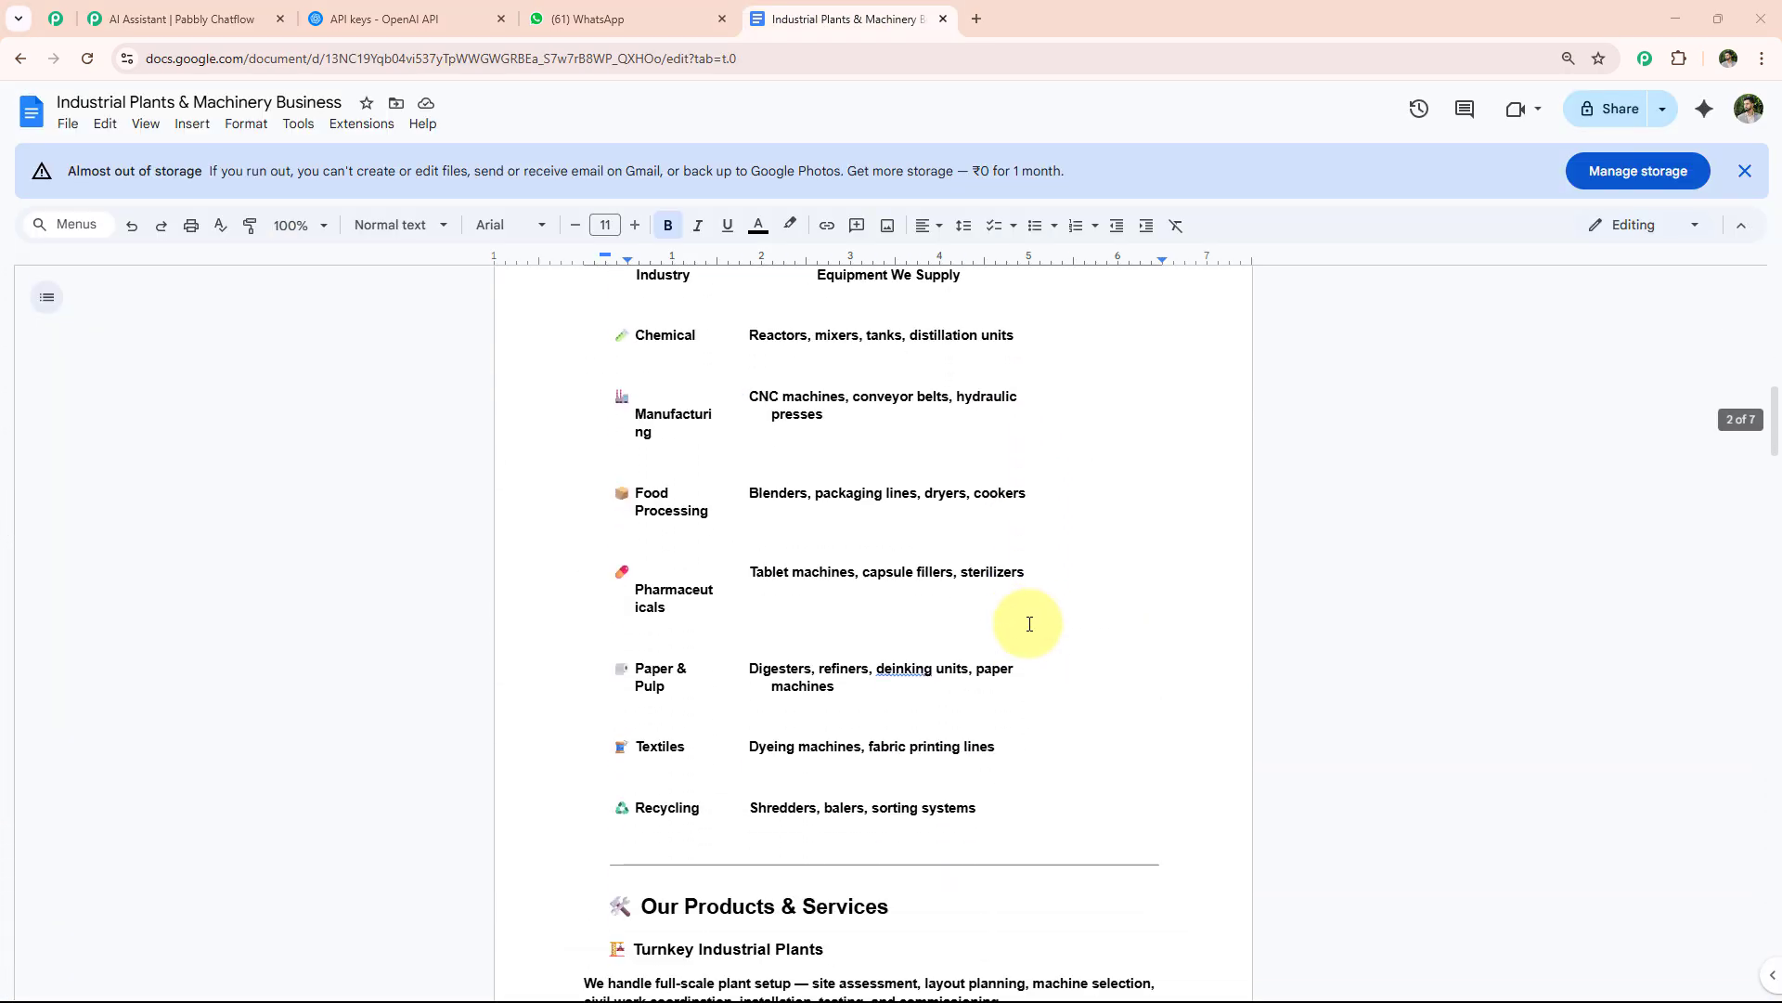
{"action": "scroll", "coordinate": [1027, 621], "scroll_direction": "down", "scroll_amount": 2}
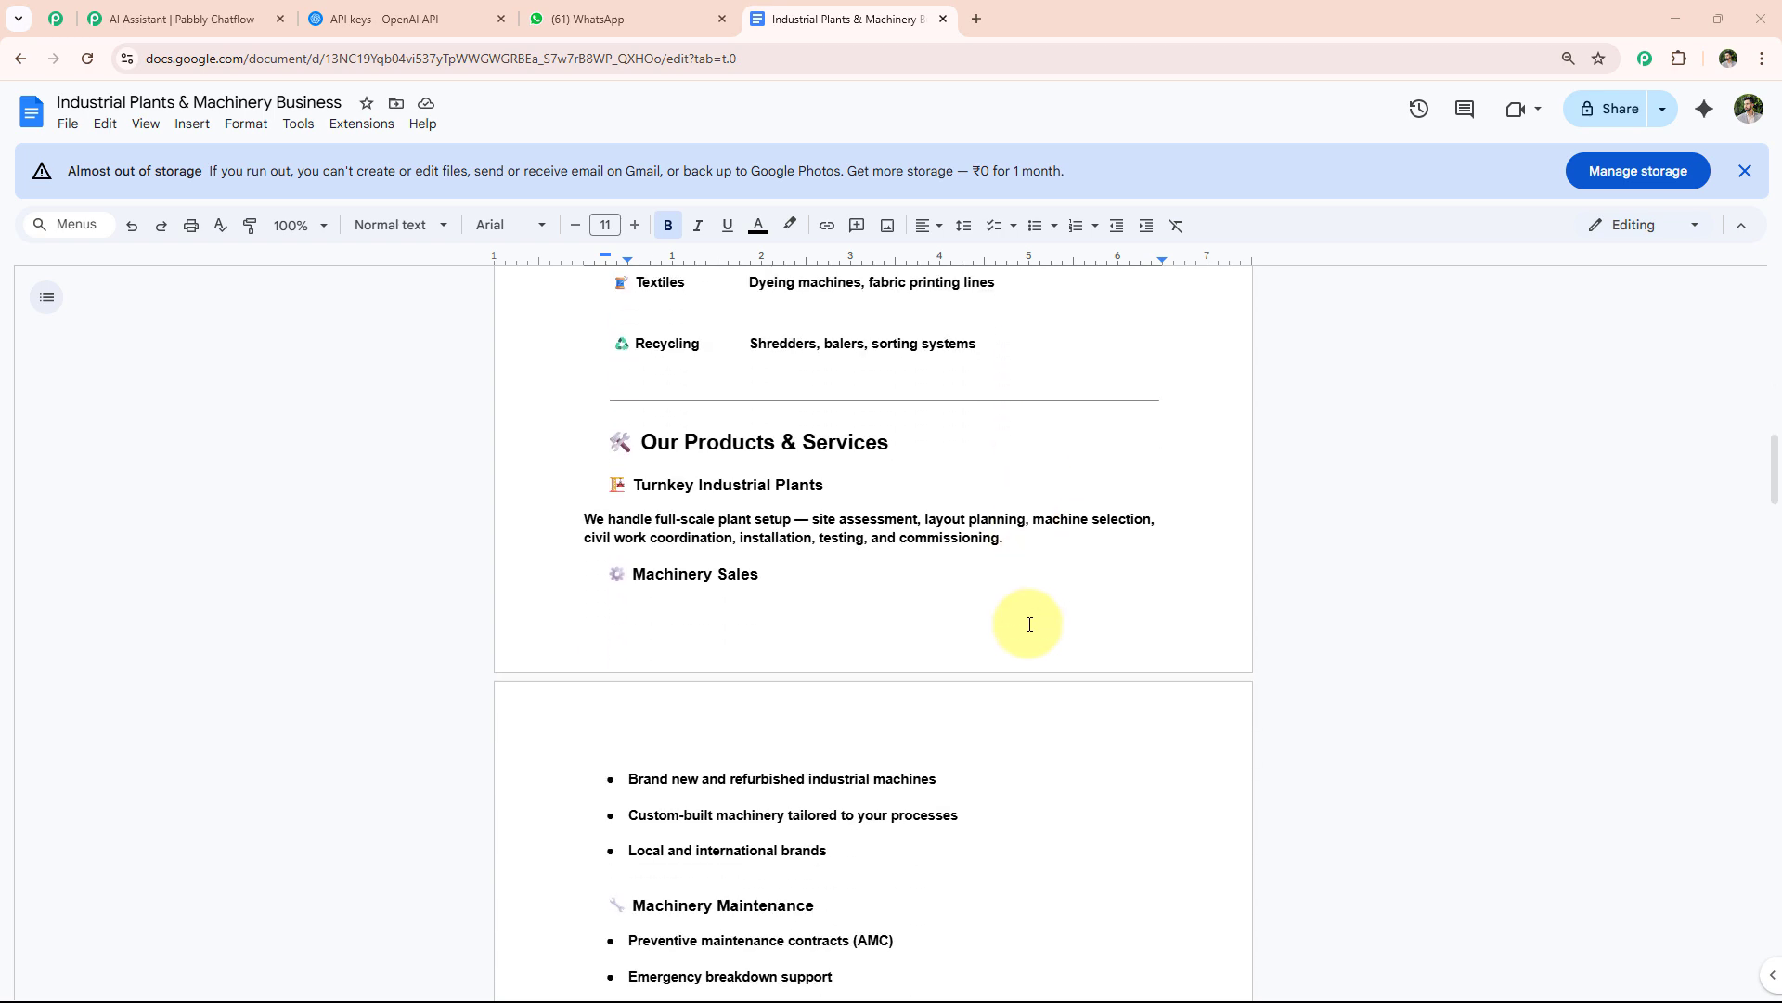
Return to Pabbly Chatflow and set the assistant interface's header display heading to "Industrial Plants & Machinery Business"
{"action": "key", "text": "ctrl+2"}
{"action": "left_click", "coordinate": [617, 202]}
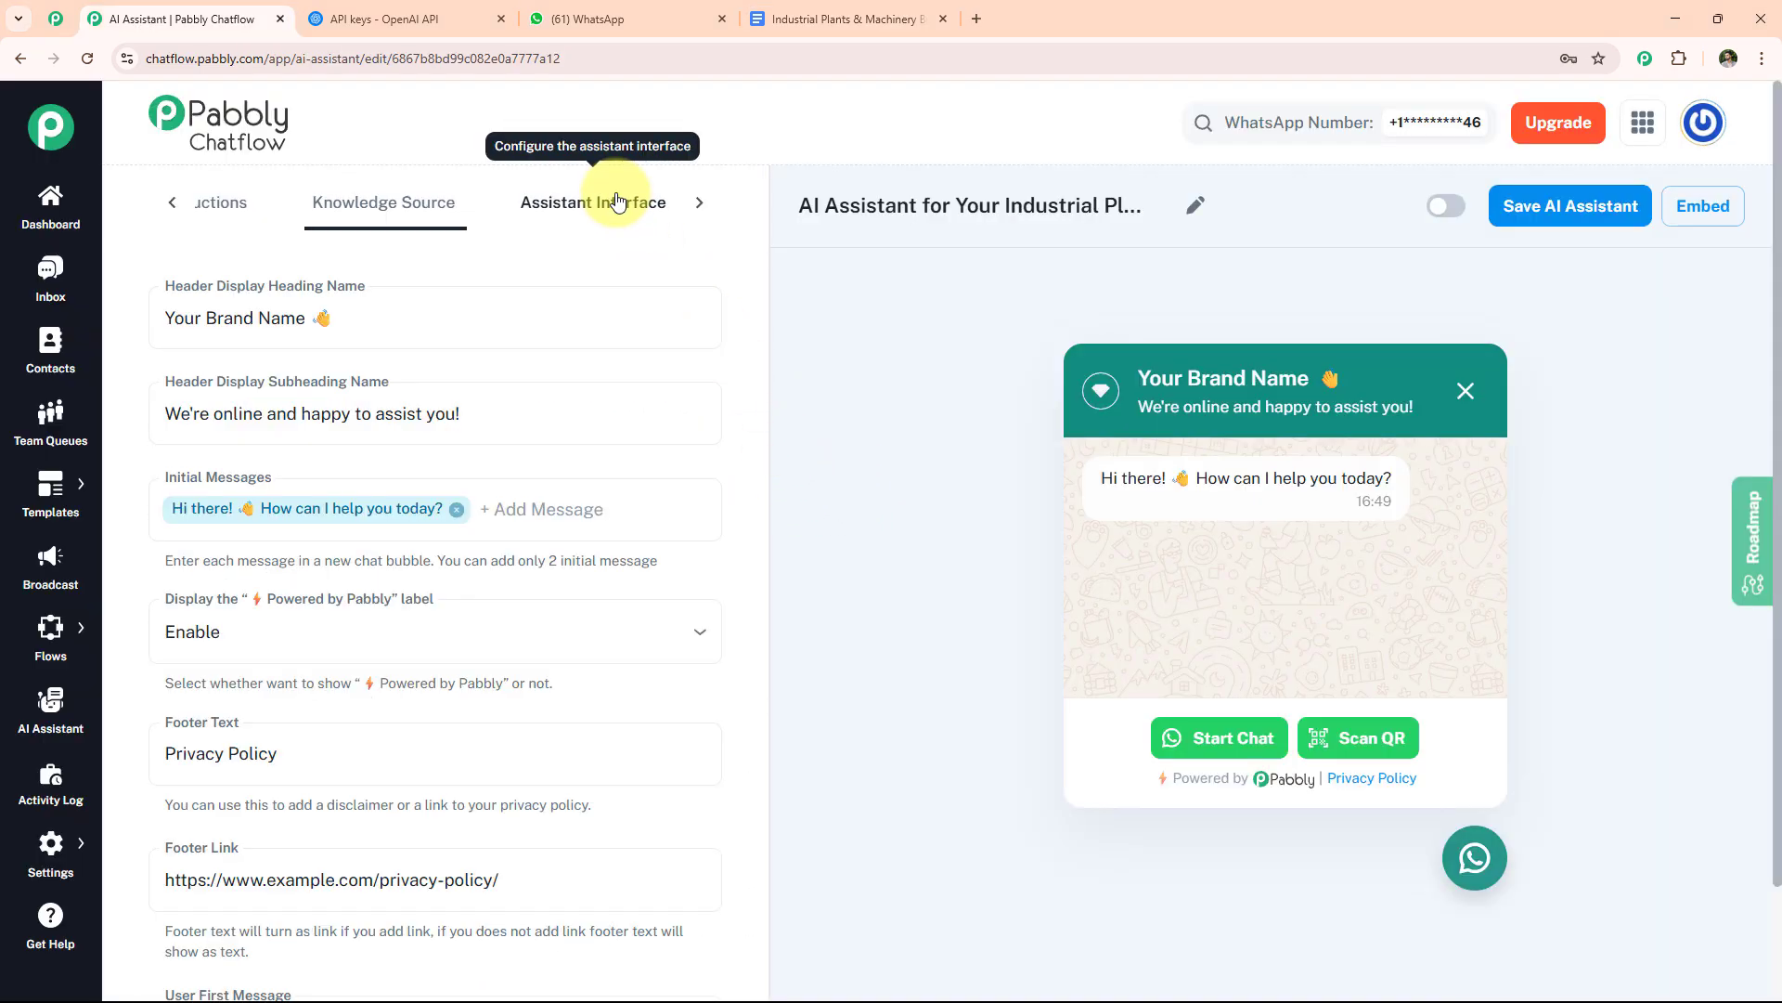
{"action": "left_click_drag", "start_coordinate": [551, 321], "coordinate": [120, 318]}
{"action": "key", "text": "ctrl+v"}
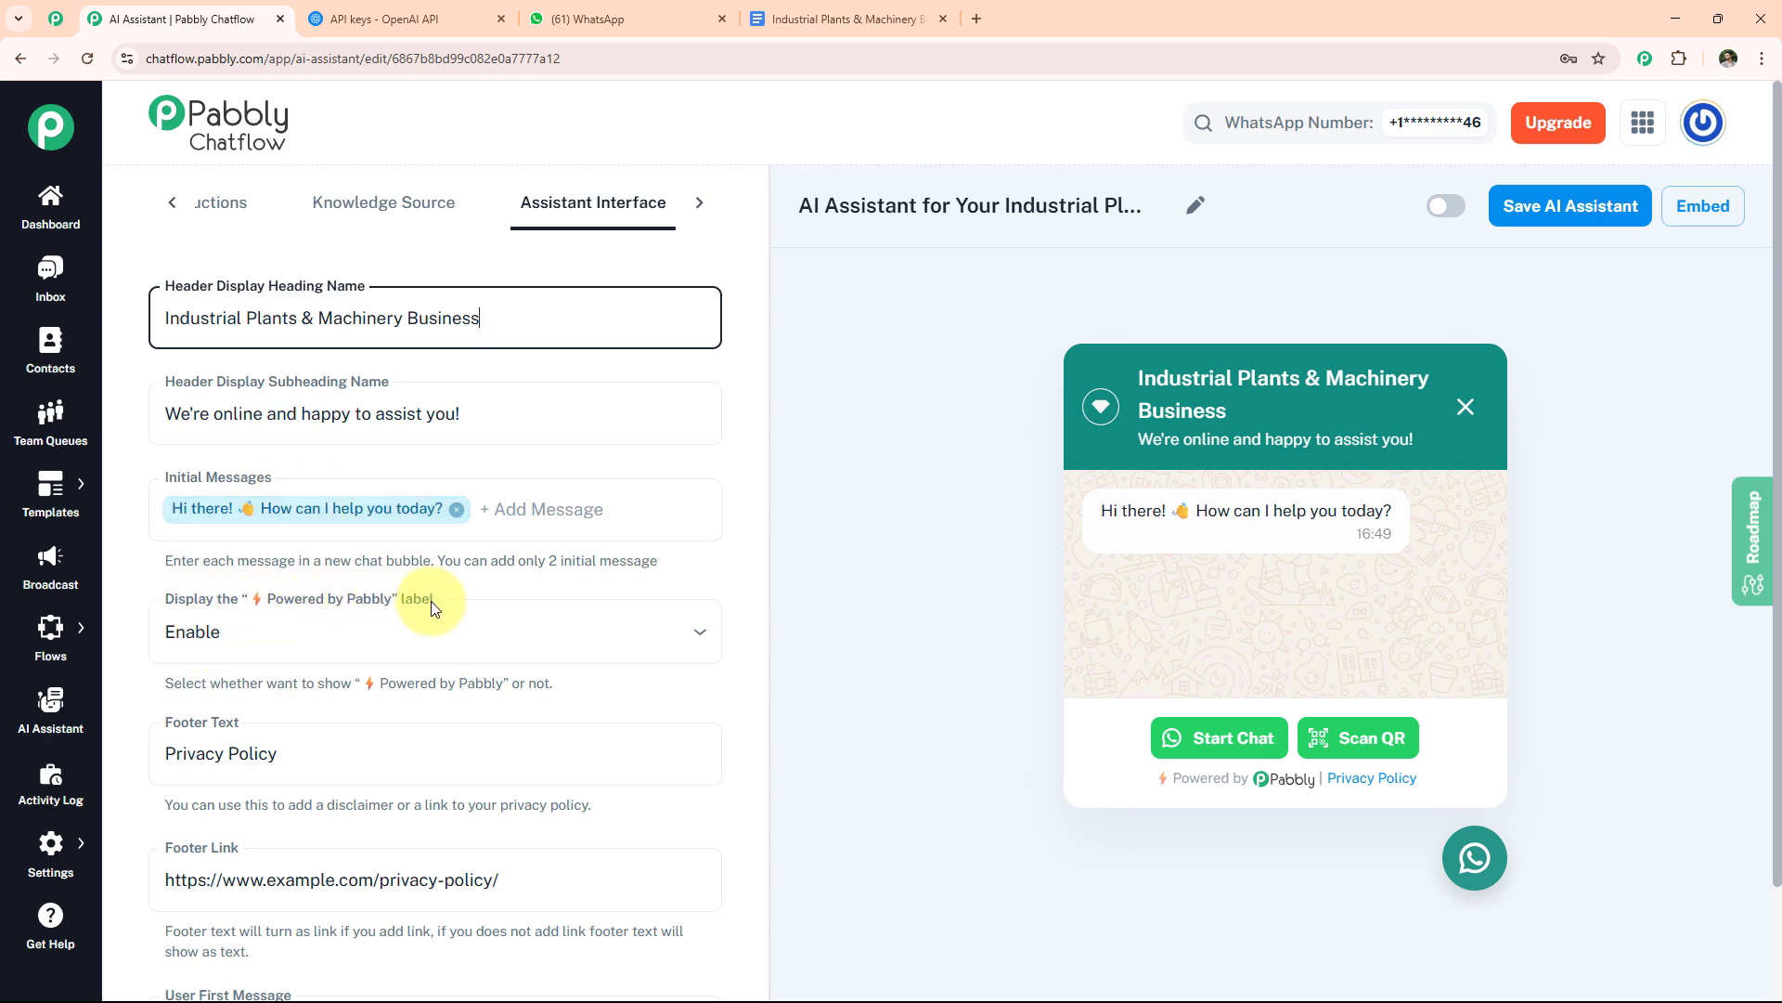
Review the assistant interface's "Powered by Pabbly" label options, footer text, footer link and user first message
{"action": "left_click", "coordinate": [421, 631]}
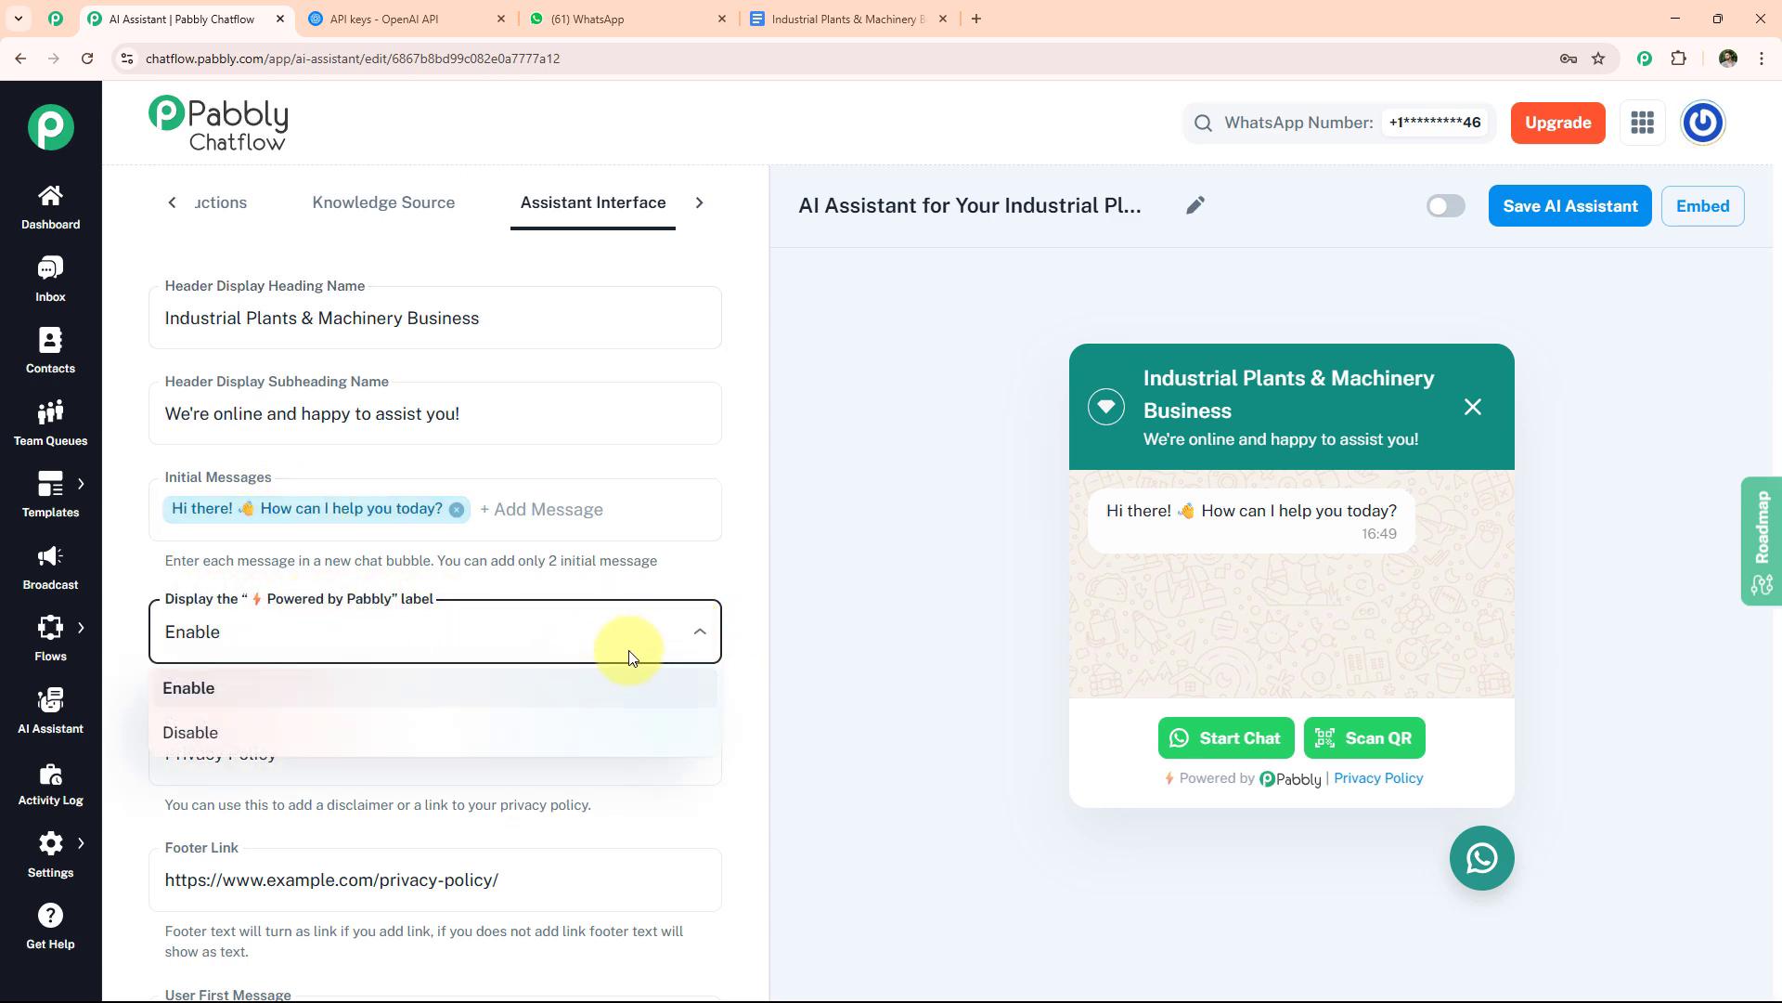
{"action": "left_click", "coordinate": [697, 633]}
{"action": "scroll", "coordinate": [641, 687], "scroll_direction": "down", "scroll_amount": 1}
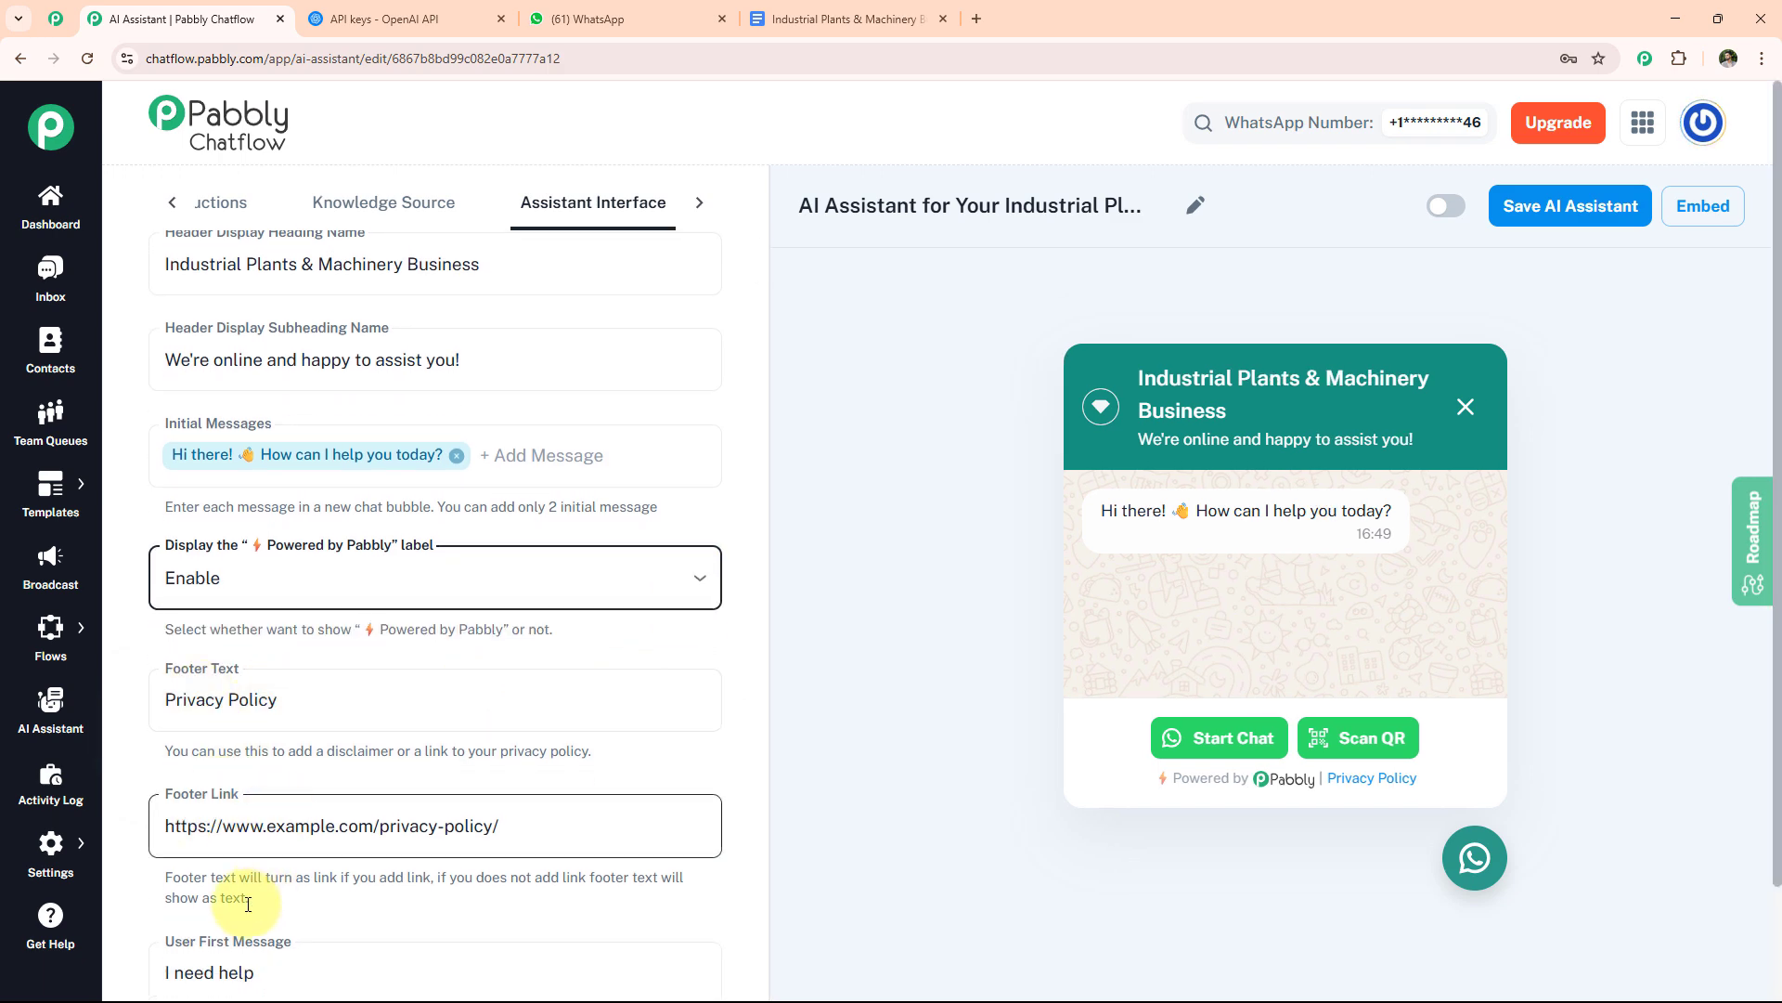
{"action": "scroll", "coordinate": [241, 901], "scroll_direction": "down", "scroll_amount": 2}
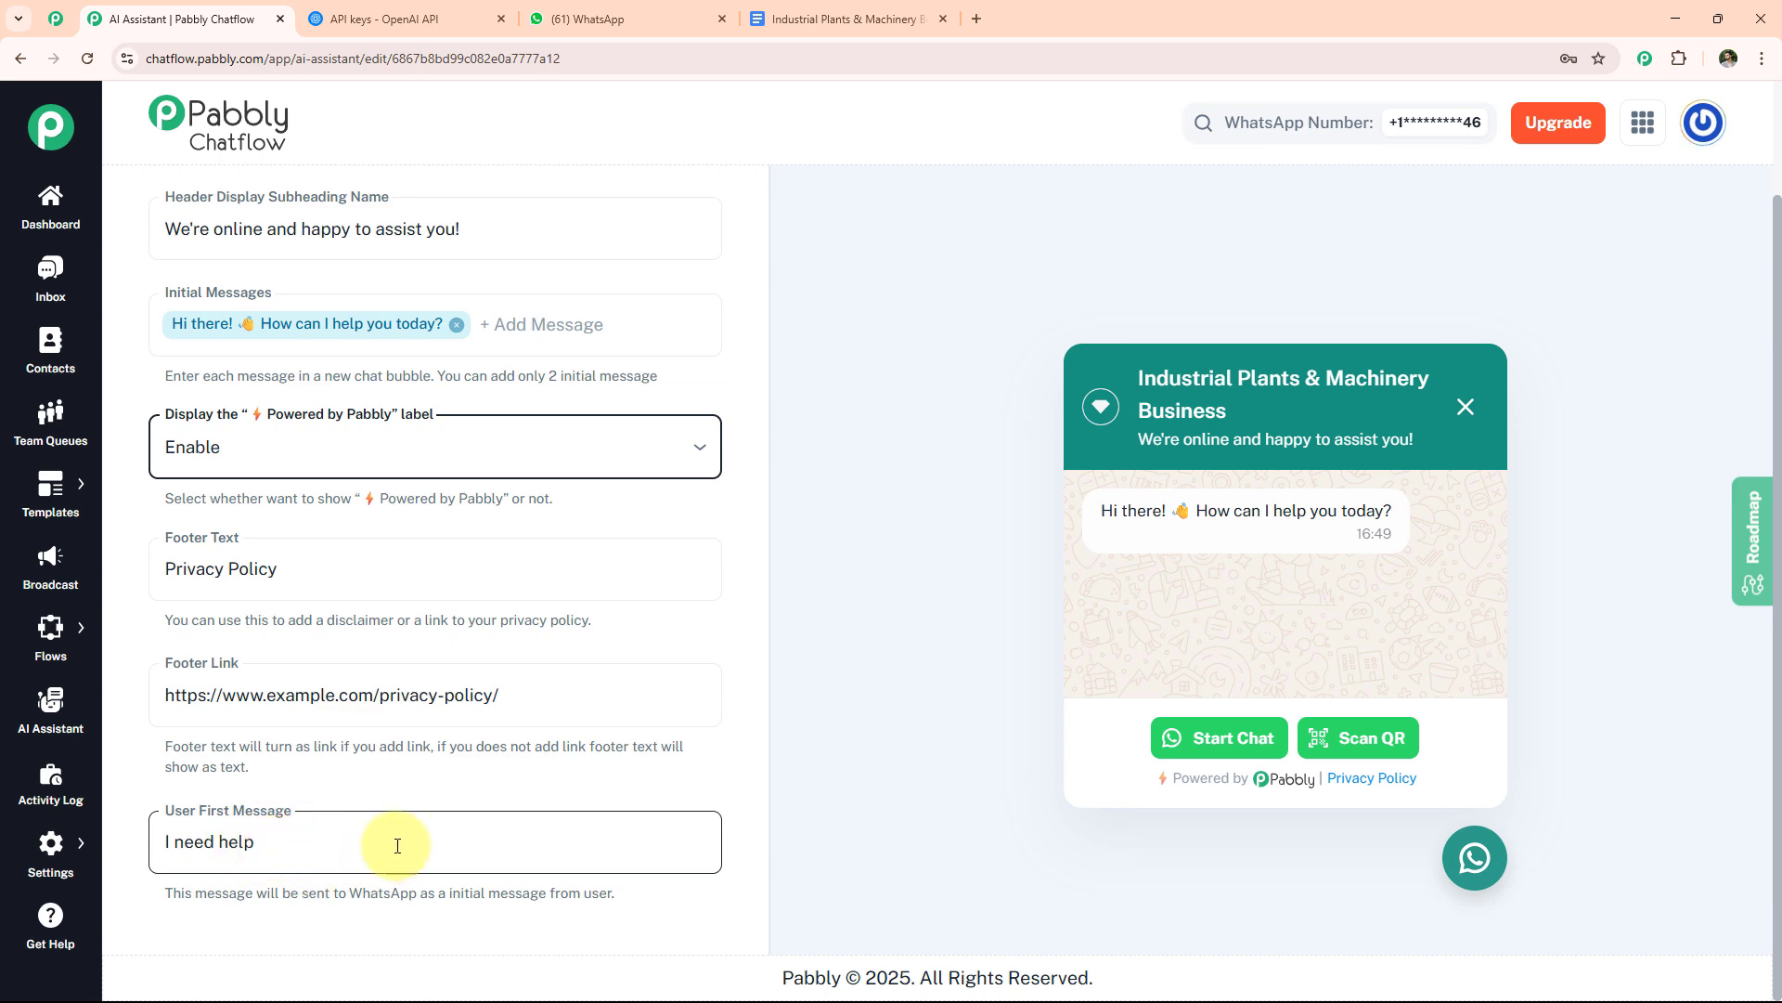
{"action": "scroll", "coordinate": [397, 844], "scroll_direction": "up", "scroll_amount": 3}
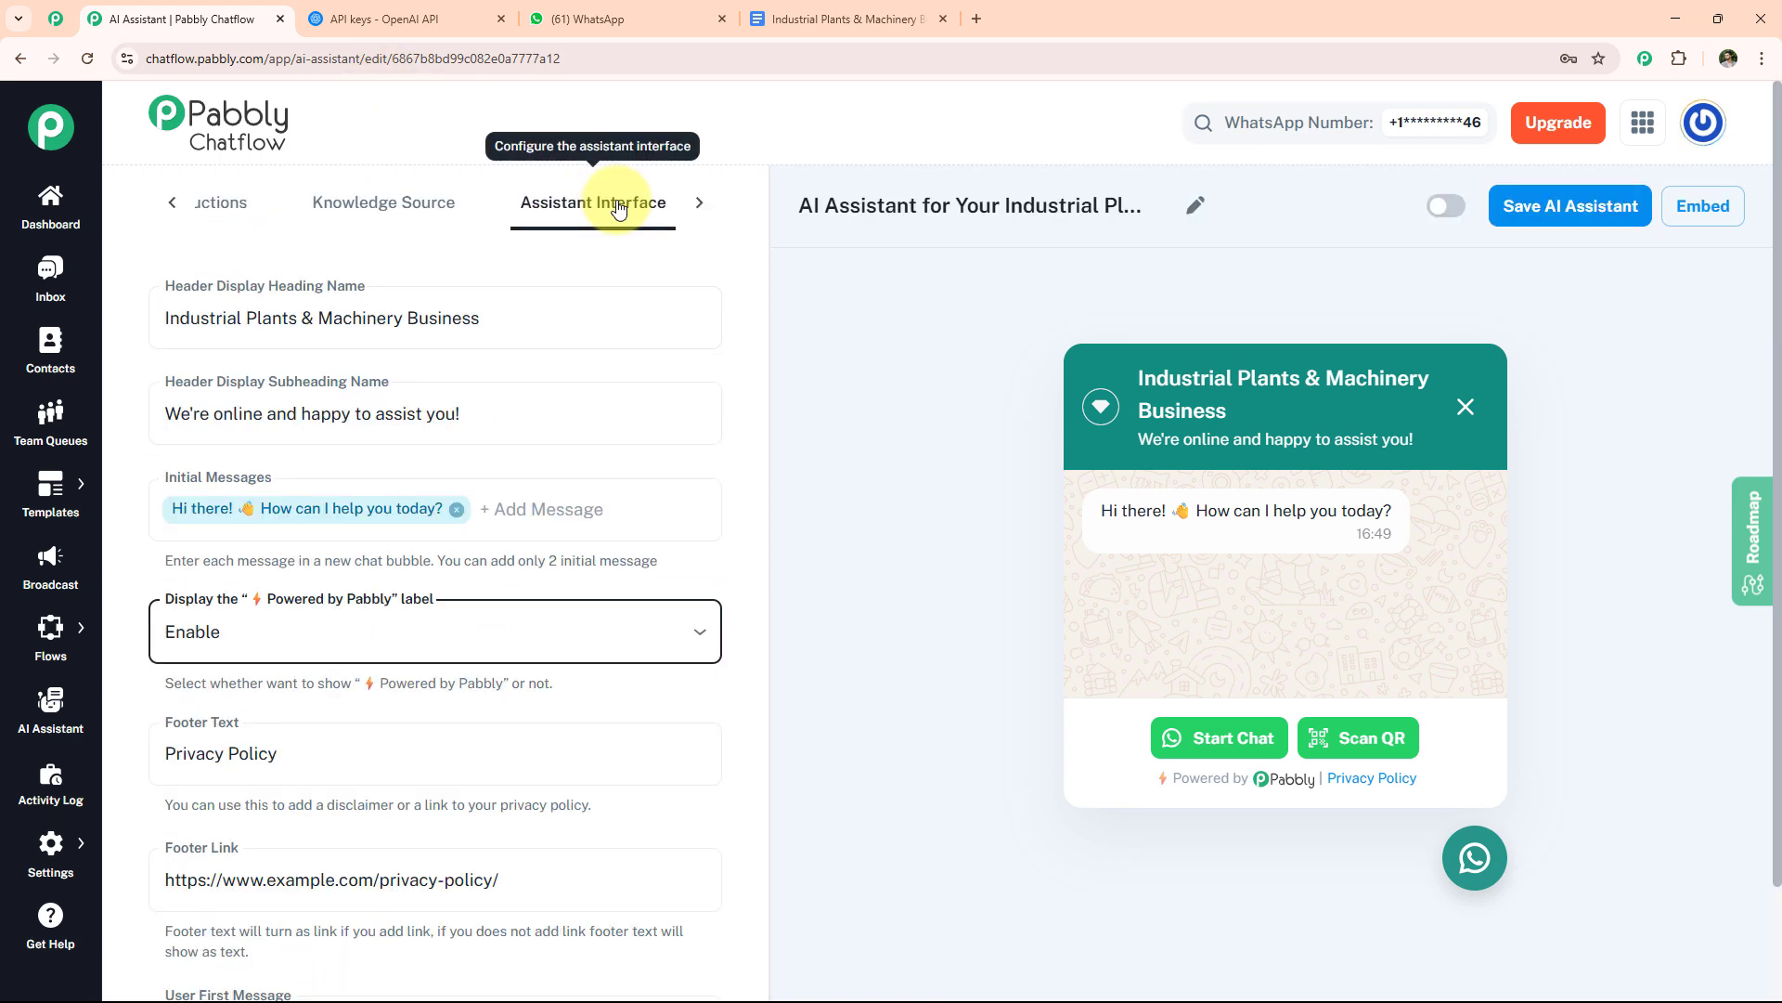
Review the assistant's styling, keeping the Light theme mode and looking through the shape, color and picture settings
{"action": "left_click", "coordinate": [639, 216]}
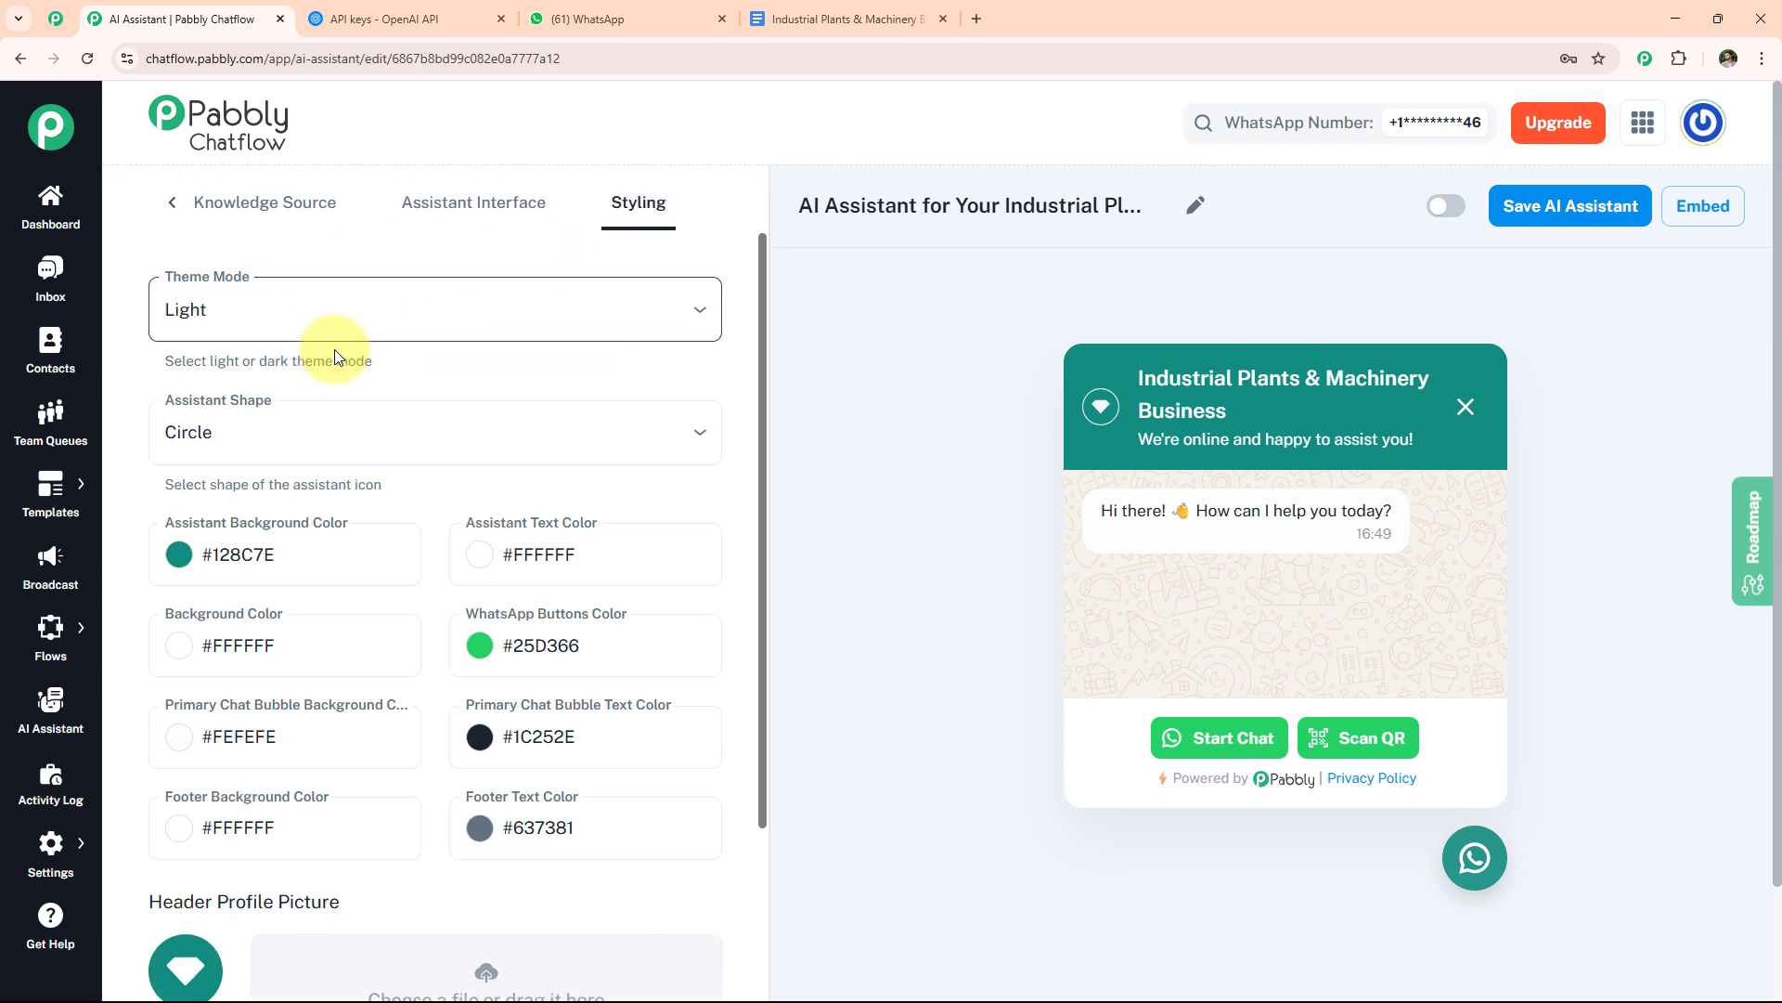
{"action": "left_click", "coordinate": [685, 310]}
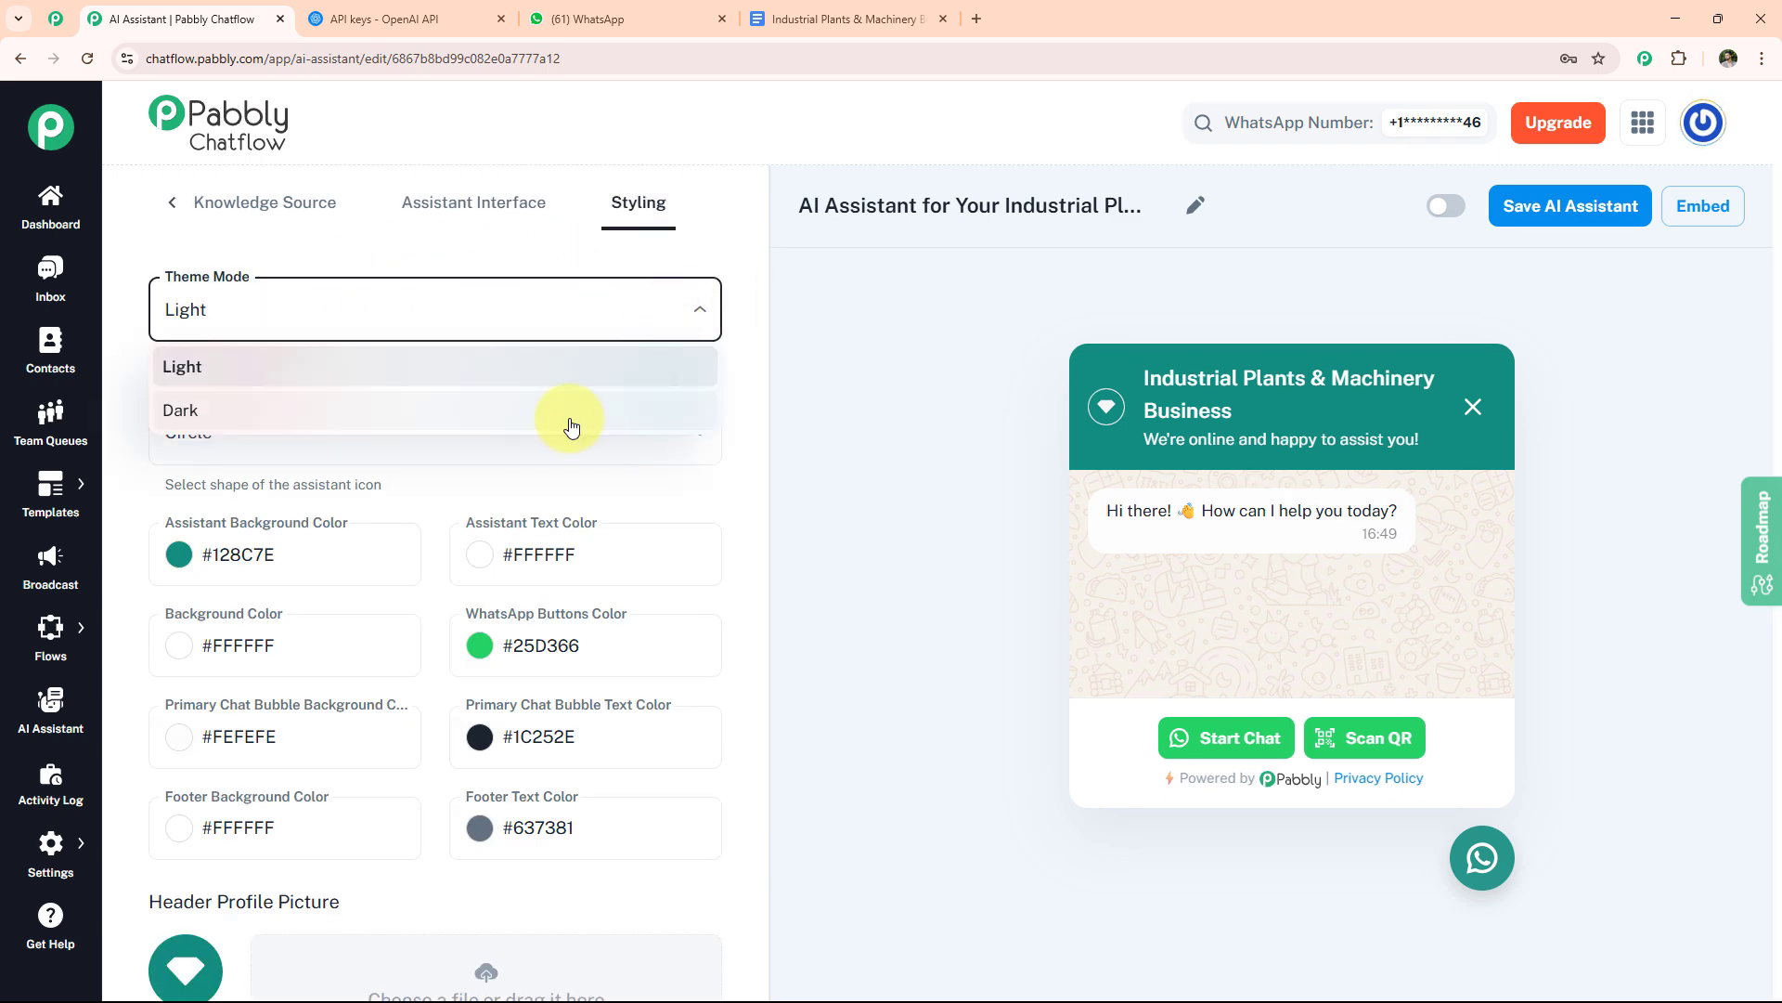
{"action": "left_click", "coordinate": [585, 365]}
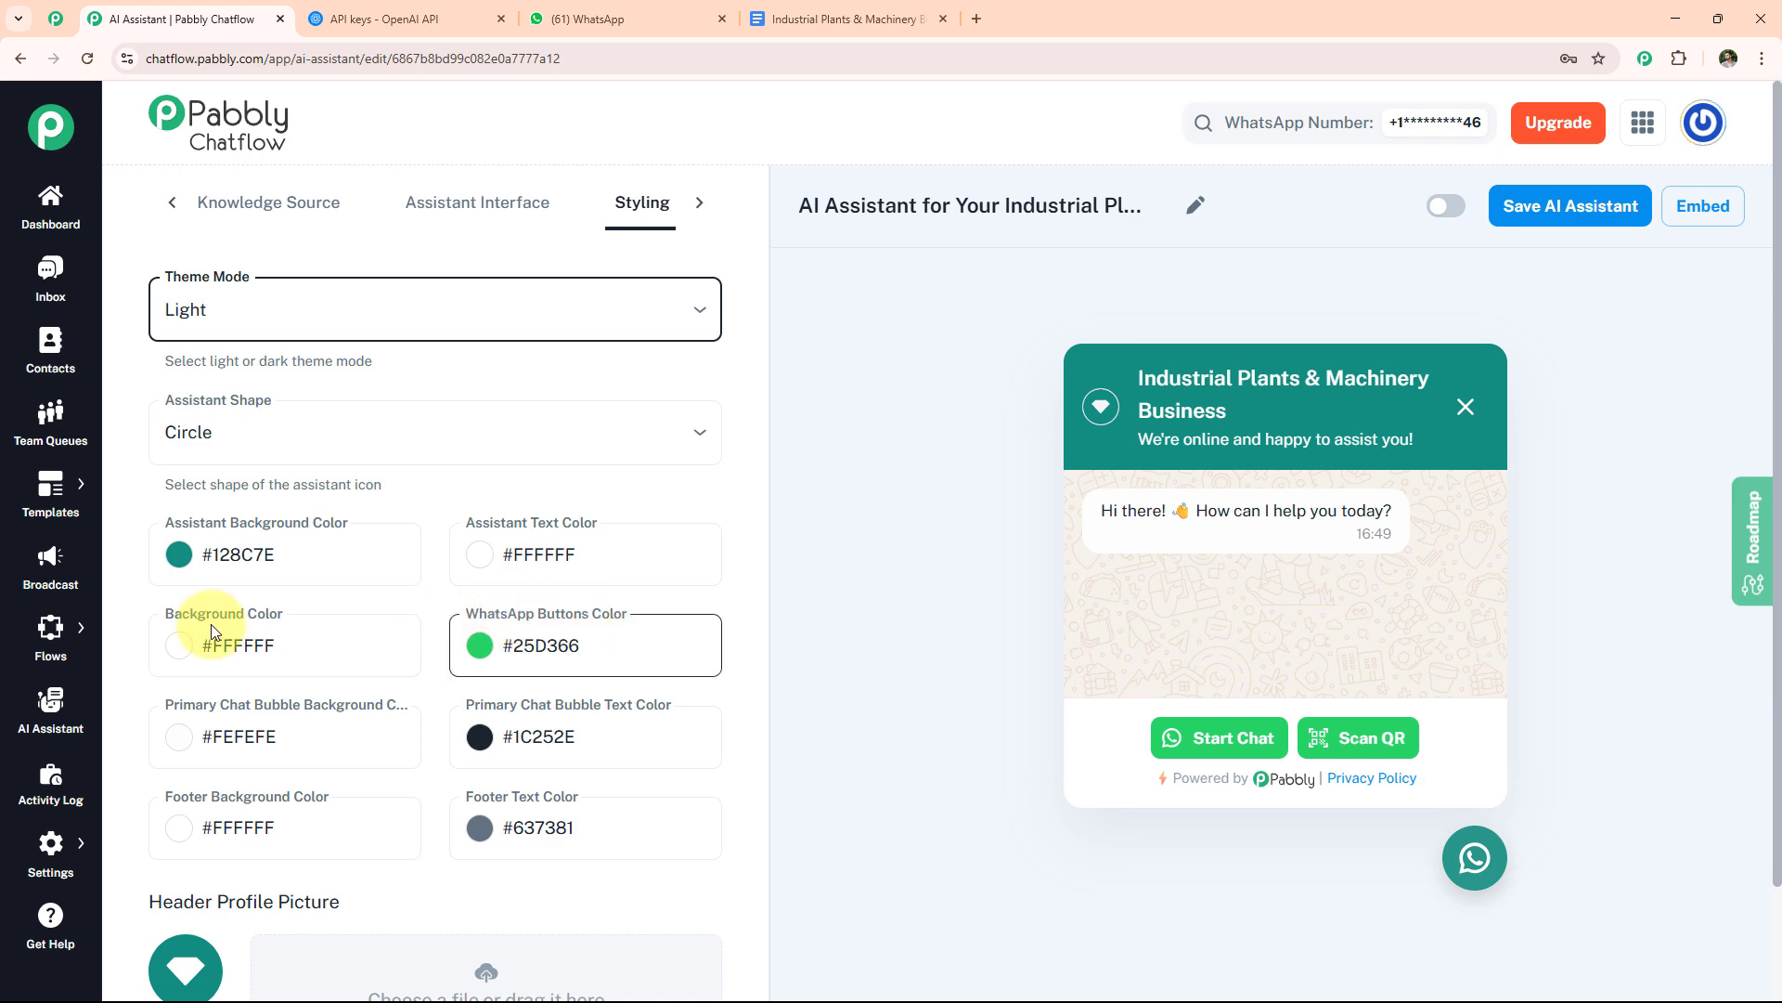
{"action": "scroll", "coordinate": [279, 620], "scroll_direction": "down", "scroll_amount": 4}
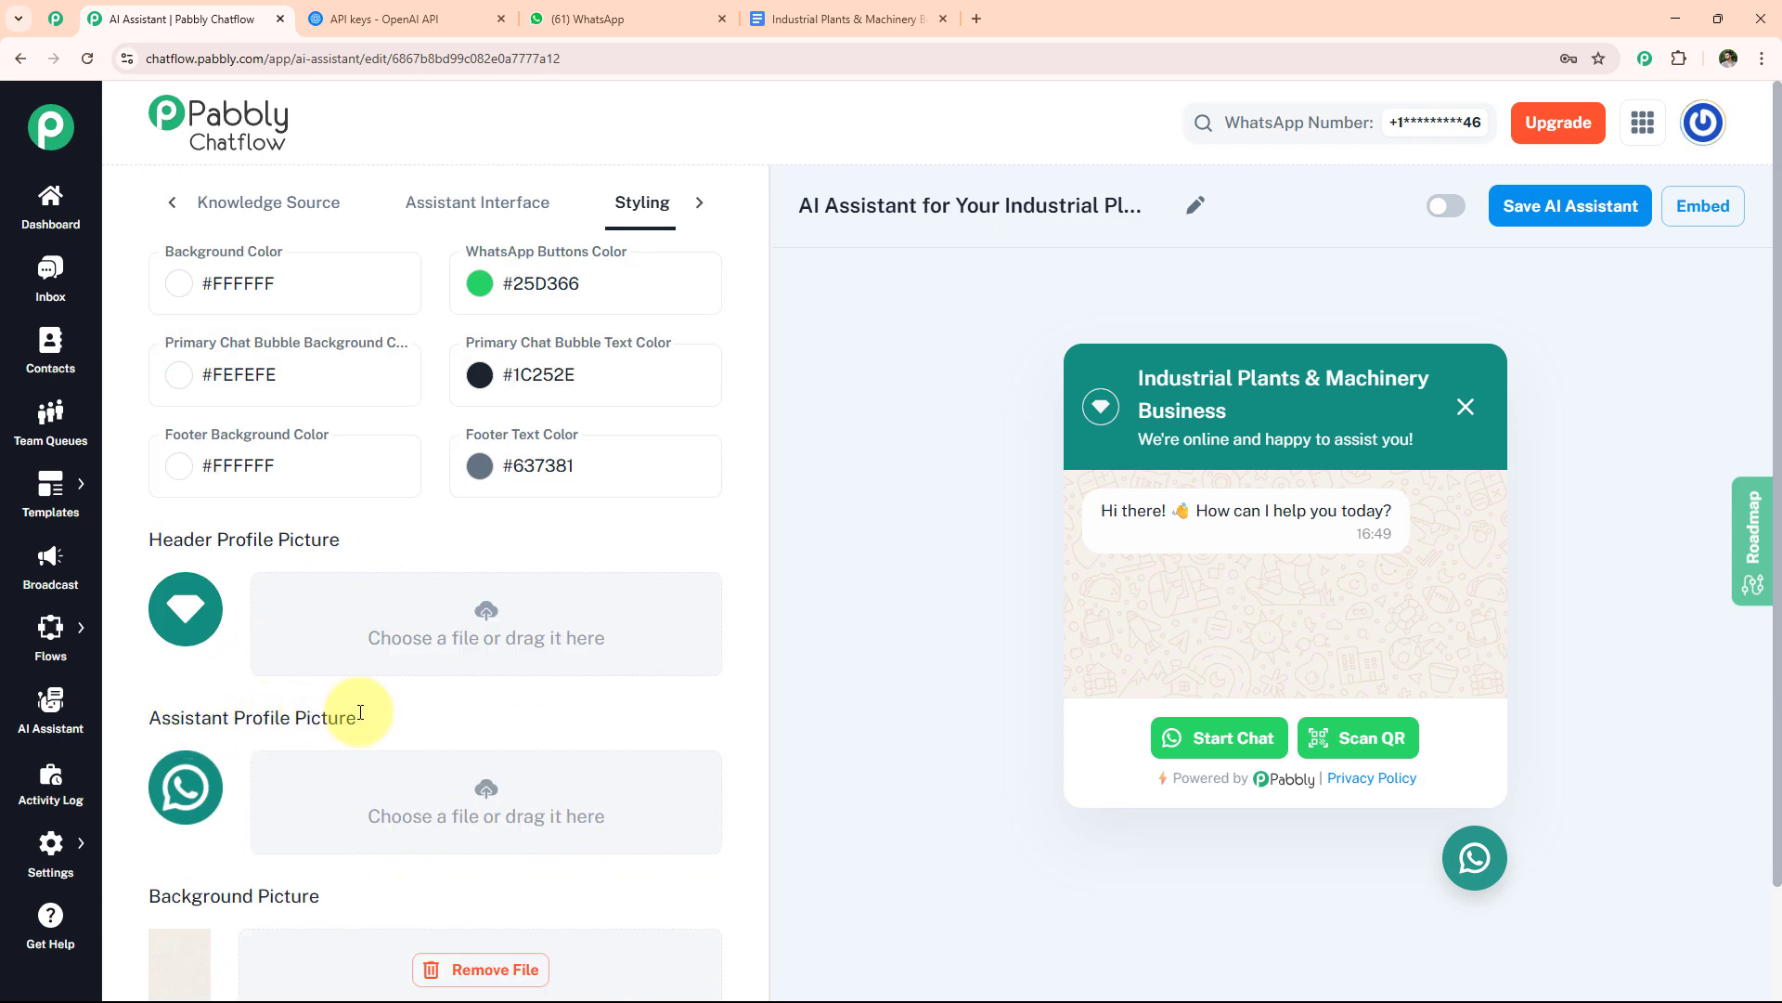
{"action": "scroll", "coordinate": [371, 685], "scroll_direction": "down", "scroll_amount": 2}
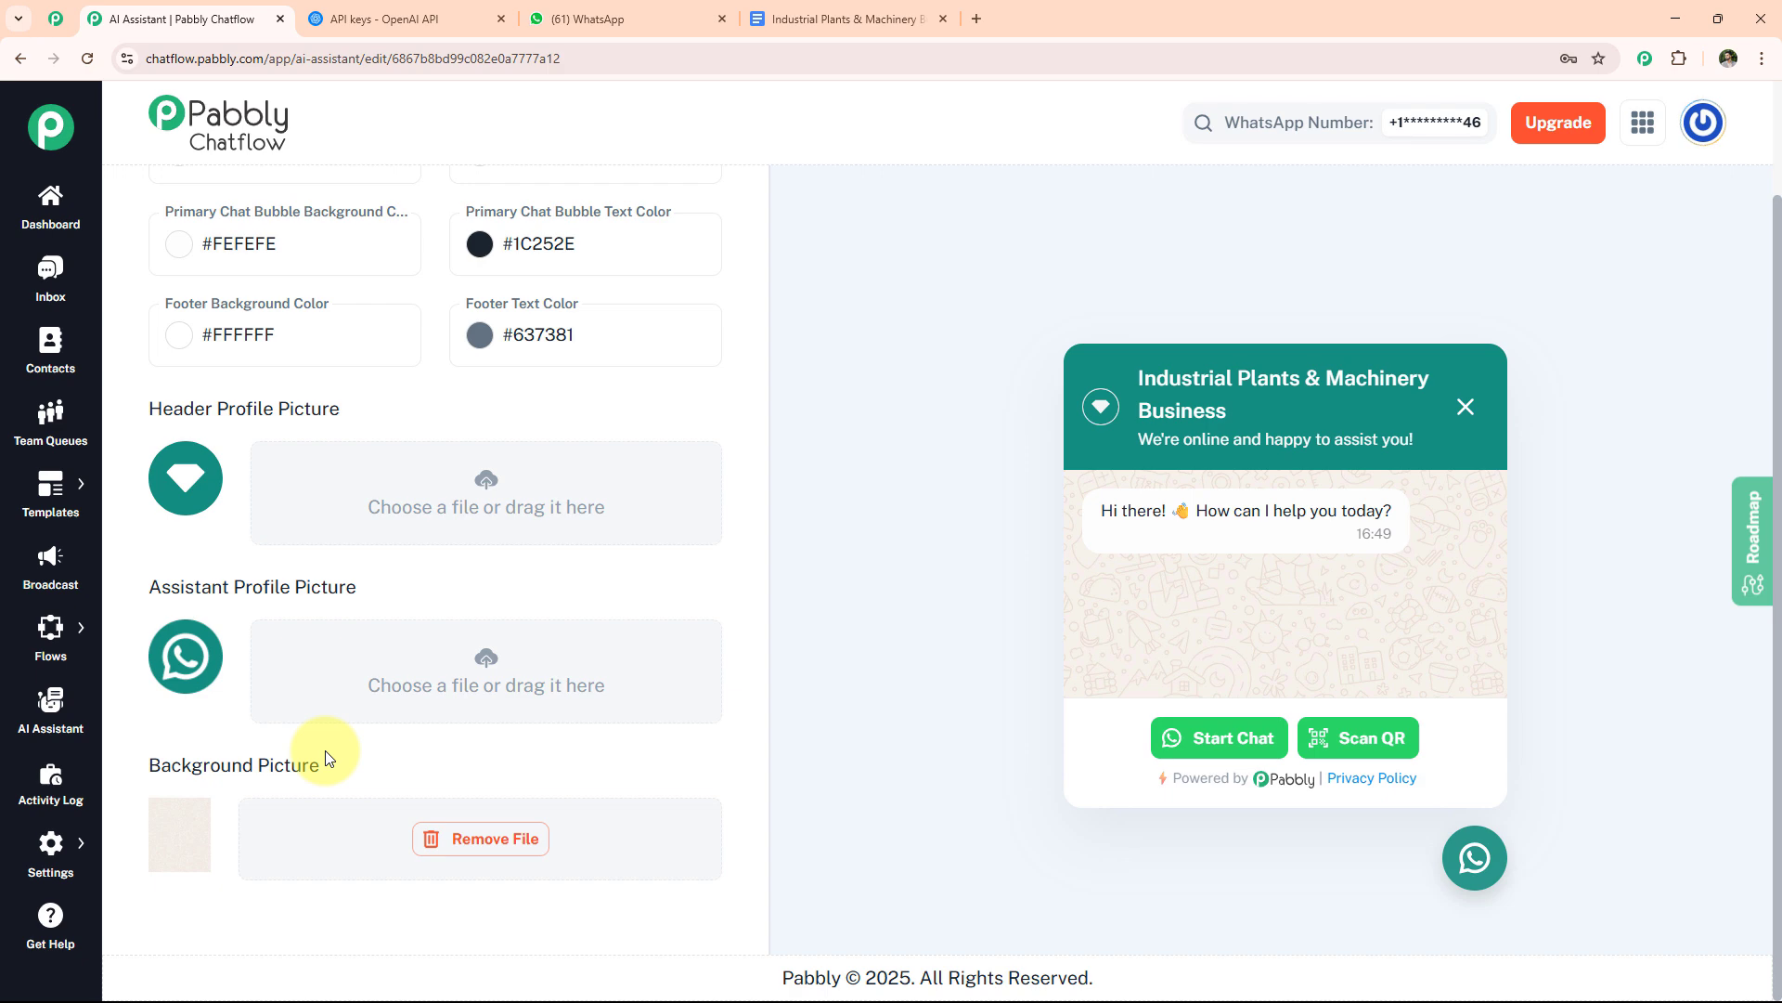
Activate the AI assistant and save its configuration
{"action": "scroll", "coordinate": [1184, 356], "scroll_direction": "up", "scroll_amount": 2}
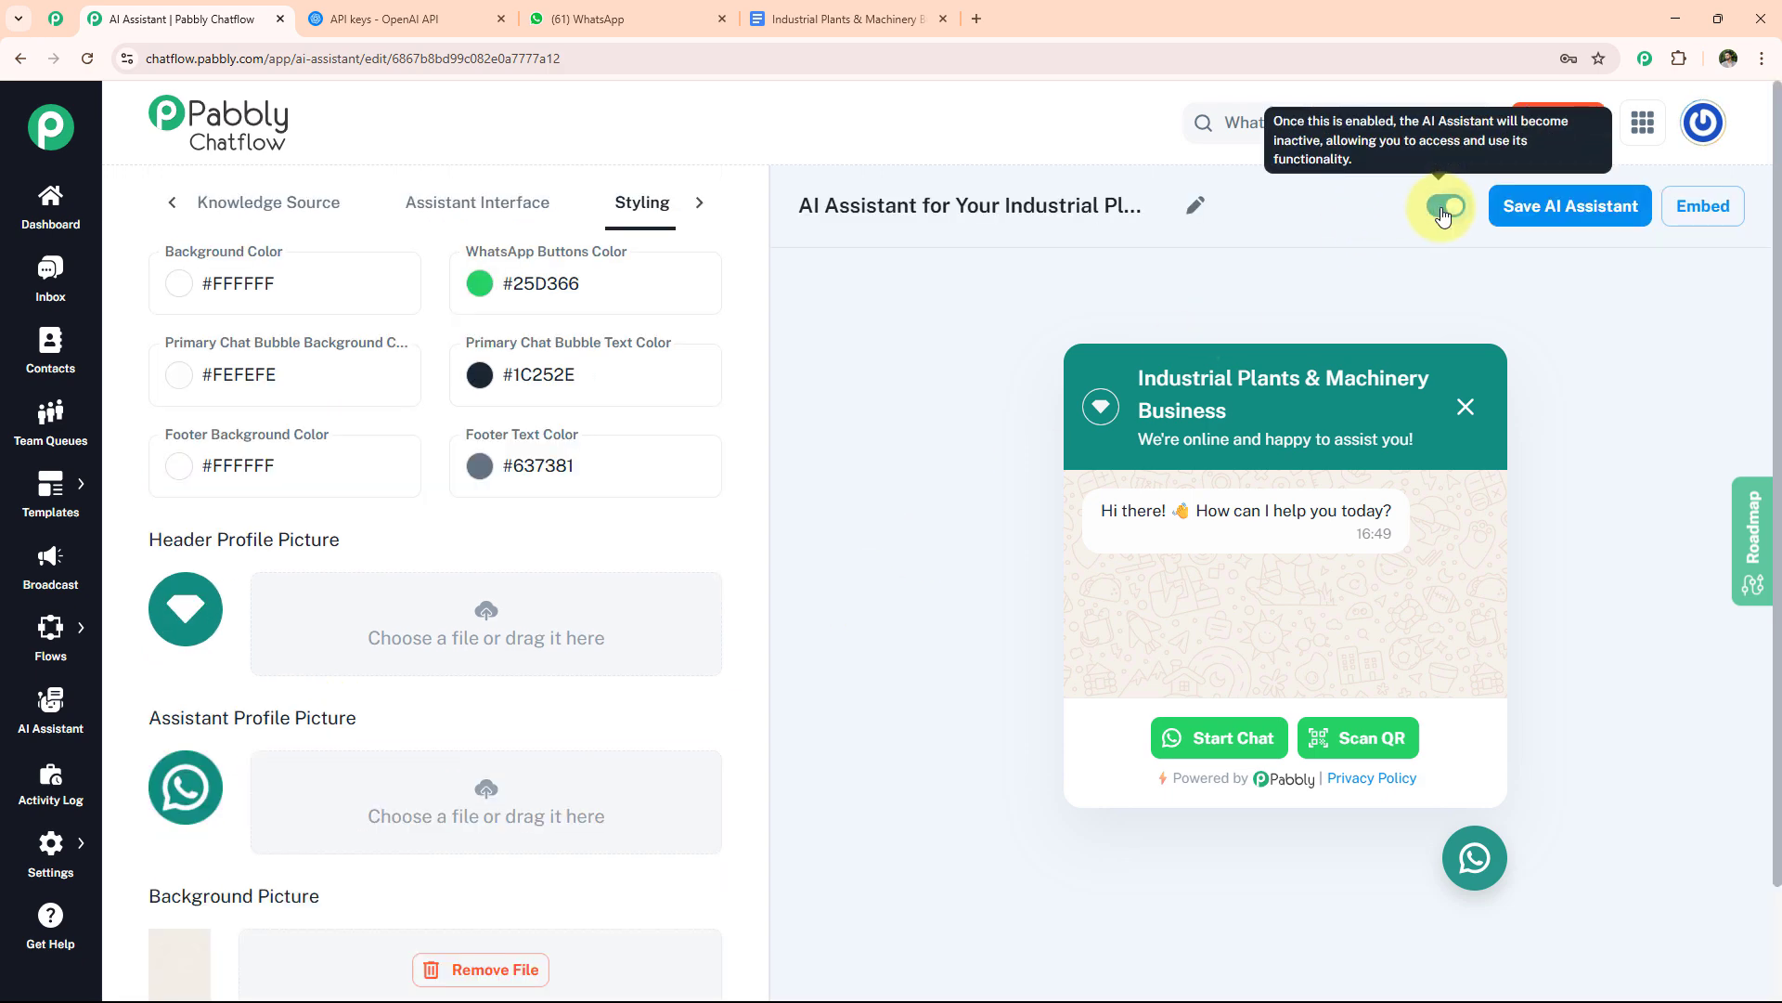
{"action": "left_click", "coordinate": [1530, 211]}
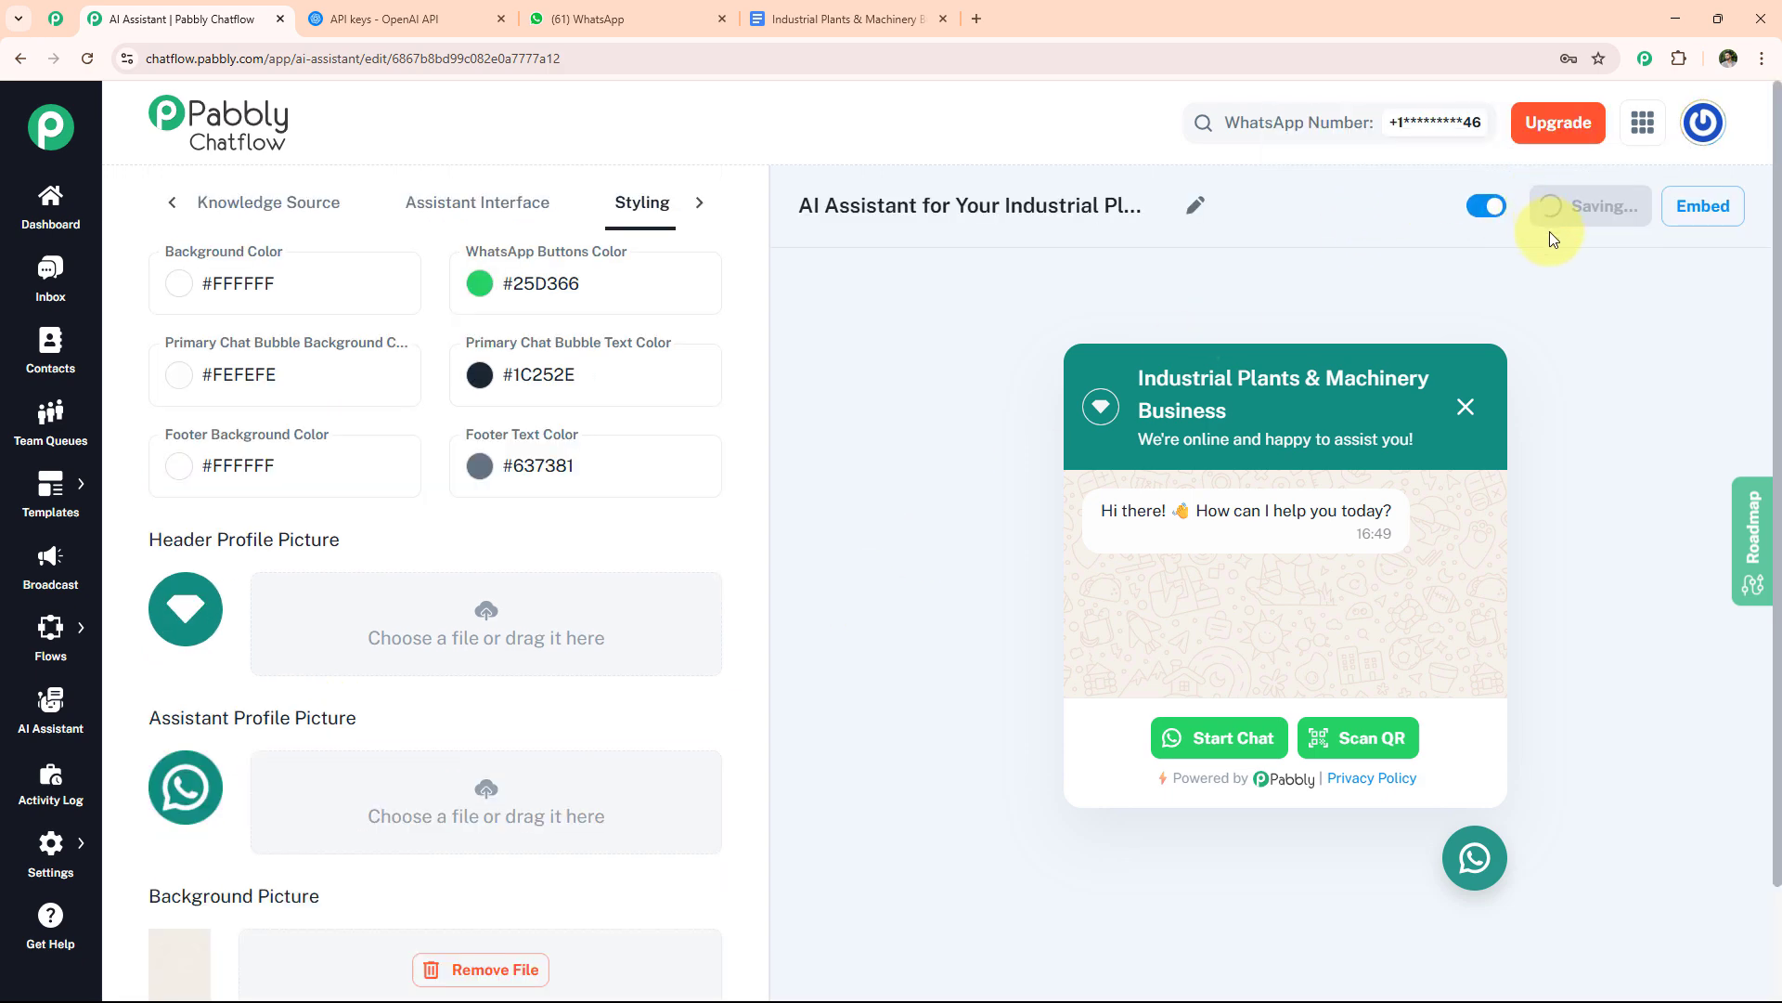
Open the contact's chat in the Inbox and enable "AI Assistant for Your Industrial Plants & Machinery Business" for it
{"action": "left_click", "coordinate": [50, 277]}
{"action": "left_click", "coordinate": [326, 413]}
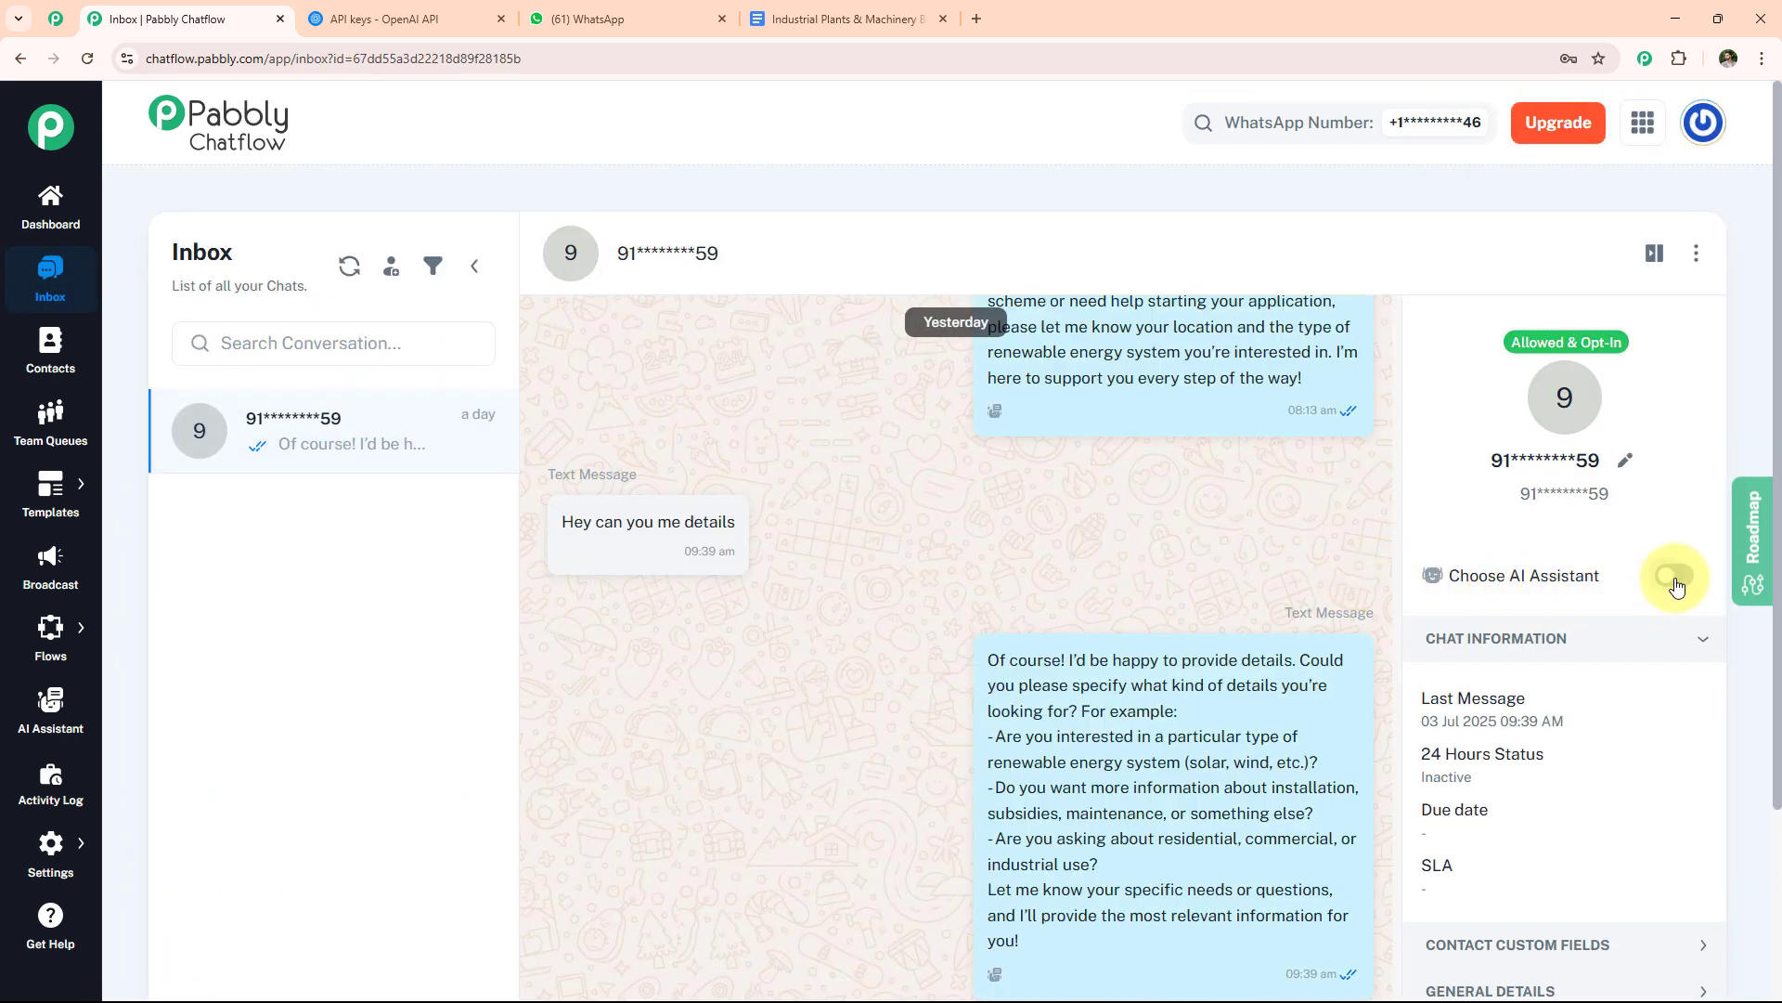
{"action": "left_click", "coordinate": [1676, 580]}
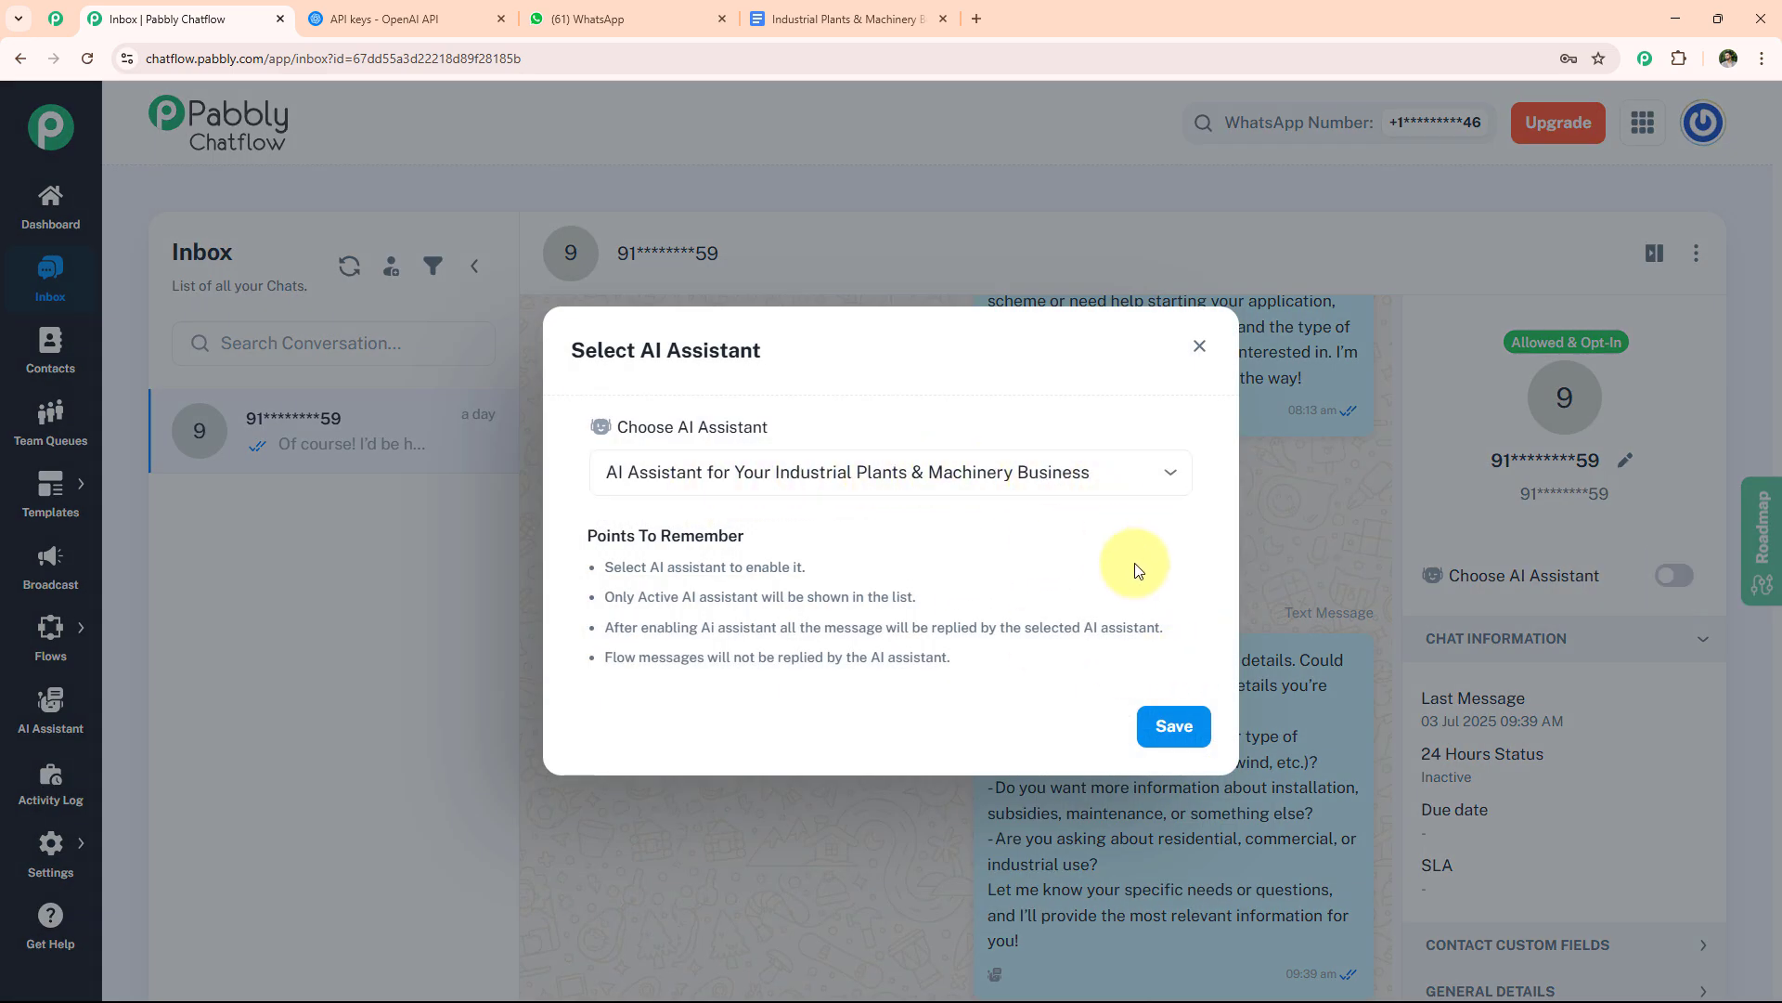
{"action": "left_click", "coordinate": [1170, 726]}
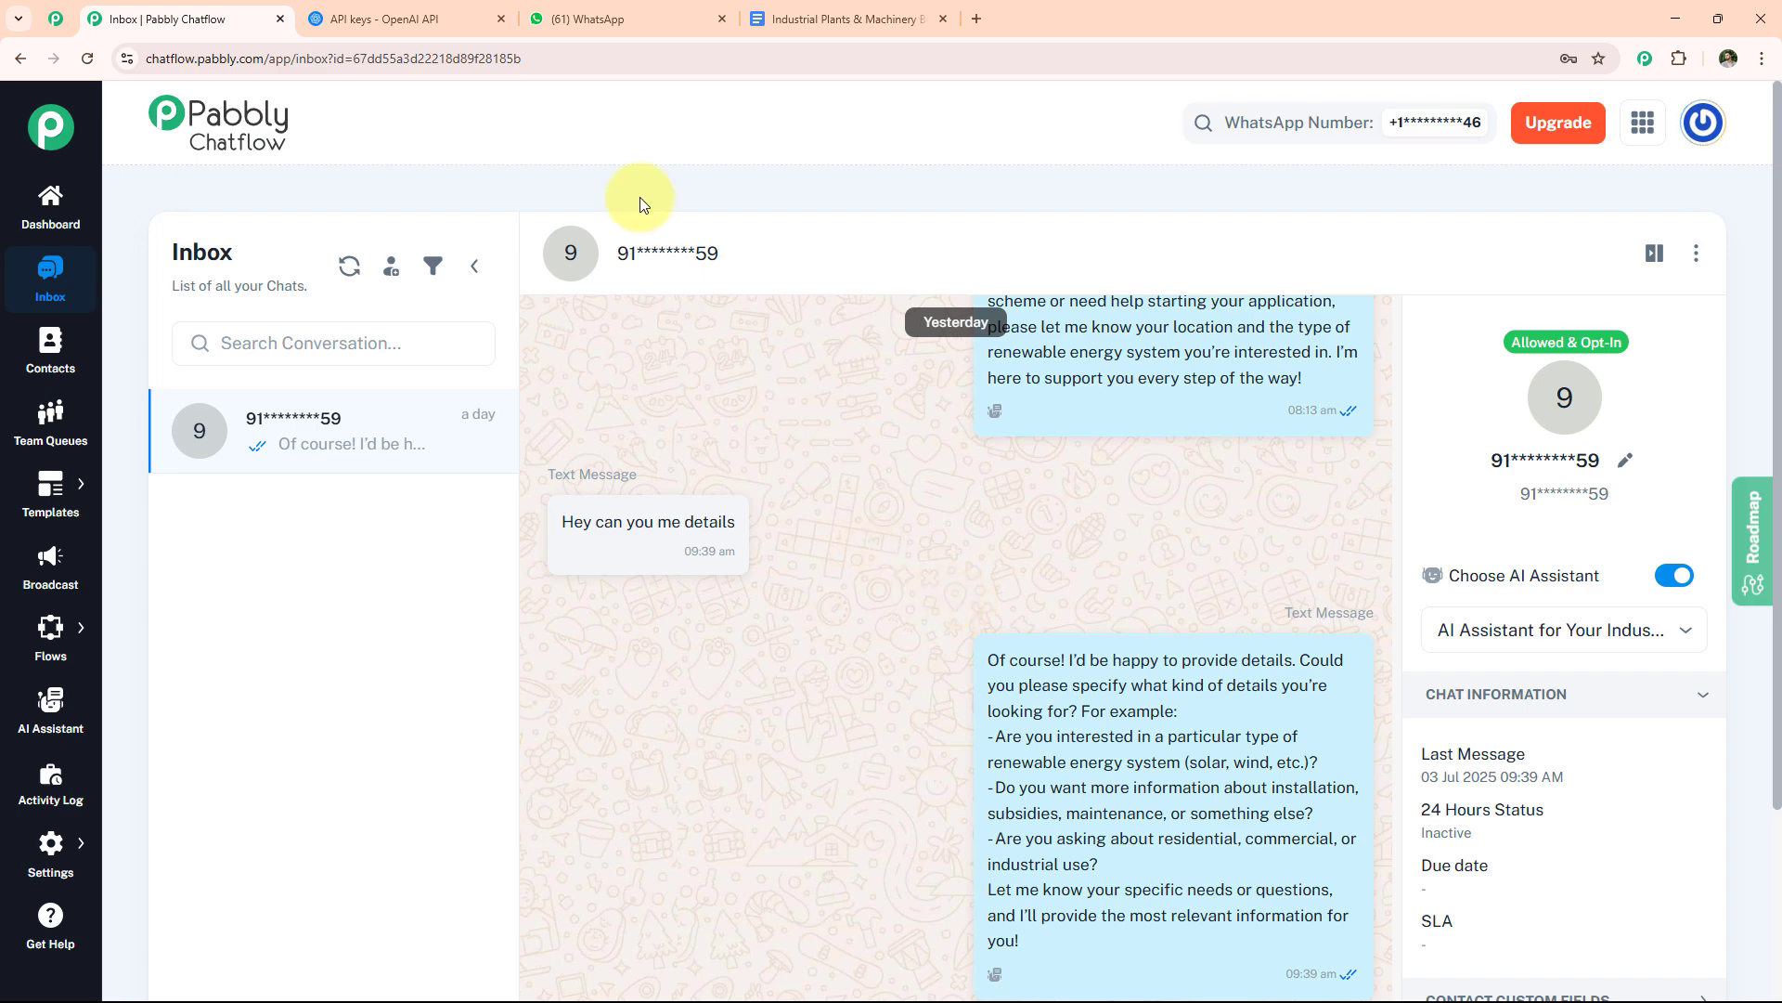
Switch to WhatsApp Web and send "Equipment We Supply" in the Industrial Plant & Machinery Business chat
{"action": "left_click", "coordinate": [587, 7]}
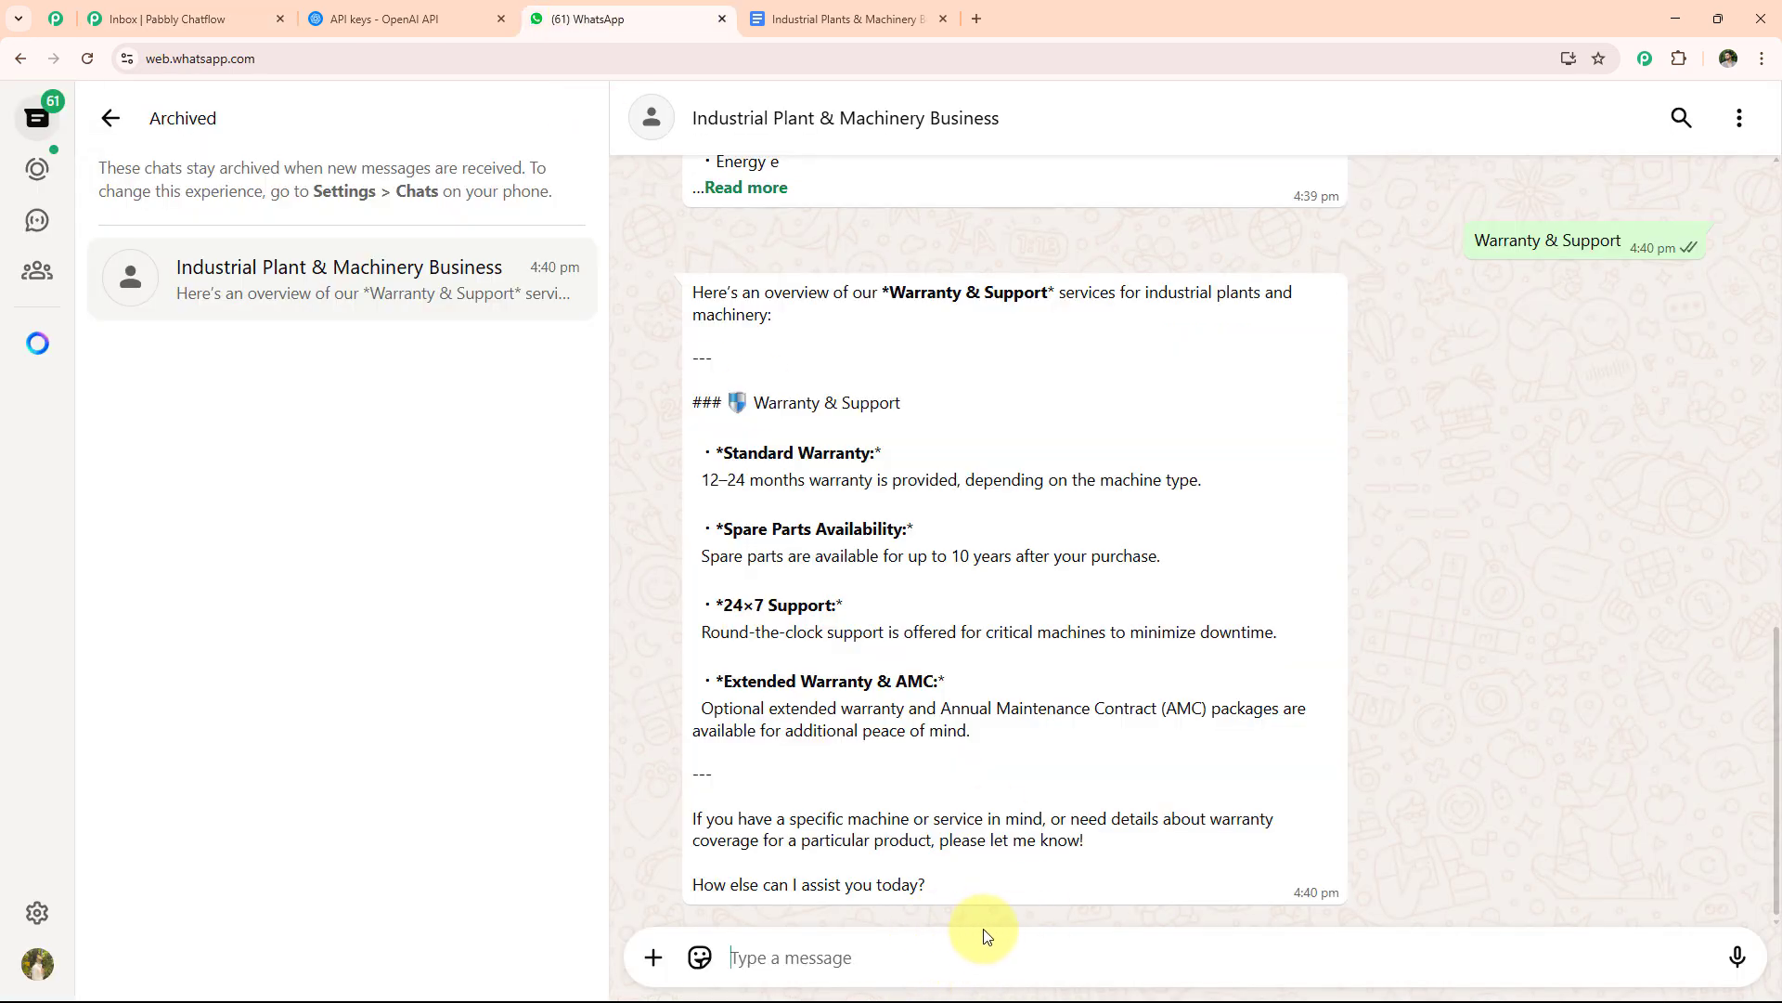
{"action": "type", "text": "Equipment We Supply"}
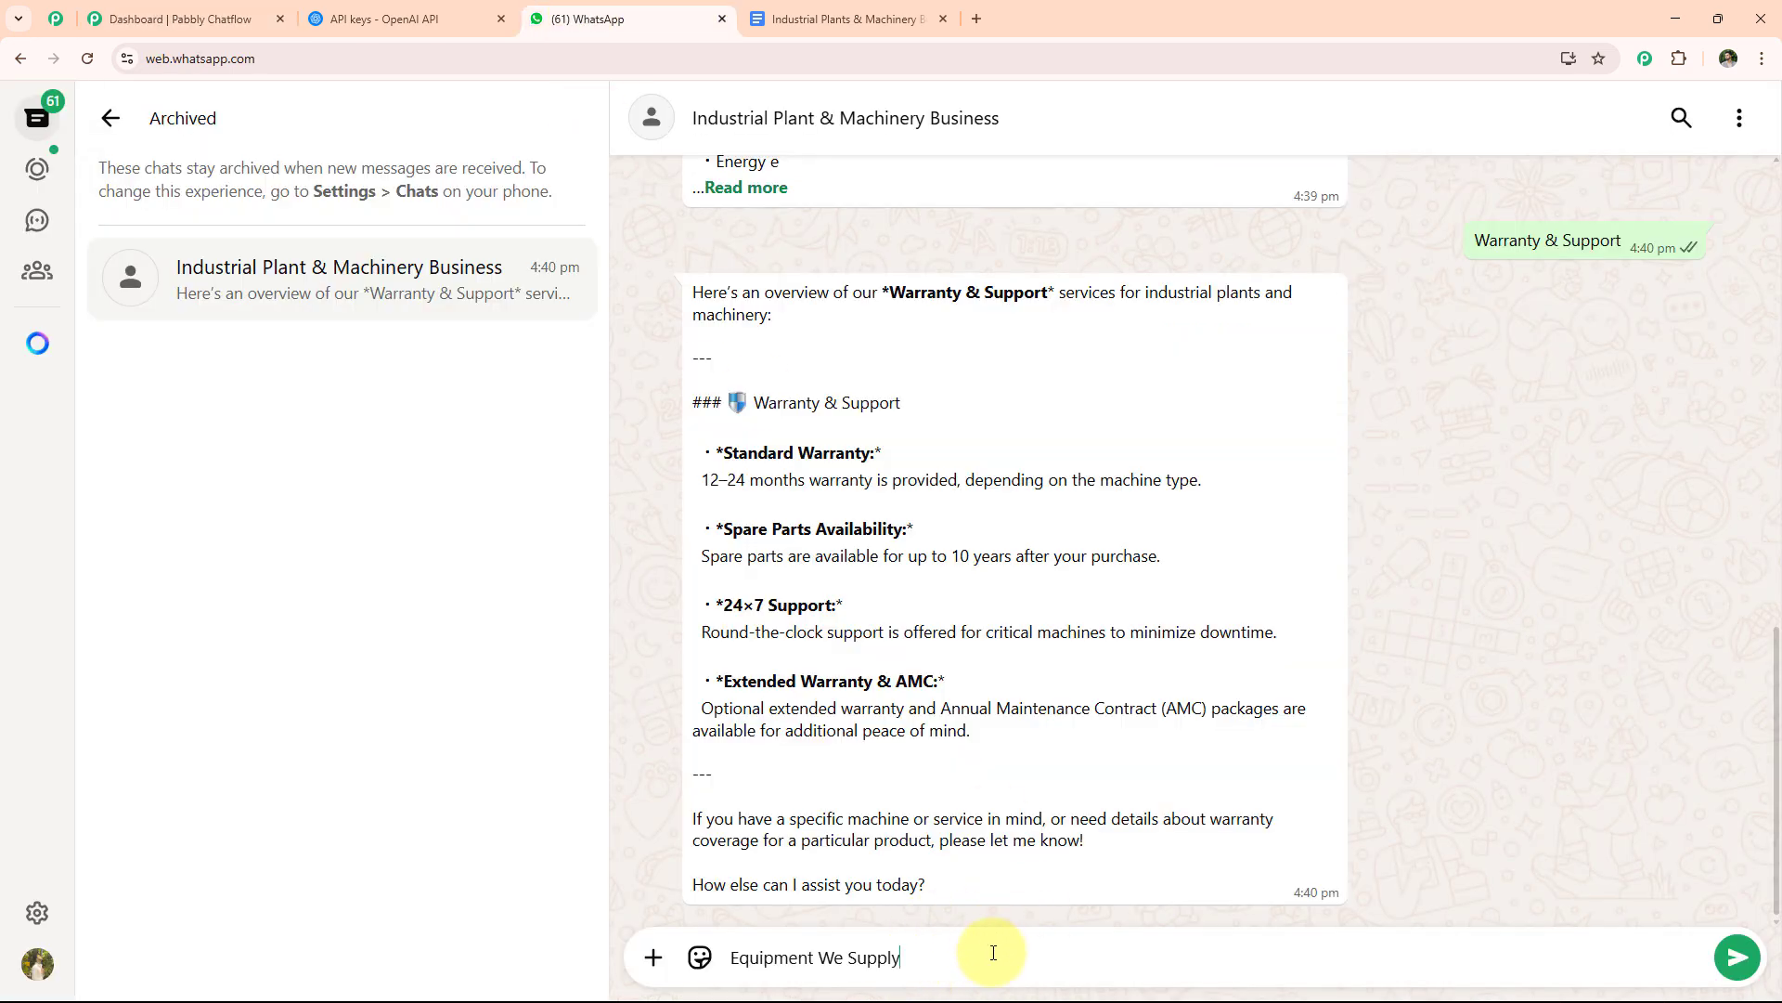
{"action": "key", "text": "Return"}
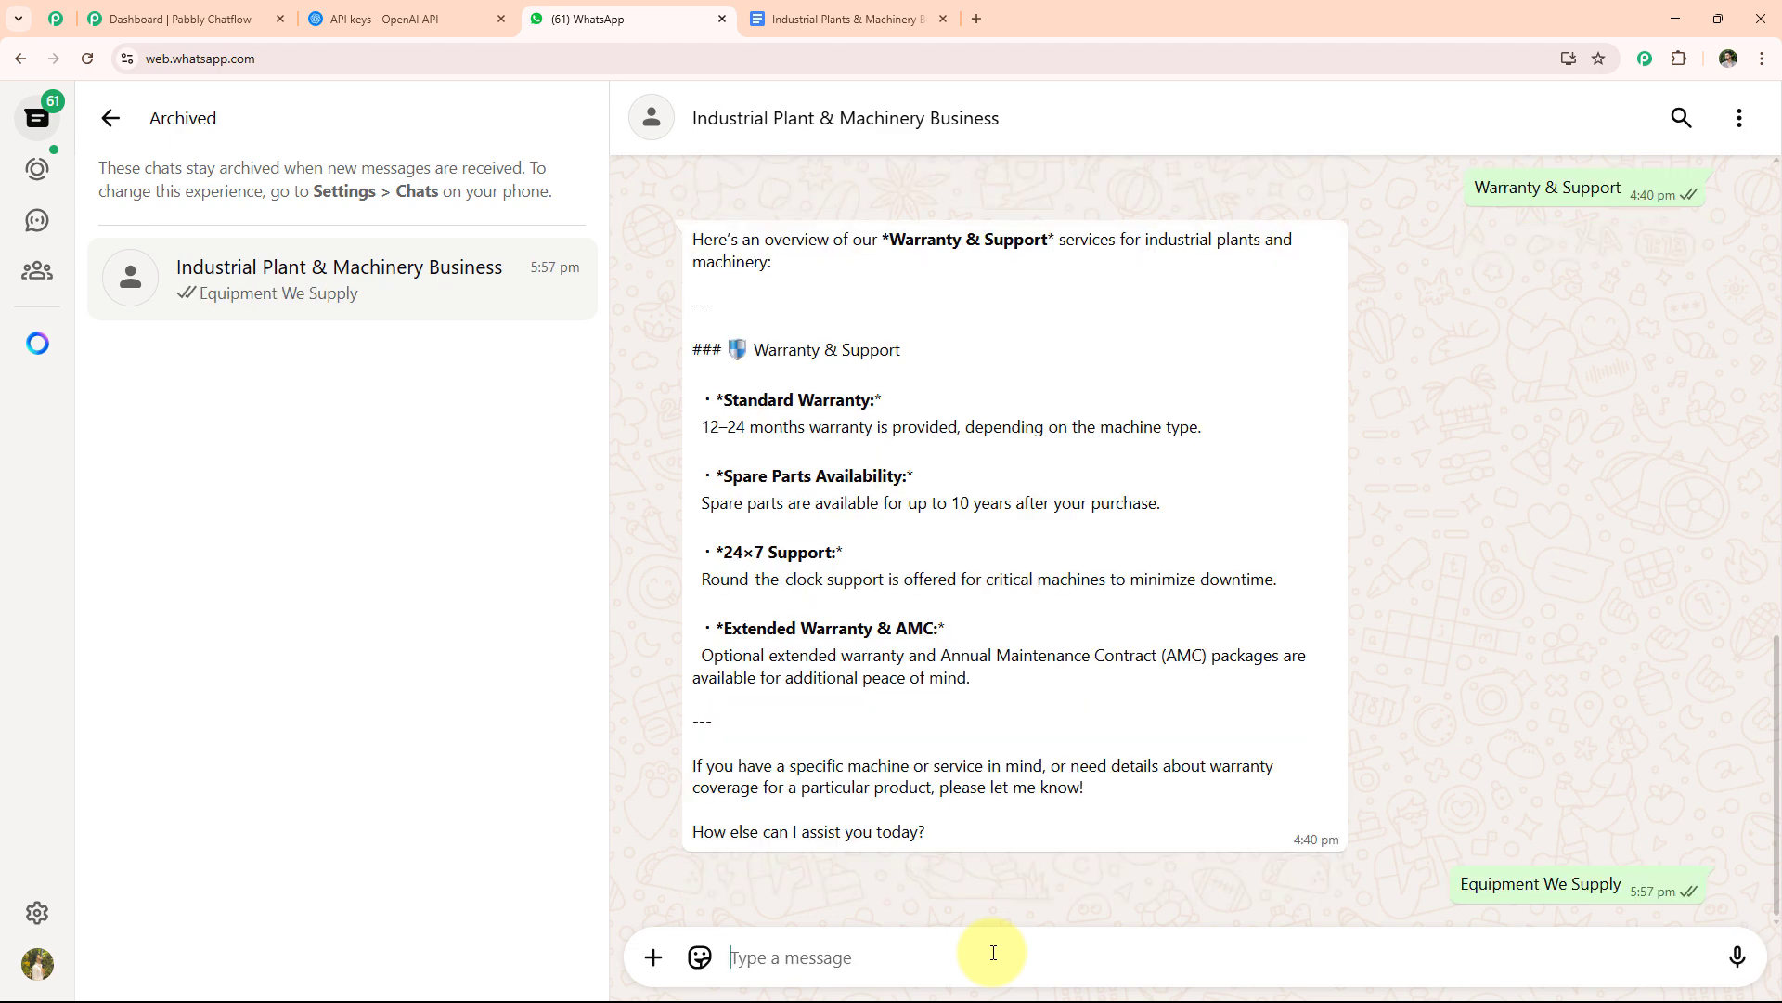